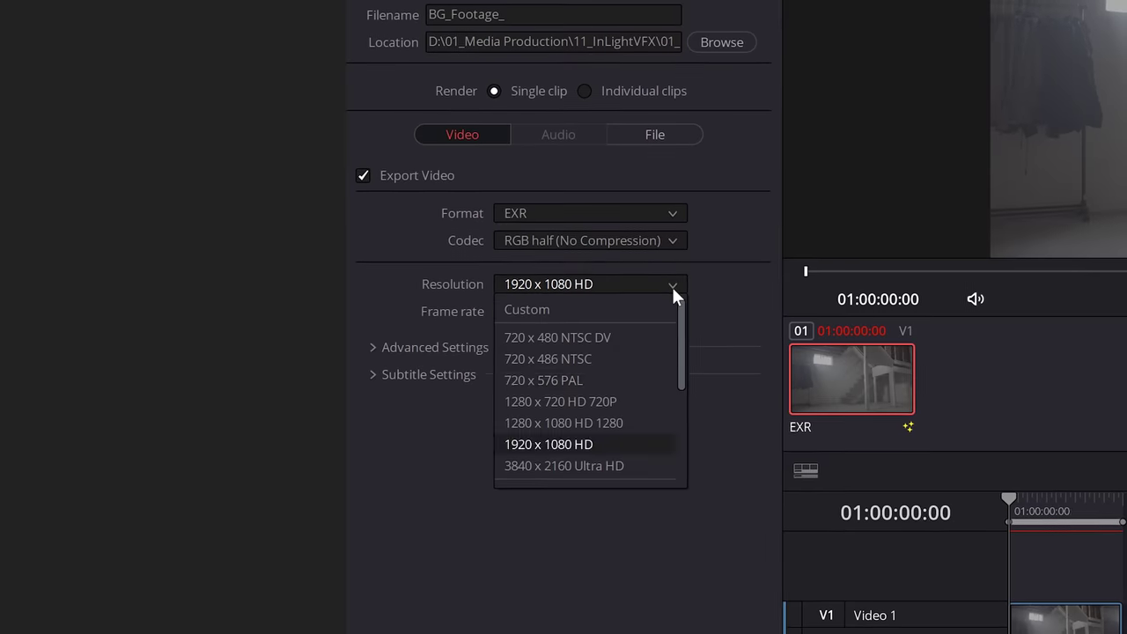
# Set the EXR render resolution to 3840 x 2160 Ultra HD.
pyautogui.click(662, 465)
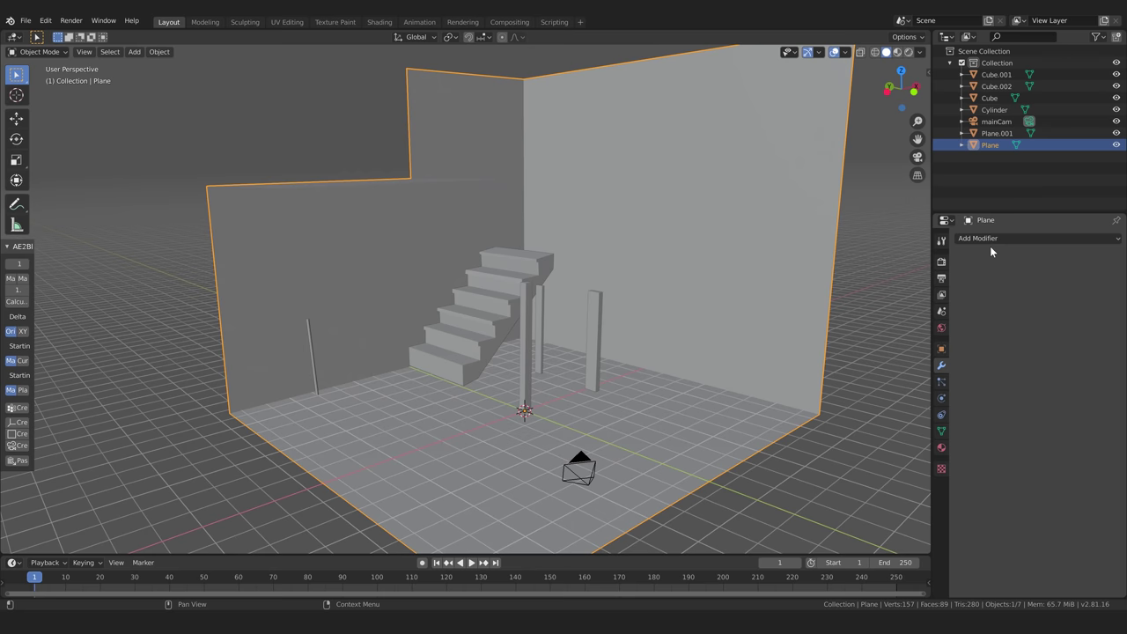
# Add a UV Project modifier to the room geometry and move the projector to match the camera.
pyautogui.click(1040, 238)
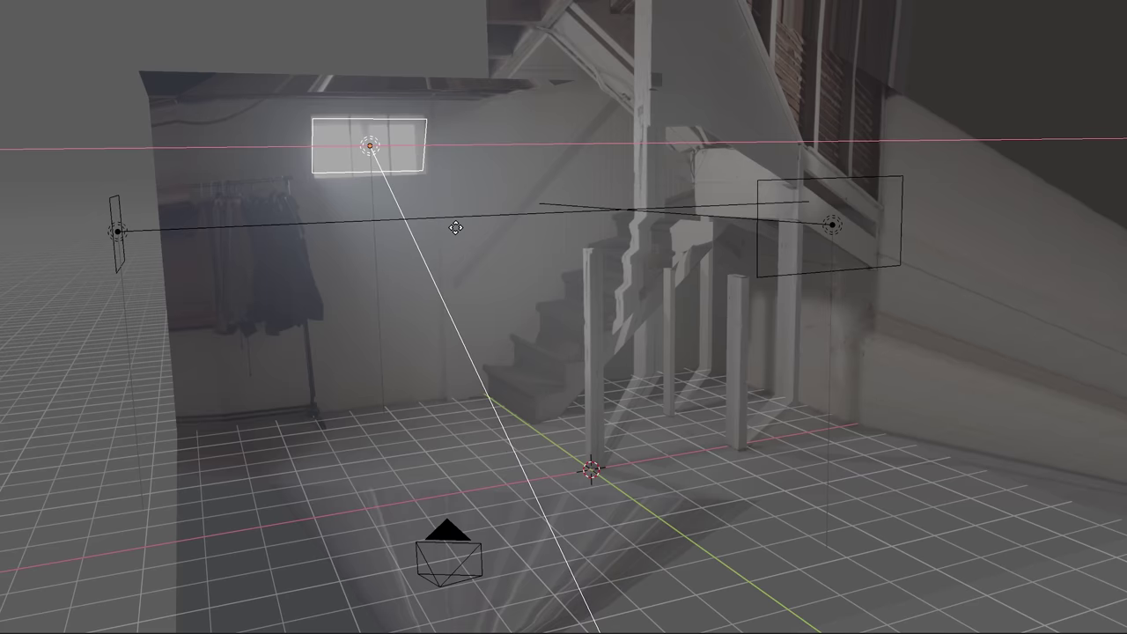
pyautogui.click(455, 228)
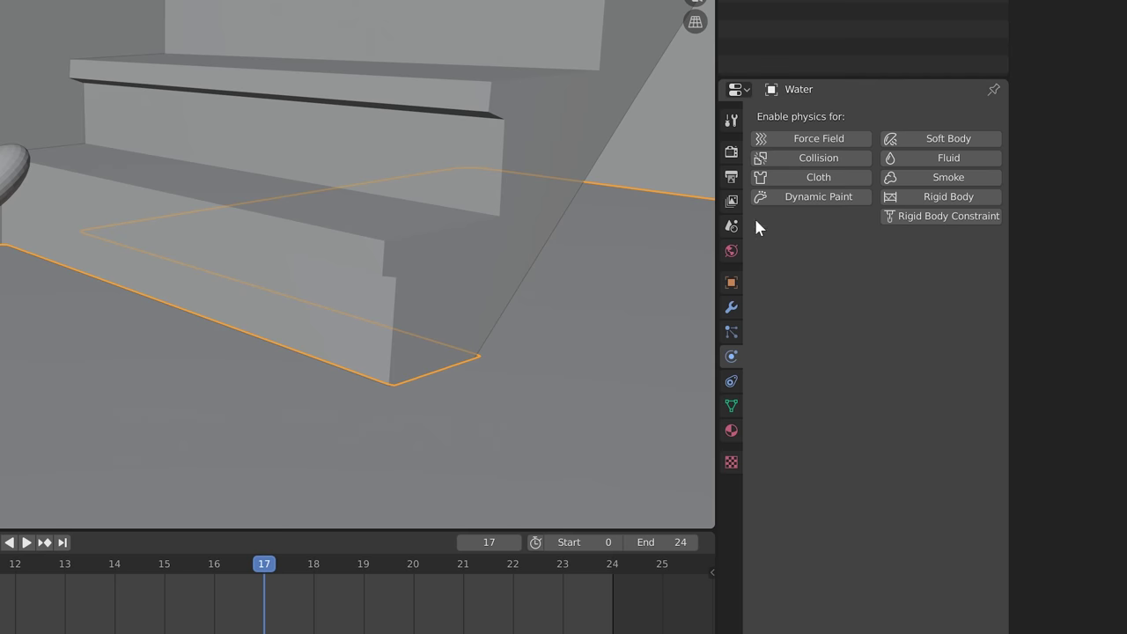
# Make Water a Dynamic Paint canvas with a Waves surface and Sphere.001 a brush.
pyautogui.click(845, 197)
pyautogui.click(874, 399)
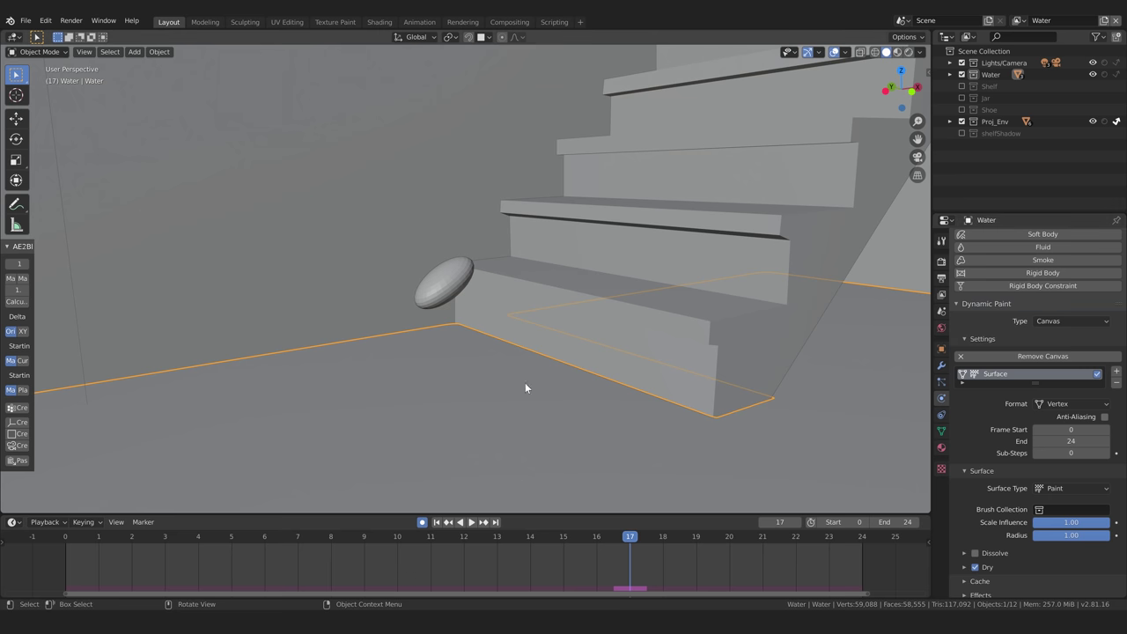
pyautogui.click(445, 283)
pyautogui.click(973, 292)
pyautogui.click(1060, 392)
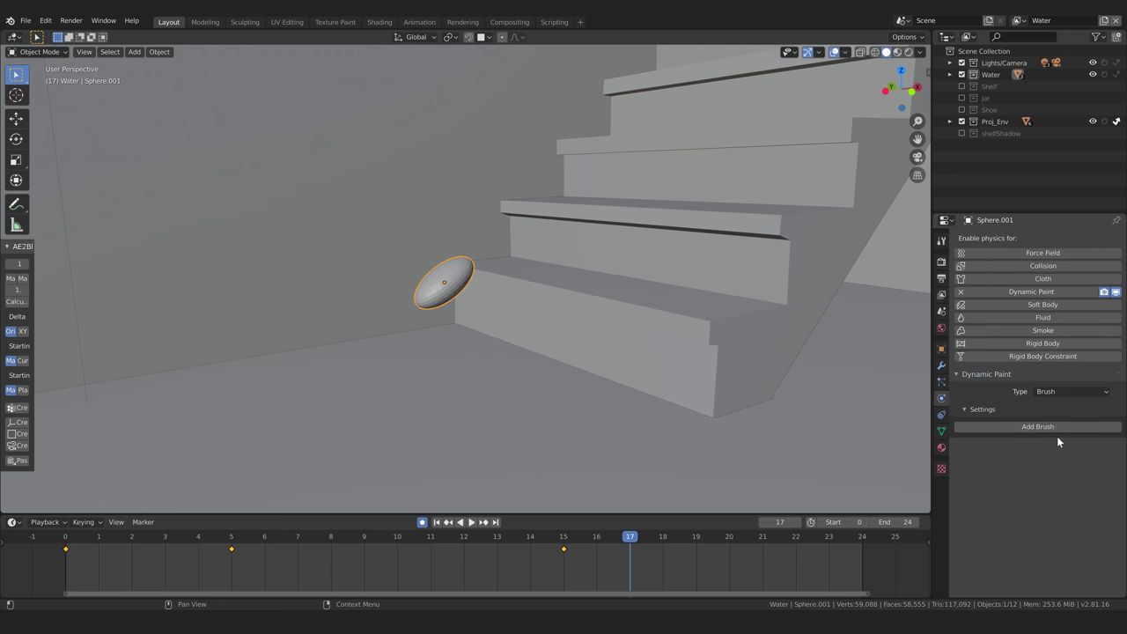
pyautogui.click(1053, 428)
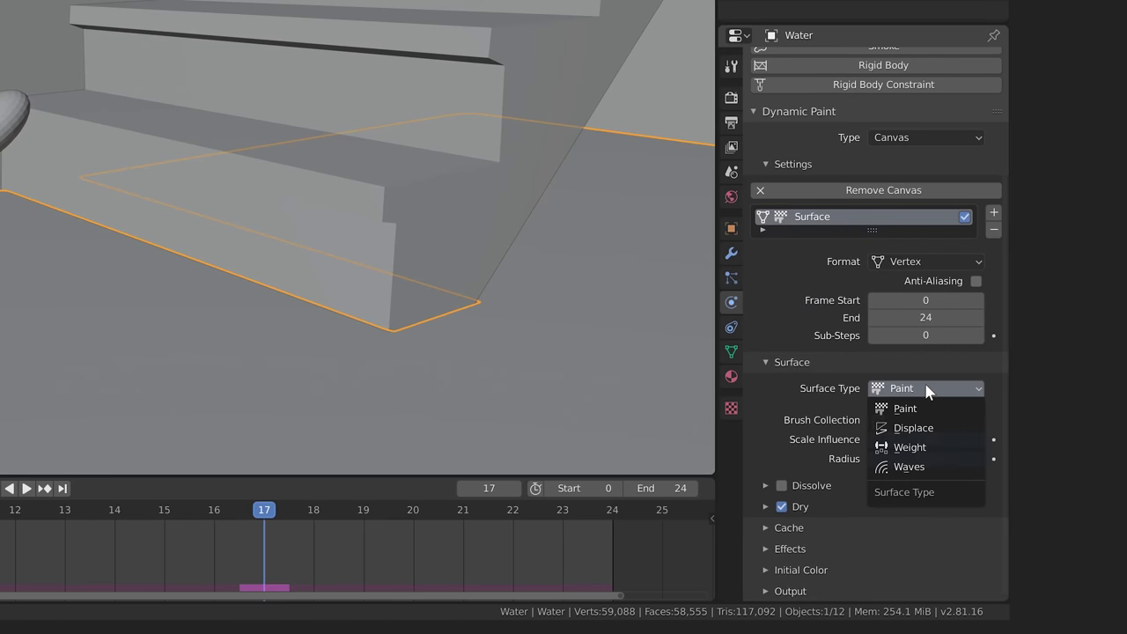
pyautogui.click(928, 468)
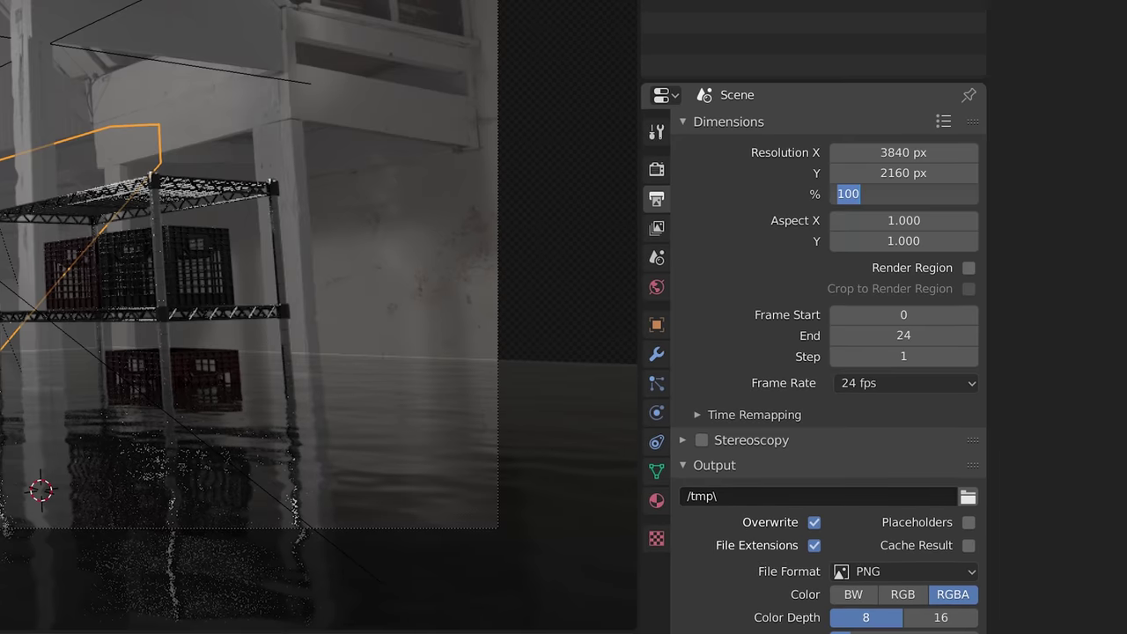
# Set the output Resolution % to 50.
pyautogui.write('50')
pyautogui.press('Return')
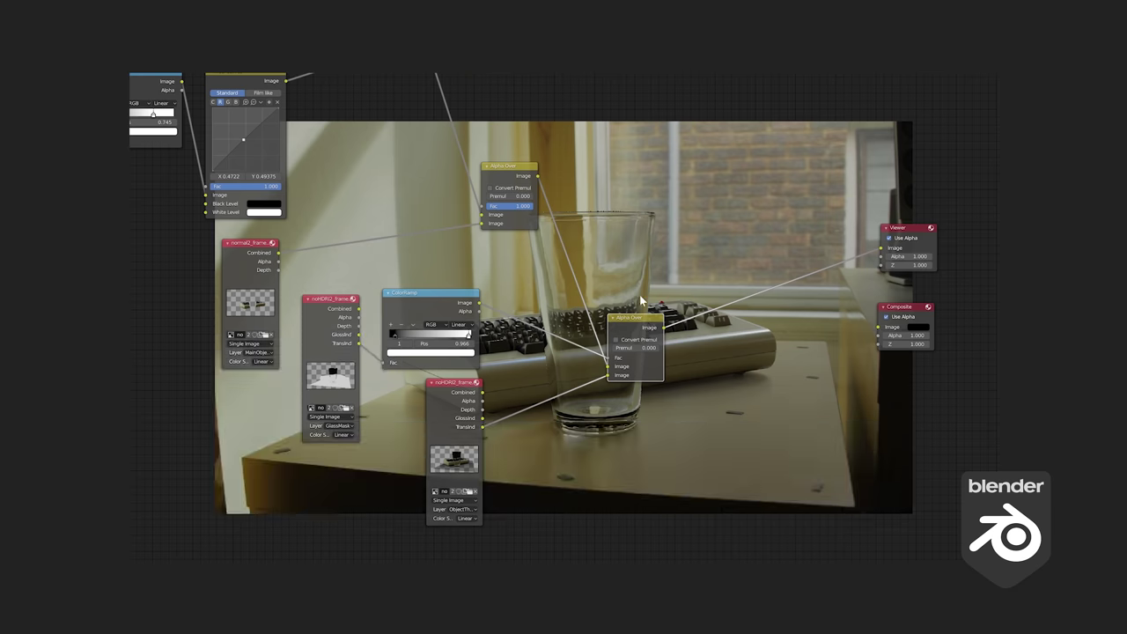
pyautogui.moveTo(631, 291); pyautogui.dragTo(490, 376)
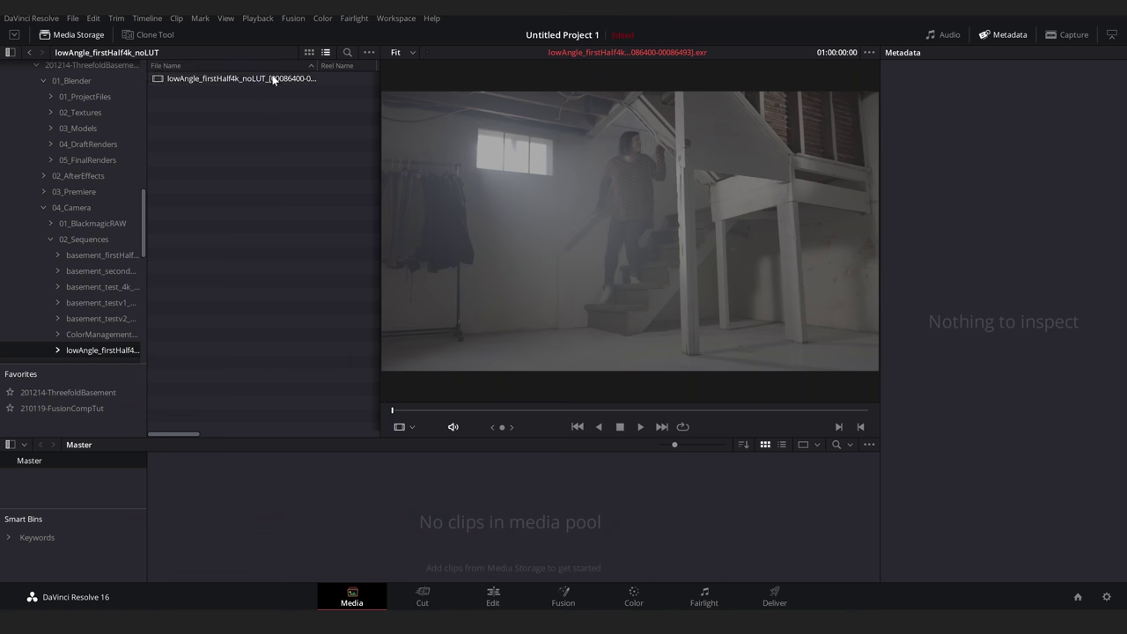
# Add the basement EXR sequence to the Media Pool, place it on a new timeline, and open Fusion.
pyautogui.click(291, 78)
pyautogui.rightClick(316, 76)
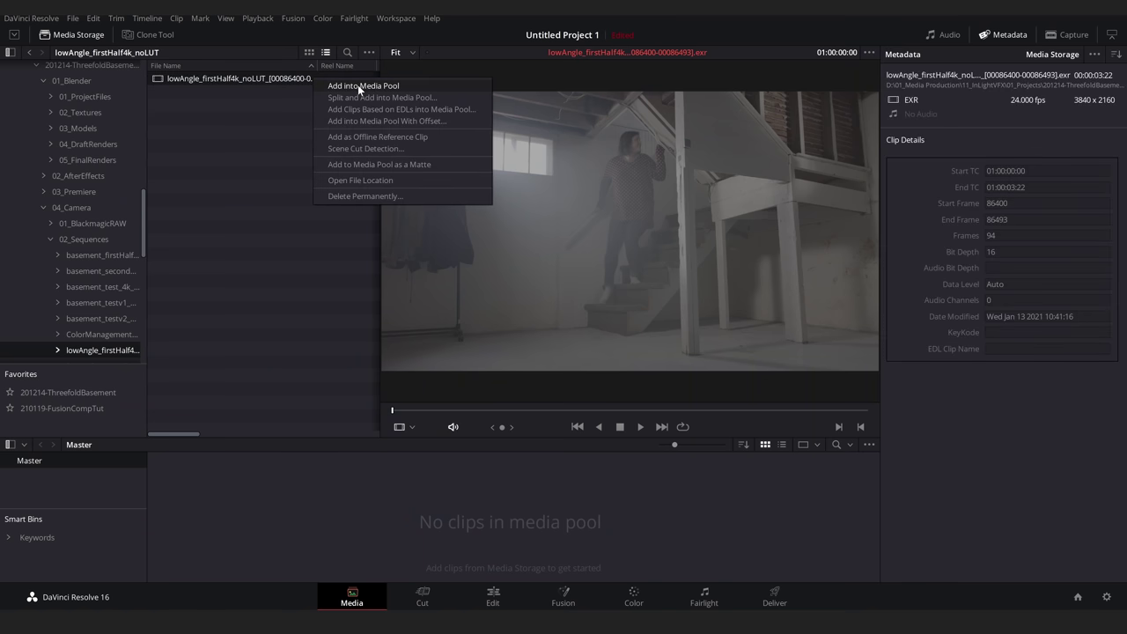
pyautogui.click(358, 85)
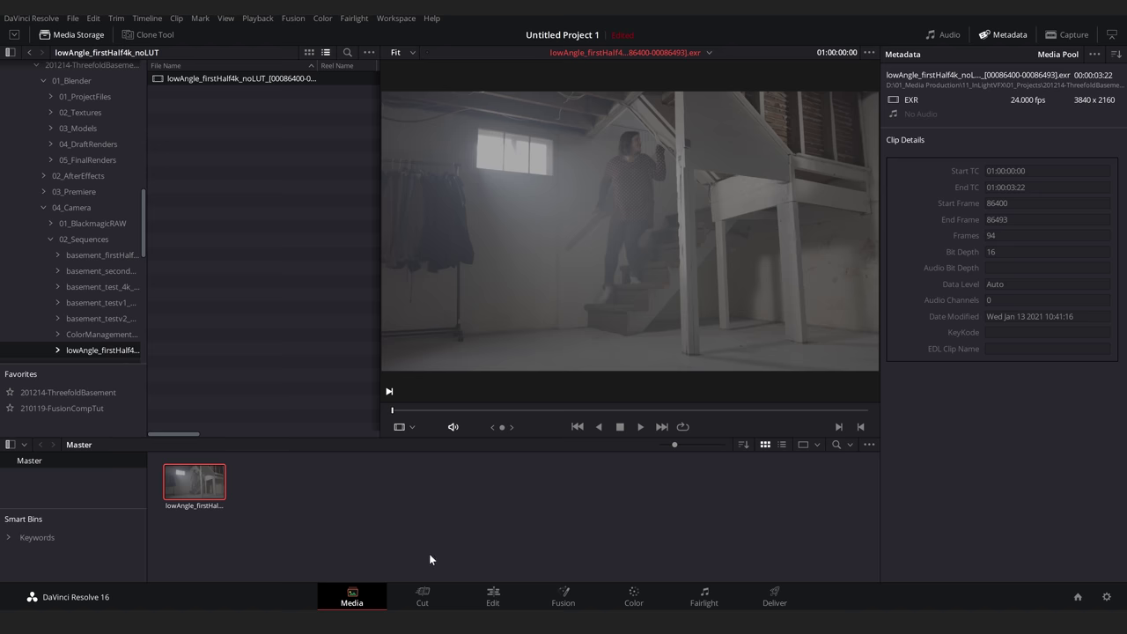
pyautogui.click(508, 596)
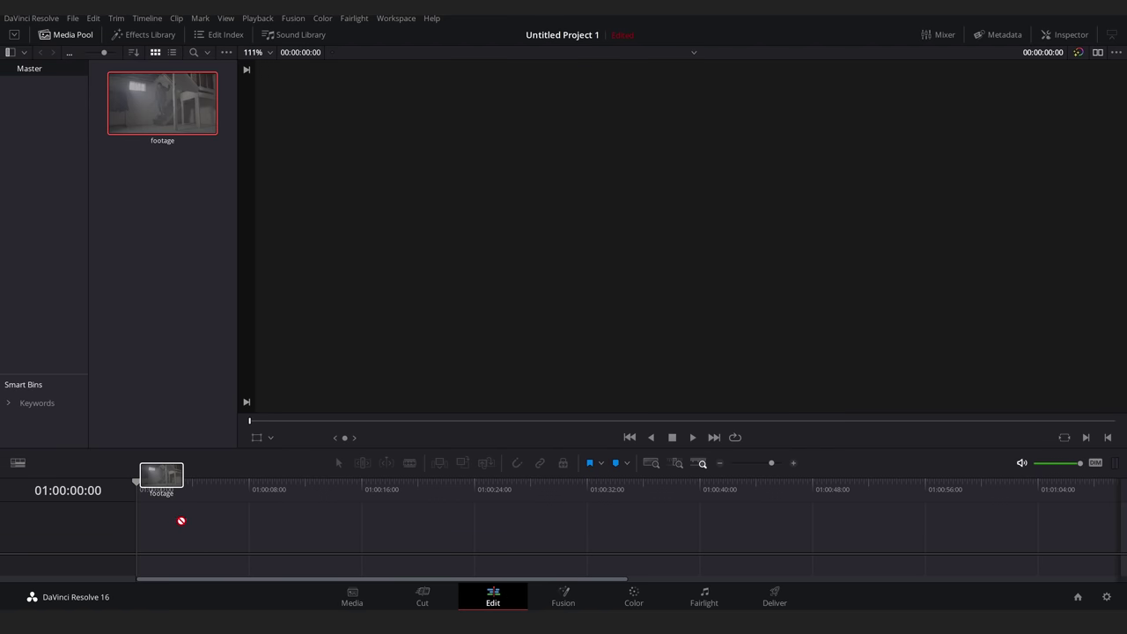
pyautogui.moveTo(181, 521); pyautogui.dragTo(163, 560)
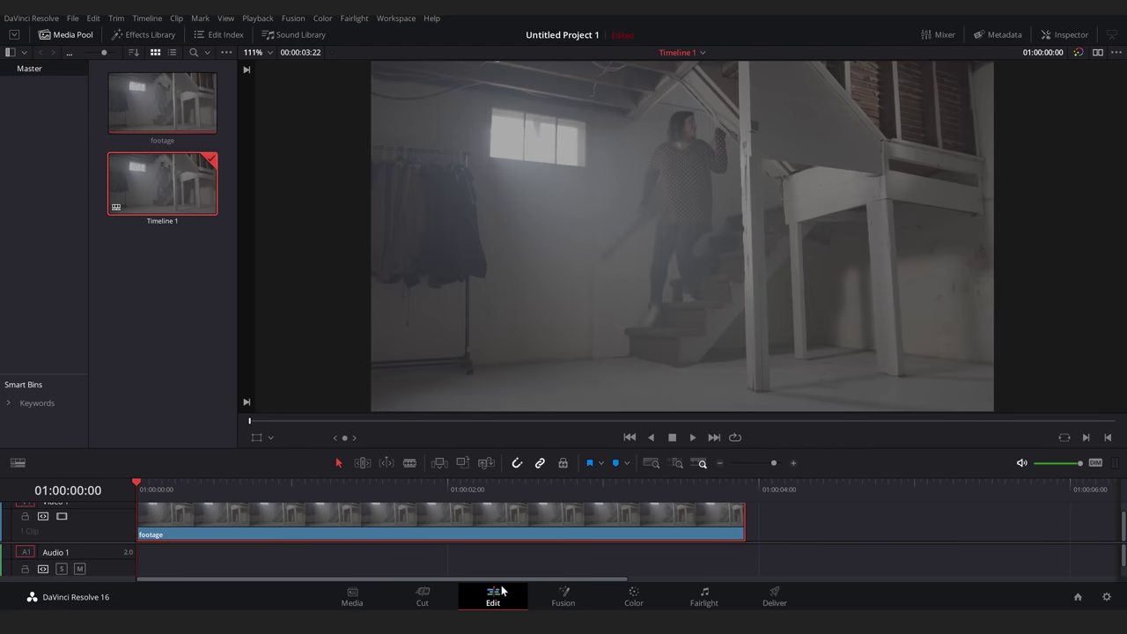
pyautogui.click(582, 599)
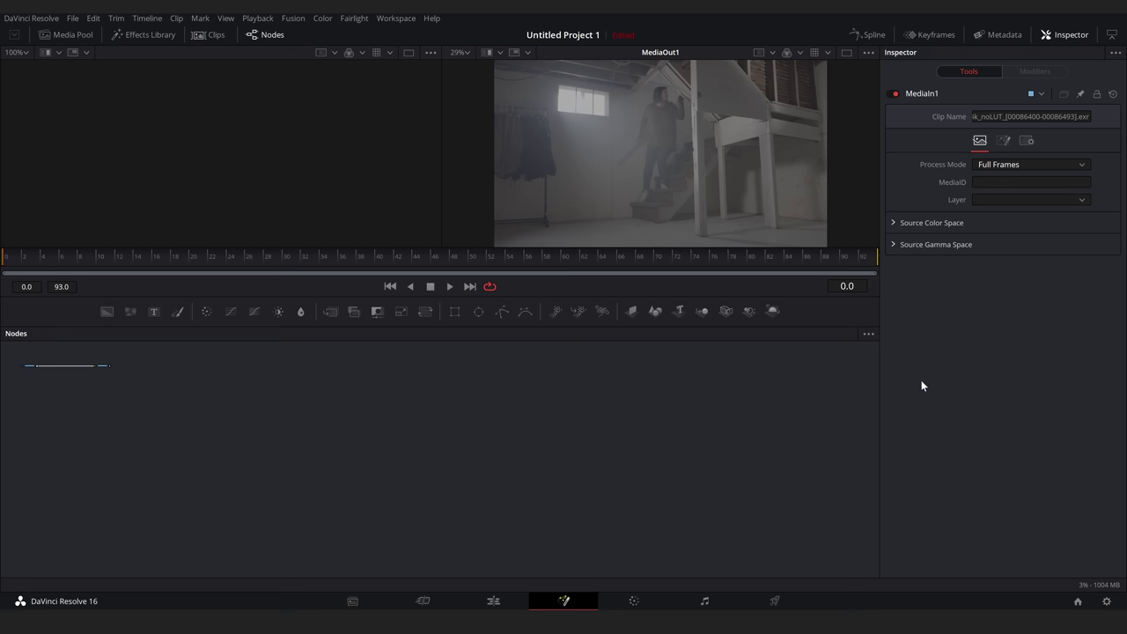
# Open Fusion Settings, then show MediaIn1 in a single large viewer.
pyautogui.click(294, 19)
pyautogui.click(319, 44)
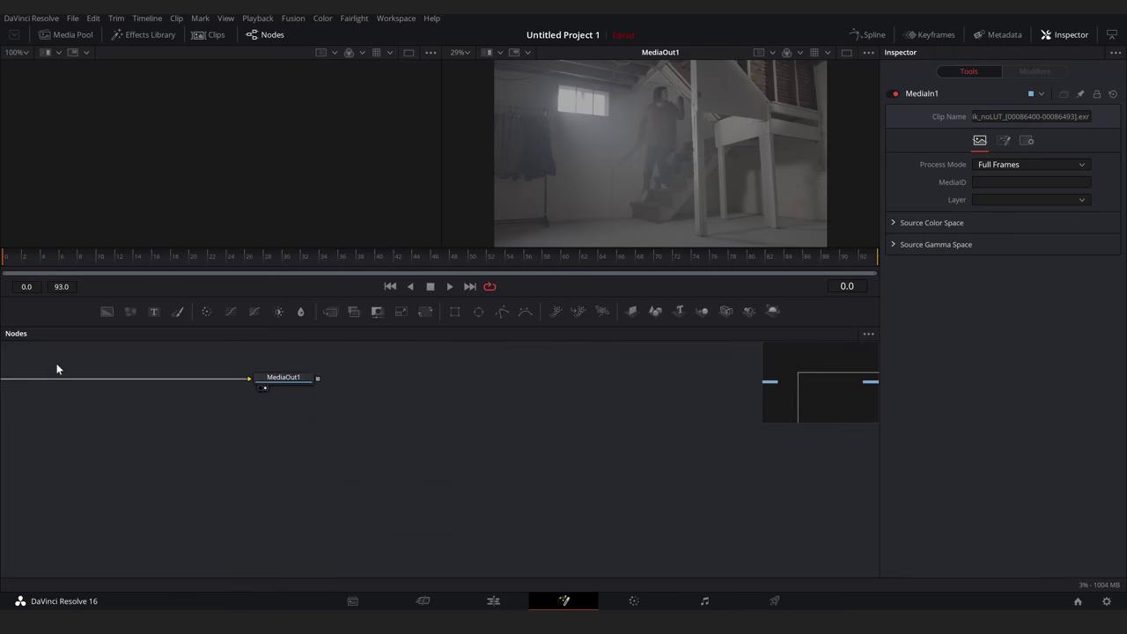
pyautogui.moveTo(55, 370); pyautogui.dragTo(491, 425)
pyautogui.scroll(-2, 416, 405)
pyautogui.scroll(3, 491, 426)
pyautogui.click(235, 430)
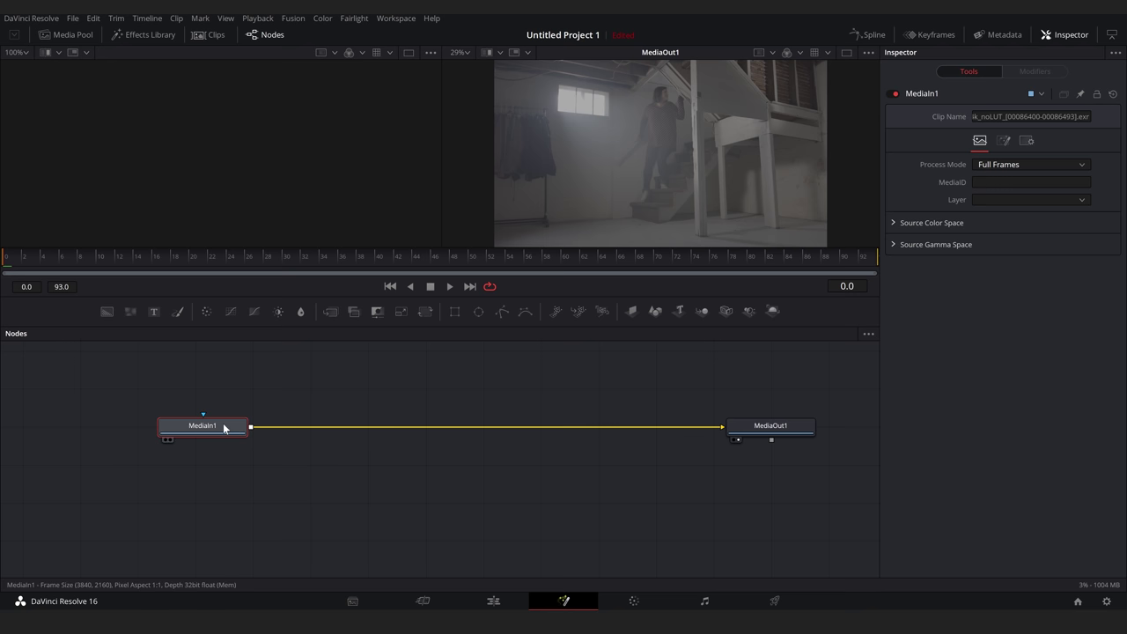
pyautogui.press('1')
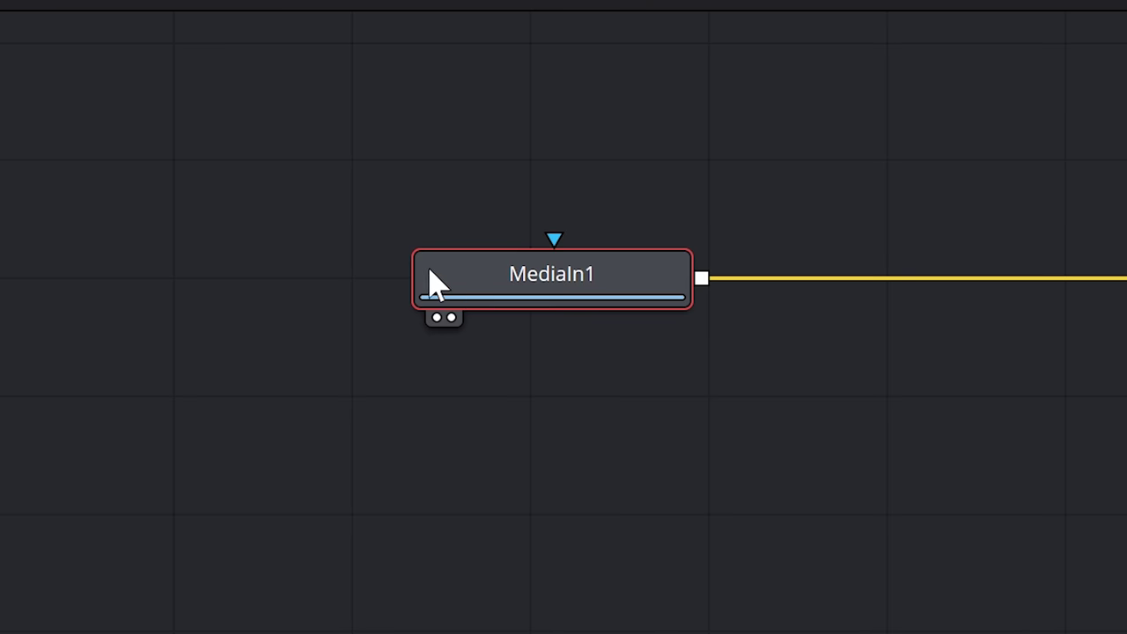
pyautogui.moveTo(196, 139); pyautogui.dragTo(935, 195)
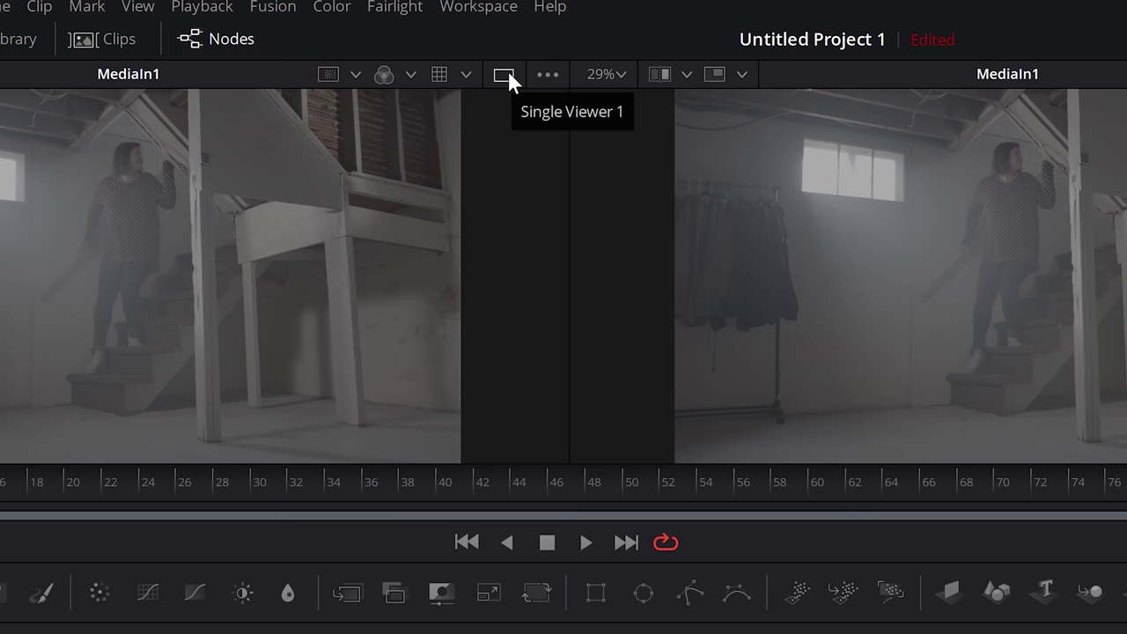
pyautogui.click(410, 51)
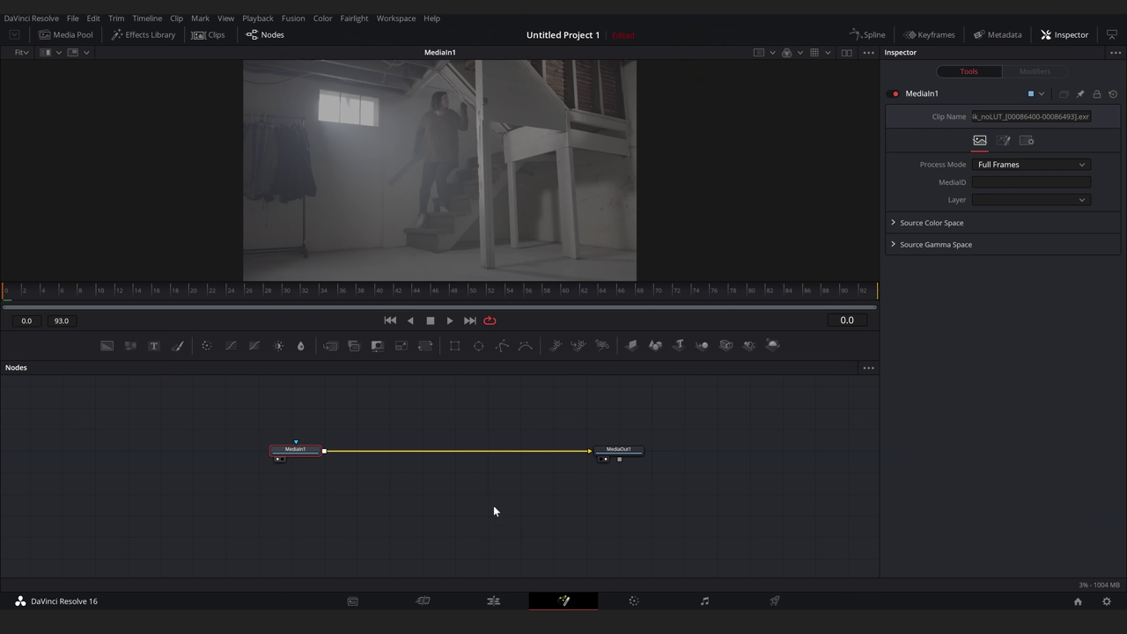
# Add the bike-and-shadow, jar and water renders to the Media Pool.
pyautogui.click(354, 602)
pyautogui.rightClick(352, 142)
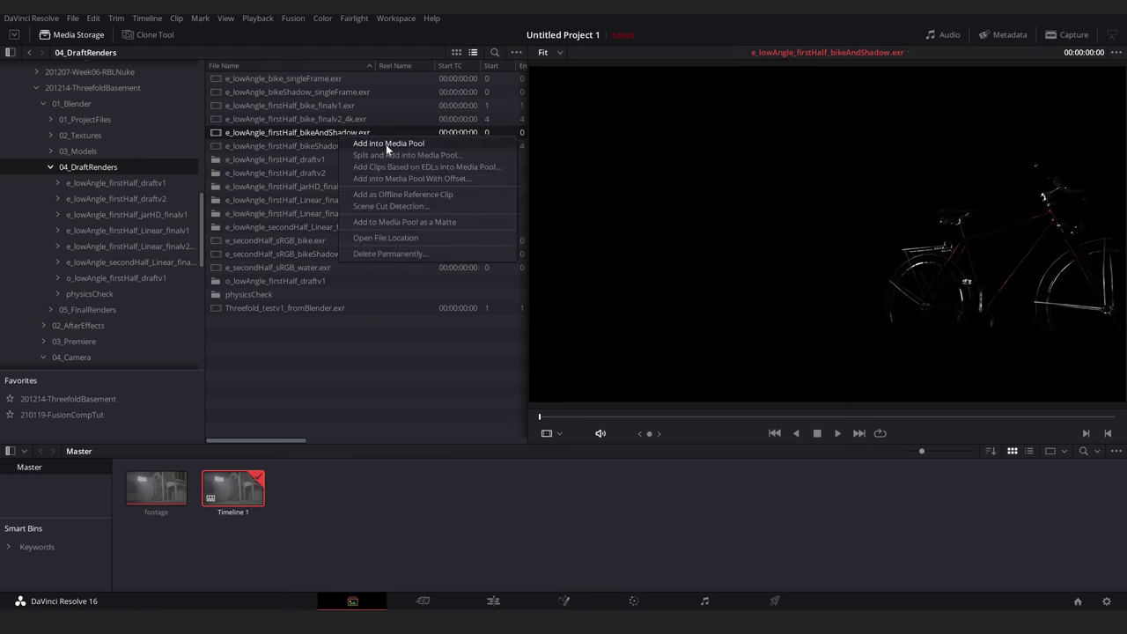
pyautogui.click(385, 144)
pyautogui.doubleClick(335, 185)
pyautogui.rightClick(327, 78)
pyautogui.click(420, 83)
pyautogui.click(29, 53)
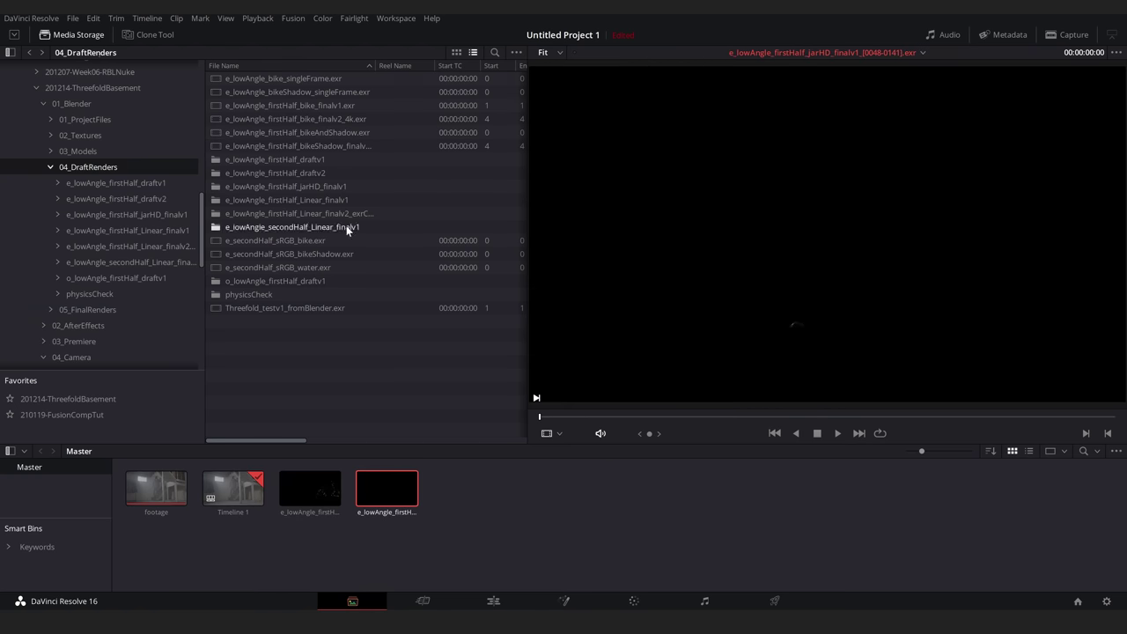
pyautogui.doubleClick(346, 214)
pyautogui.click(567, 604)
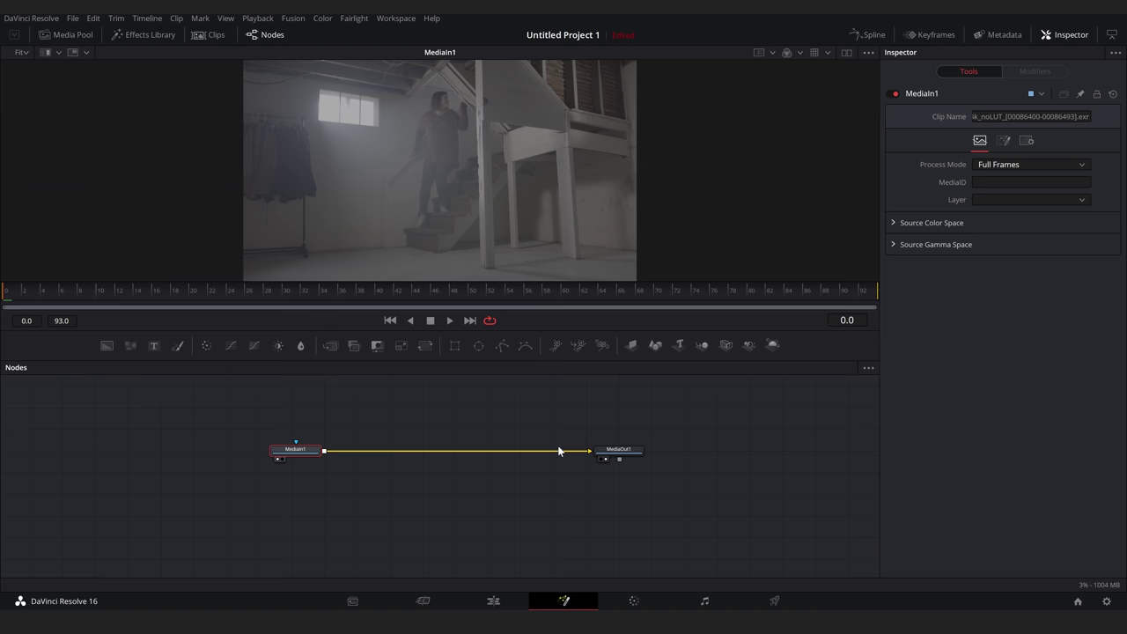
# Drop the three renders into the Fusion node graph as new input nodes.
pyautogui.click(66, 34)
pyautogui.moveTo(135, 128); pyautogui.dragTo(253, 436)
pyautogui.moveTo(202, 128); pyautogui.dragTo(332, 440)
pyautogui.moveTo(135, 169); pyautogui.dragTo(398, 421)
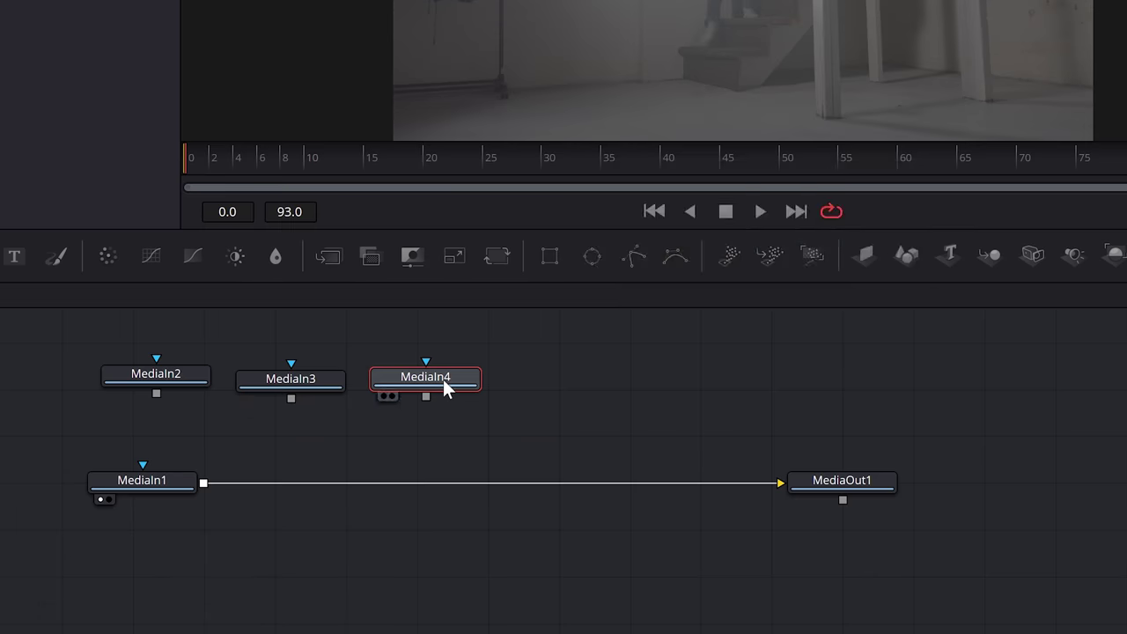
# Rename MediaIn4, MediaIn3 and MediaIn2 to Water, Jar and Bike.
pyautogui.press('F2')
pyautogui.write('Water')
pyautogui.press('Return')
pyautogui.click(333, 416)
pyautogui.press('F2')
pyautogui.write('Jar')
pyautogui.press('Return')
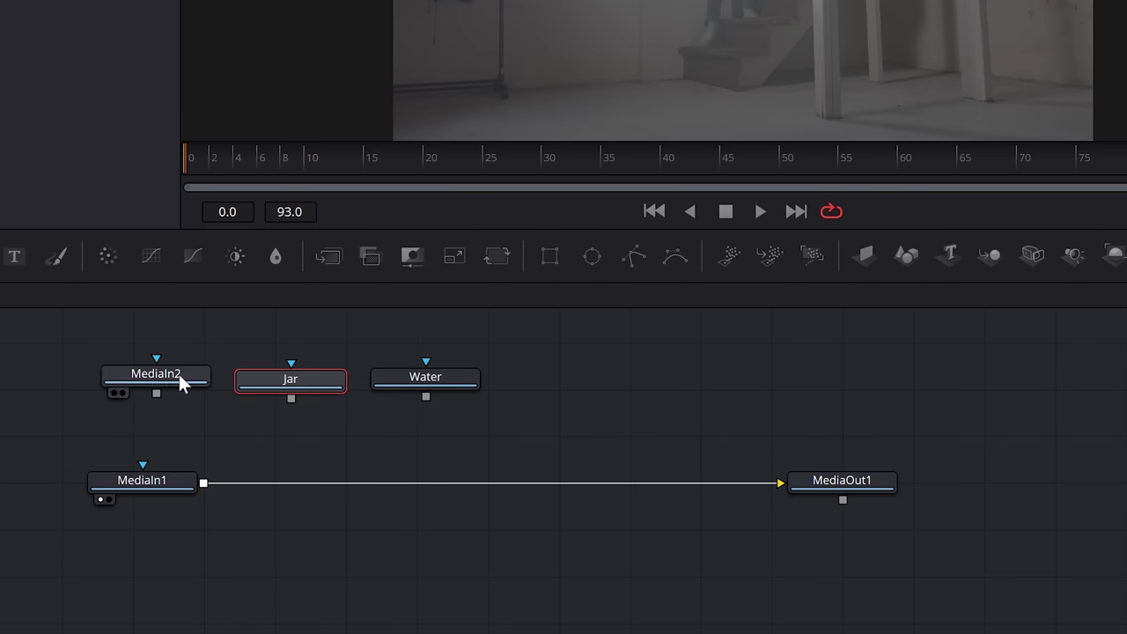
pyautogui.click(181, 380)
pyautogui.press('F2')
pyautogui.write('Bike')
pyautogui.press('Return')
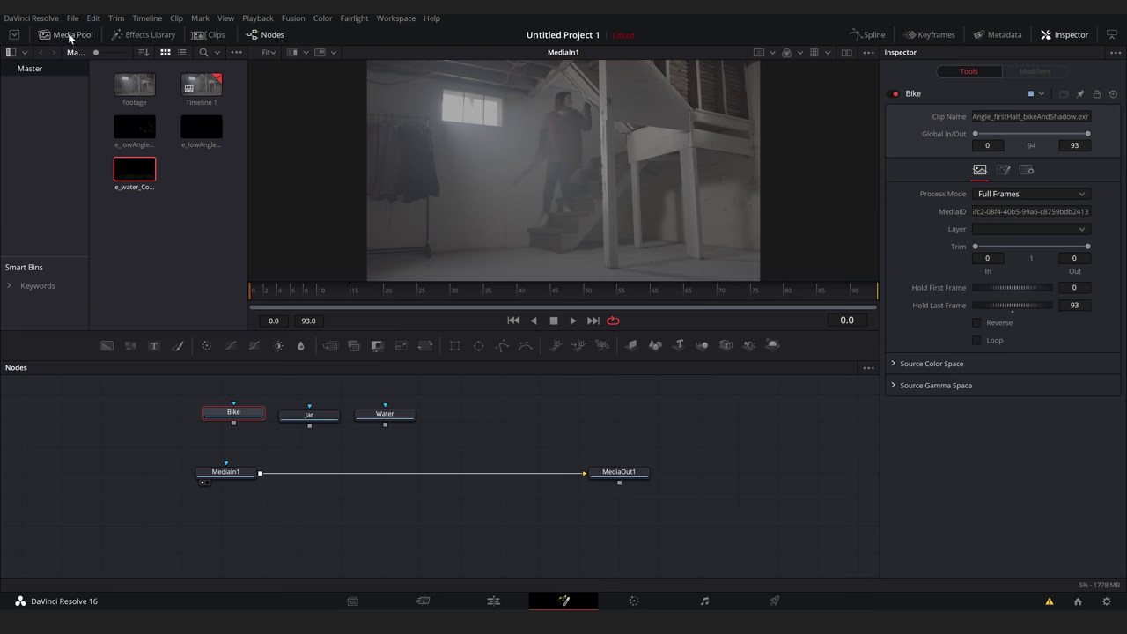
# Set the Jar and Bike loaders' layers to Jar.Combined and Bike.Combined.
pyautogui.click(70, 38)
pyautogui.click(405, 419)
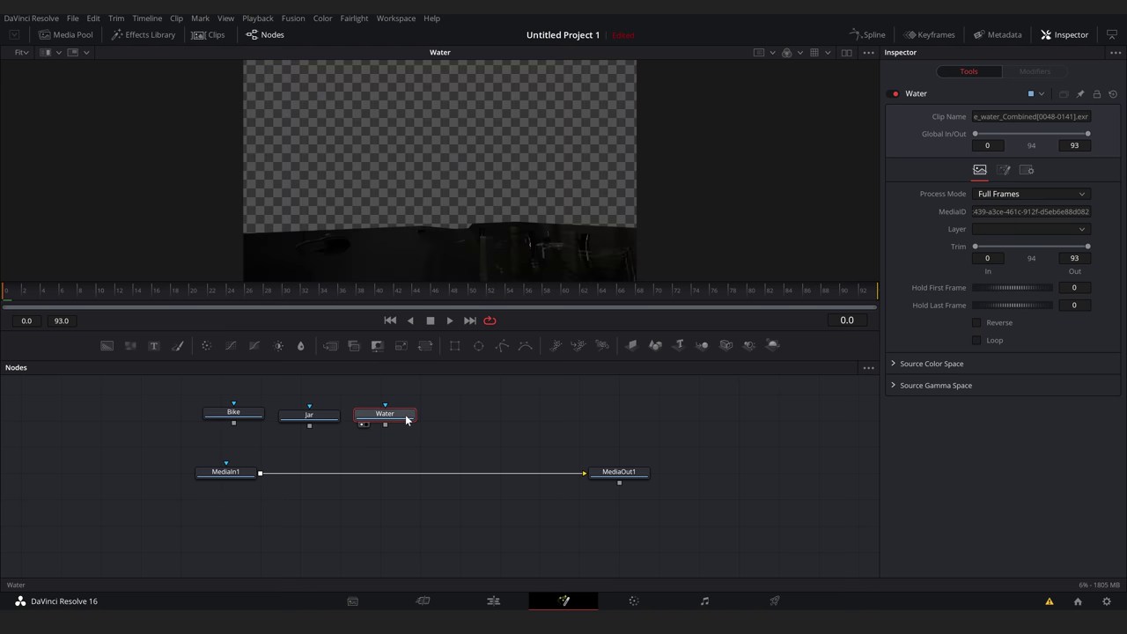
pyautogui.click(329, 422)
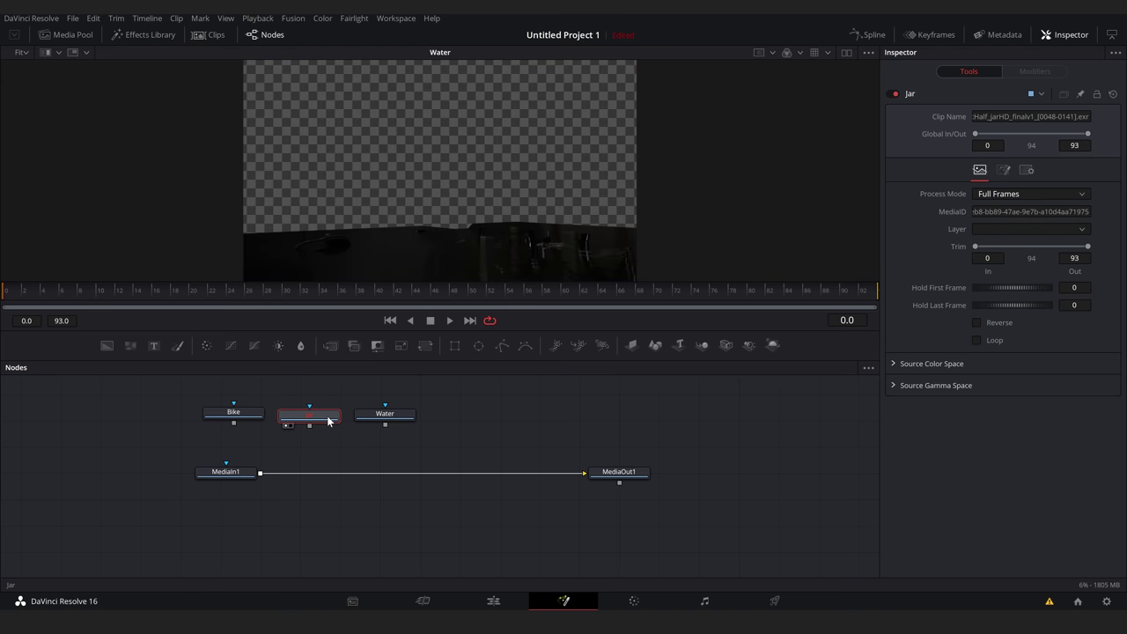
pyautogui.press('1')
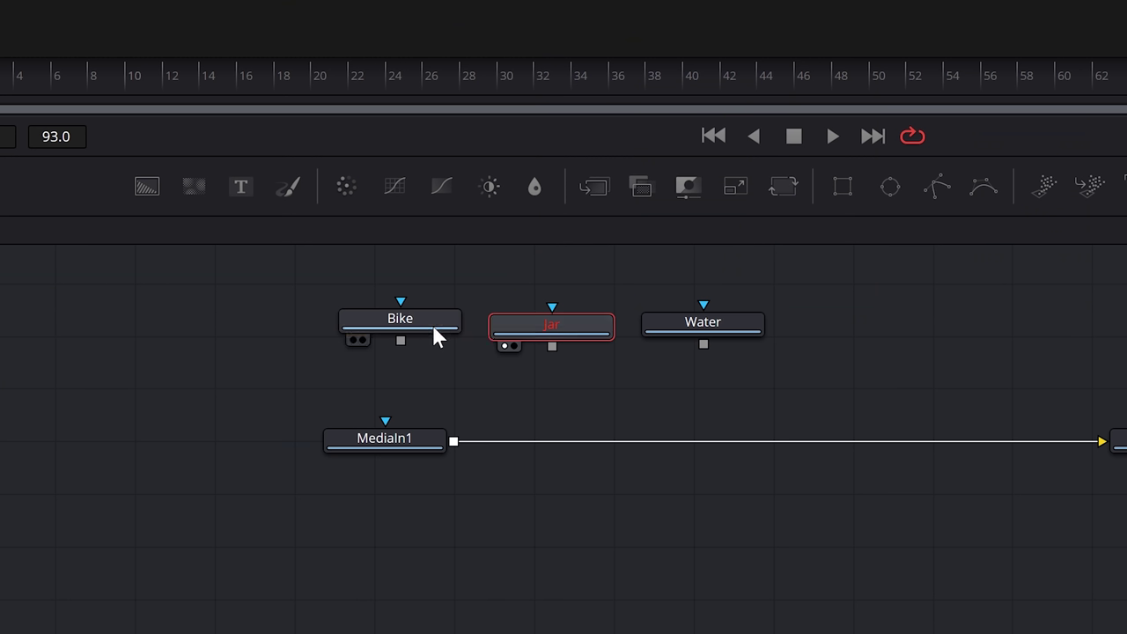
pyautogui.click(250, 416)
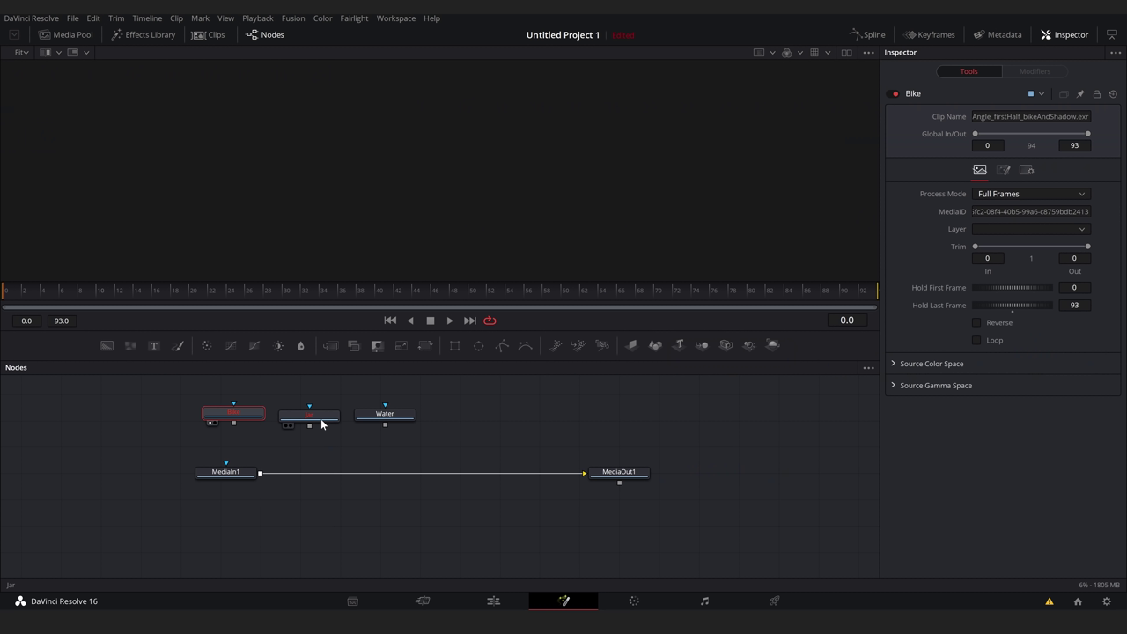
pyautogui.click(591, 328)
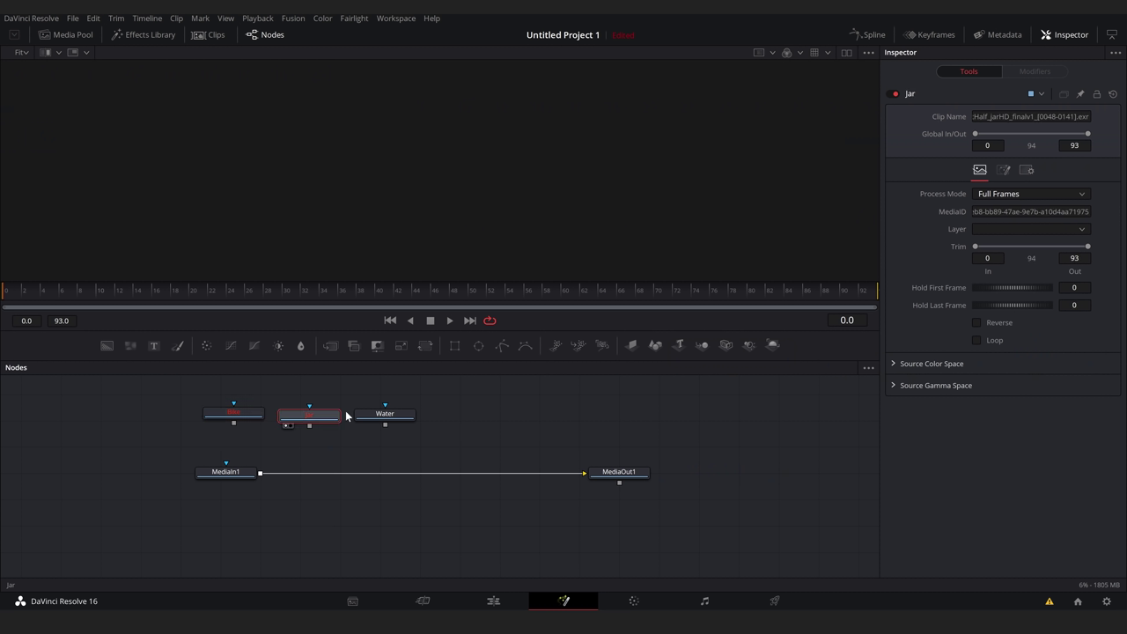
pyautogui.click(1030, 227)
pyautogui.click(1042, 252)
pyautogui.press('1')
pyautogui.click(234, 413)
pyautogui.click(1021, 228)
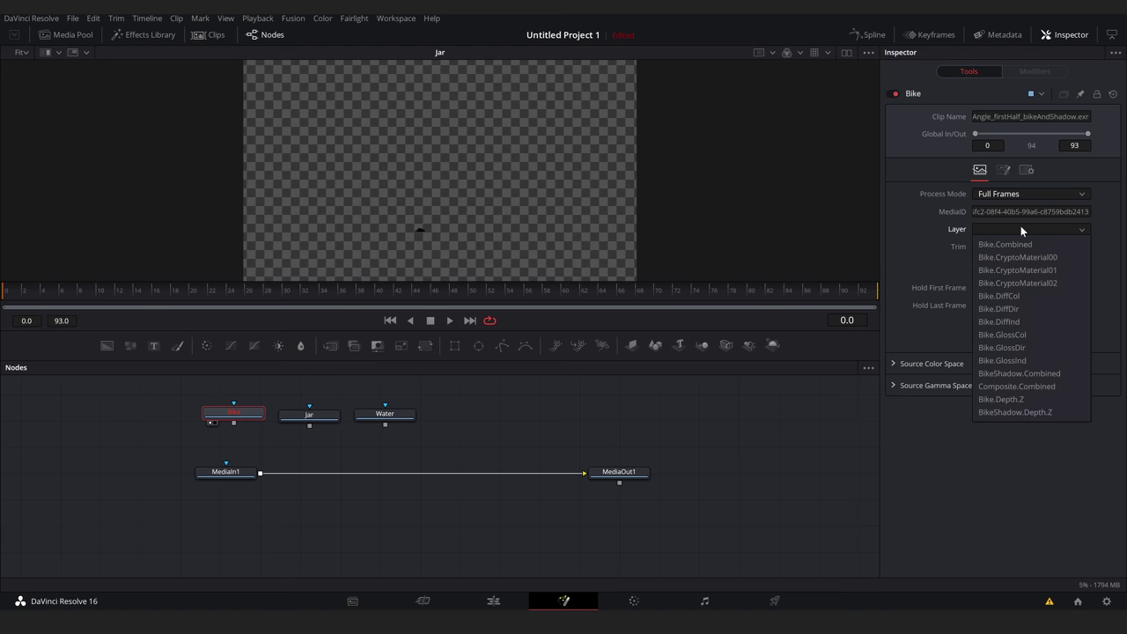
pyautogui.click(1042, 243)
pyautogui.press('1')
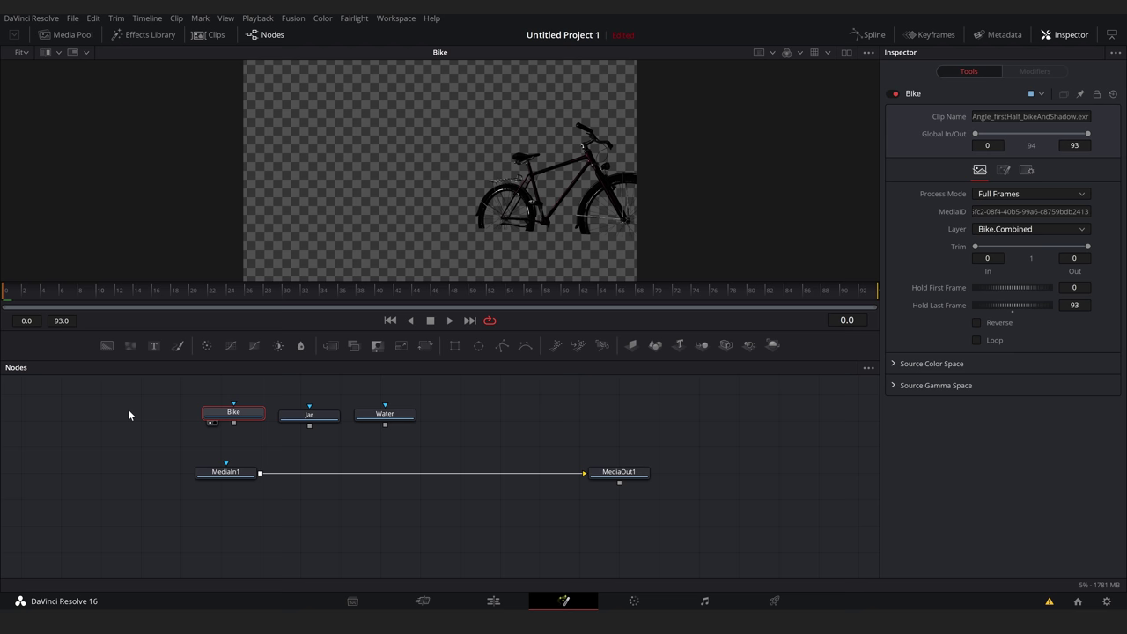
# Paste a copy of the Bike loader as BikeShadow reading the BikeShadow.Combined layer.
pyautogui.hotkey('ctrl', 'v')
pyautogui.moveTo(128, 412); pyautogui.dragTo(148, 416)
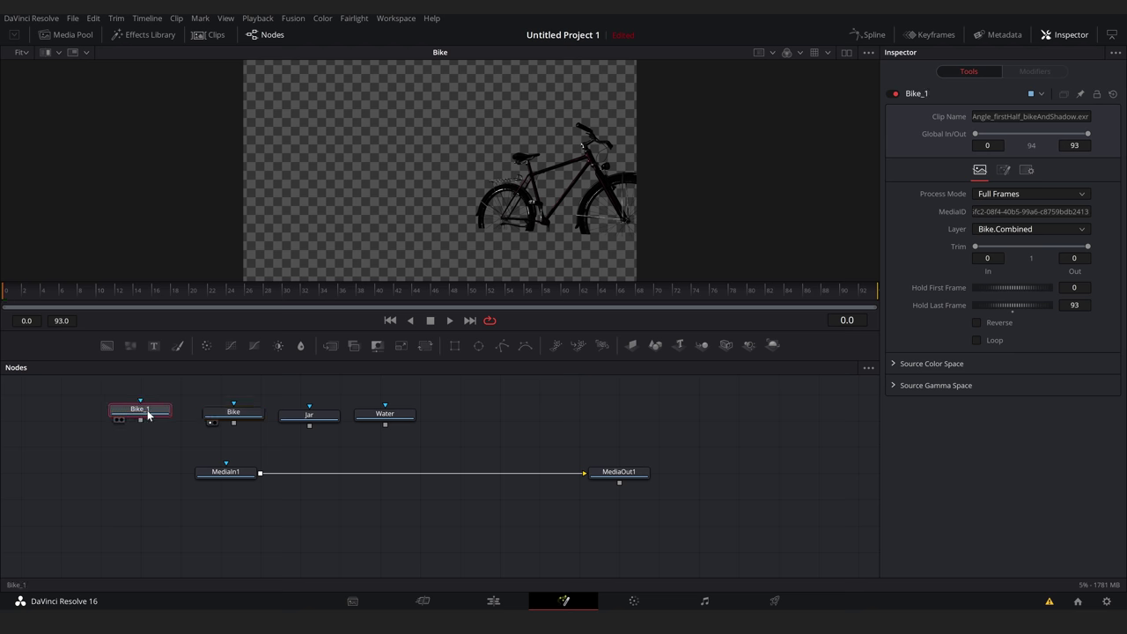
pyautogui.click(995, 231)
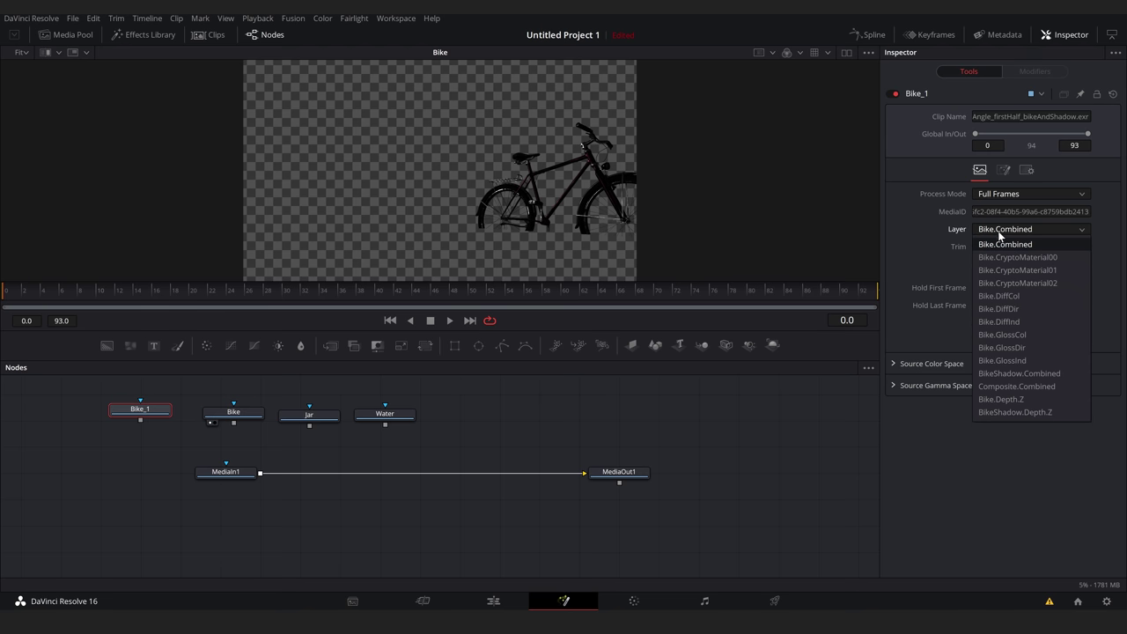
pyautogui.click(1037, 374)
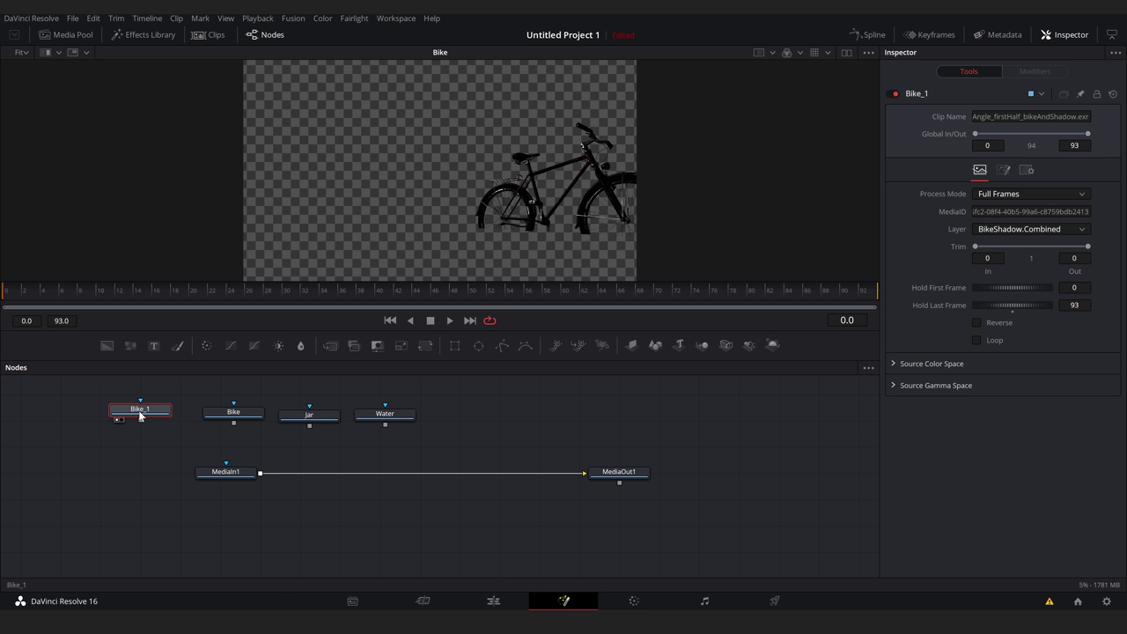
pyautogui.moveTo(139, 415); pyautogui.dragTo(155, 419)
pyautogui.press('1')
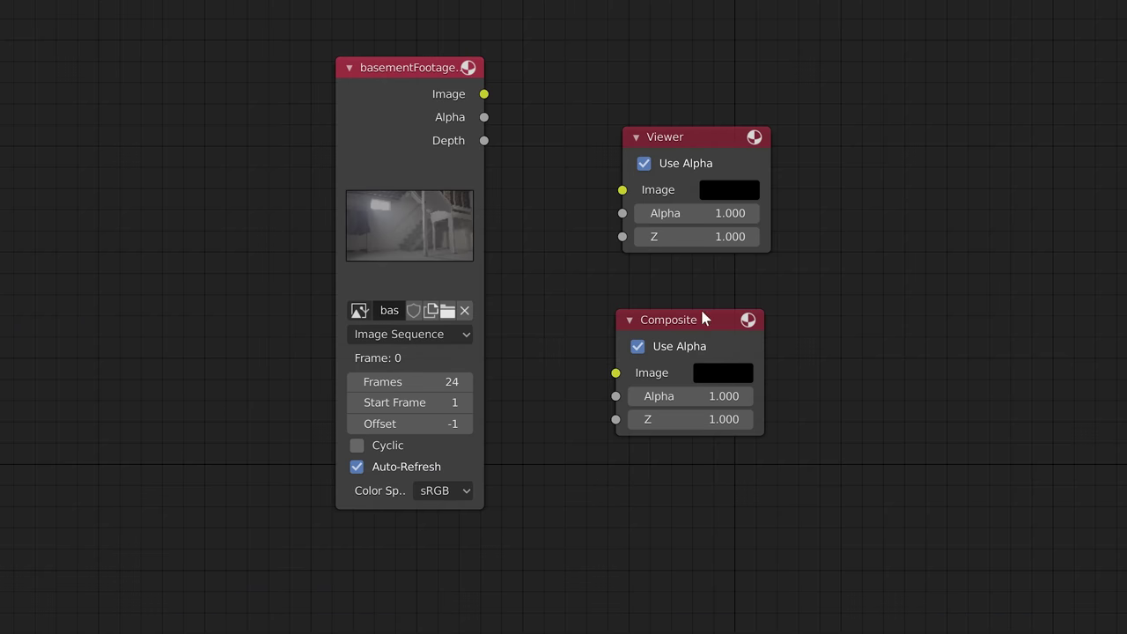
# Nudge the Composite node aside and load the Water render into the viewer.
pyautogui.click(696, 326)
pyautogui.moveTo(695, 326)
pyautogui.mouseDown()
pyautogui.moveTo(737, 316)
pyautogui.moveTo(676, 322)
pyautogui.mouseUp()
pyautogui.click(396, 411)
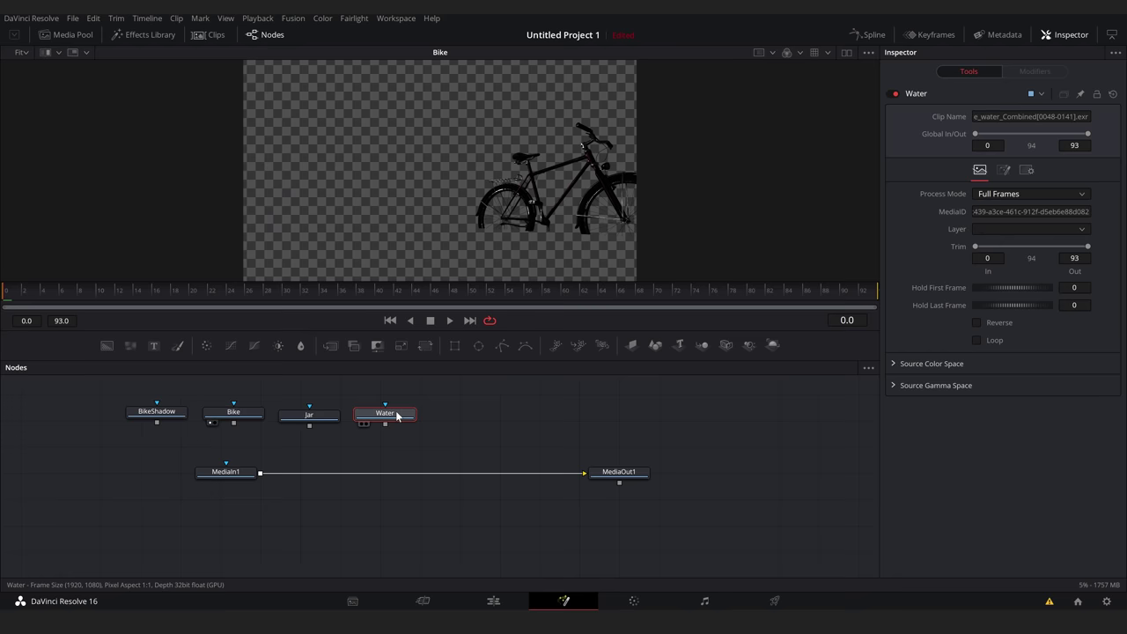
pyautogui.press('1')
pyautogui.scroll(5, 487, 247)
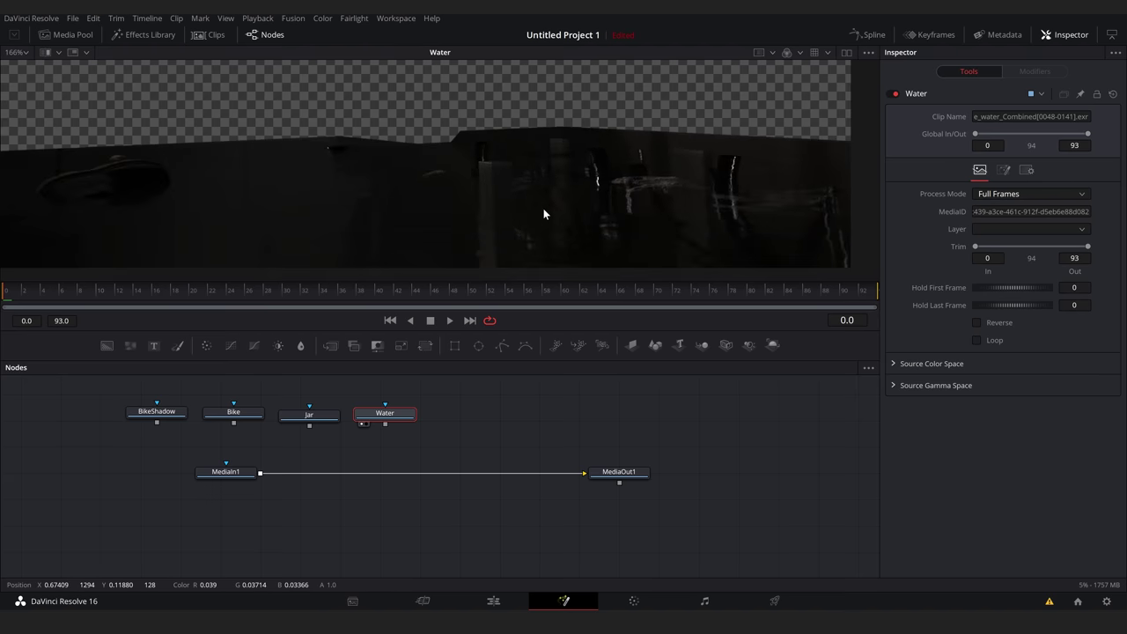
pyautogui.scroll(-3, 559, 201)
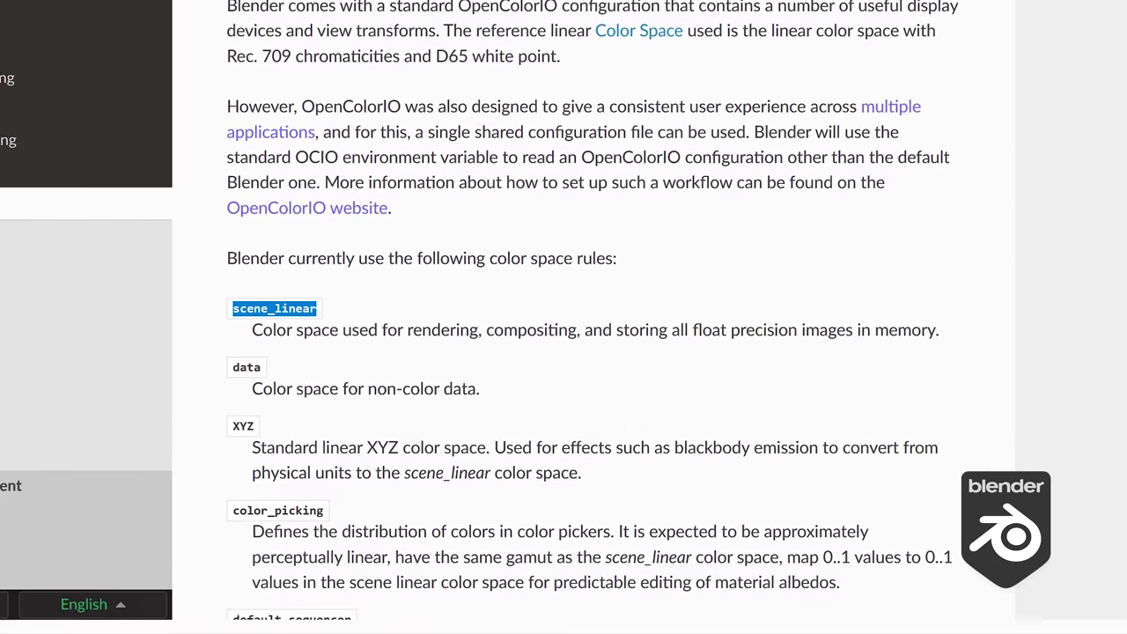
# Connect the upper and lower render layers into the Add node.
pyautogui.moveTo(415, 330); pyautogui.dragTo(579, 331)
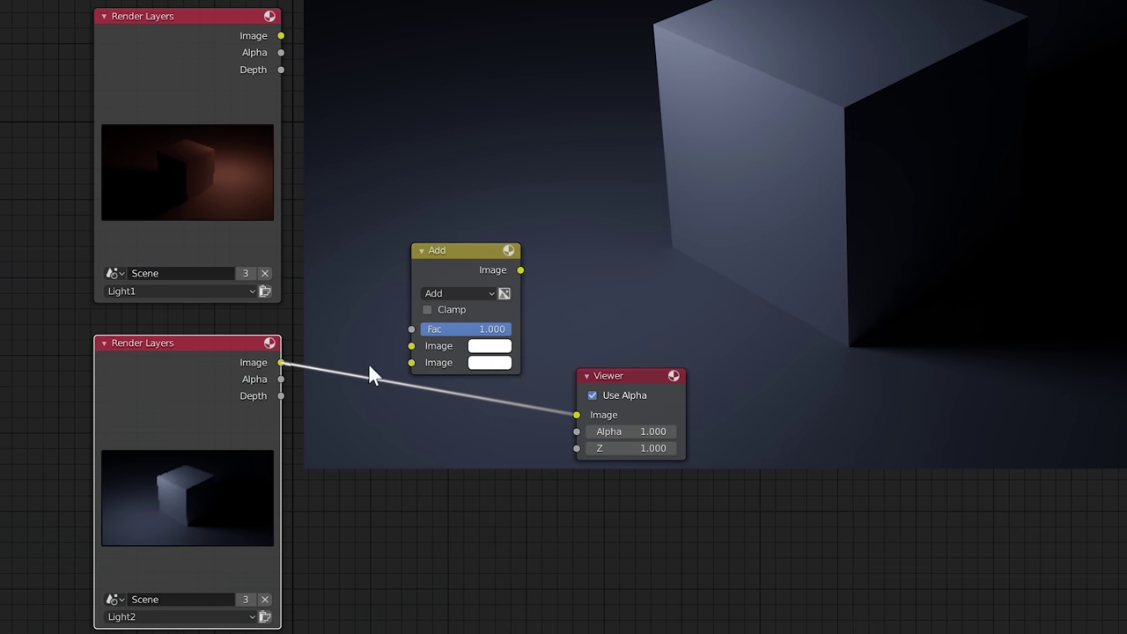
pyautogui.moveTo(281, 362); pyautogui.dragTo(412, 362)
pyautogui.moveTo(281, 35); pyautogui.dragTo(411, 345)
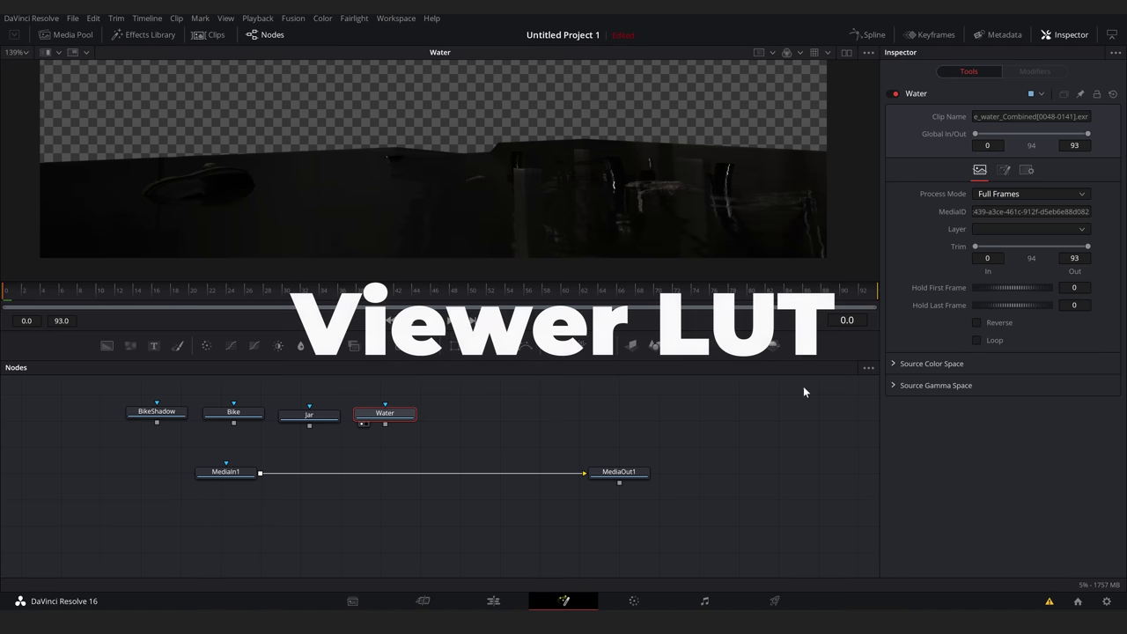
# Enable a VFX IO Linear to sRGB viewer LUT on the Water render.
pyautogui.click(828, 53)
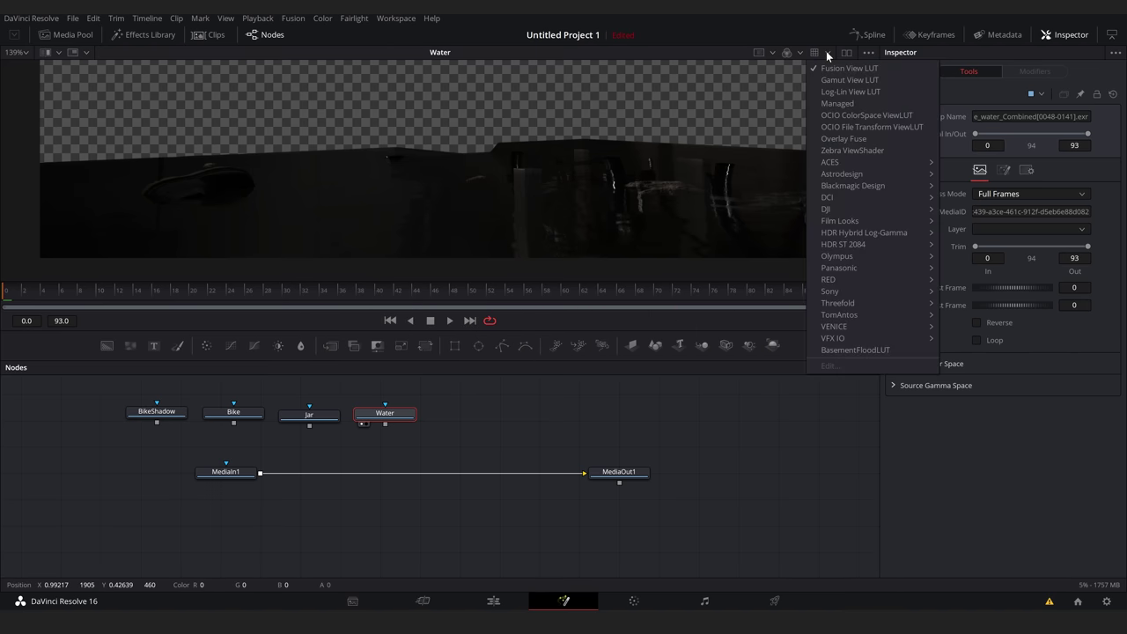
pyautogui.moveTo(880, 340)
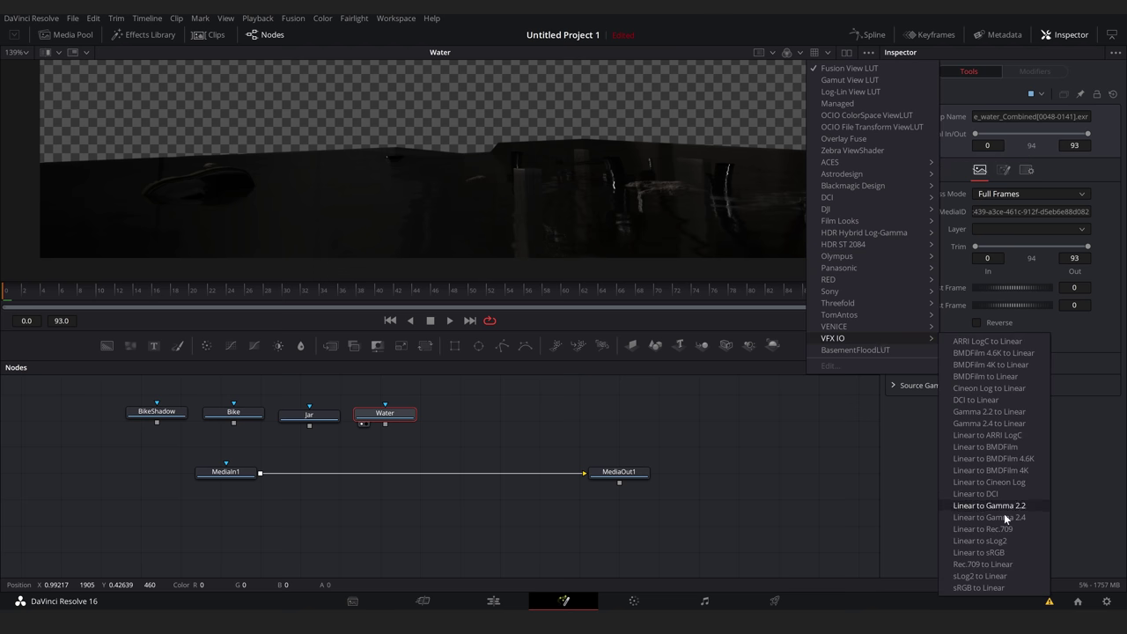
pyautogui.click(1011, 550)
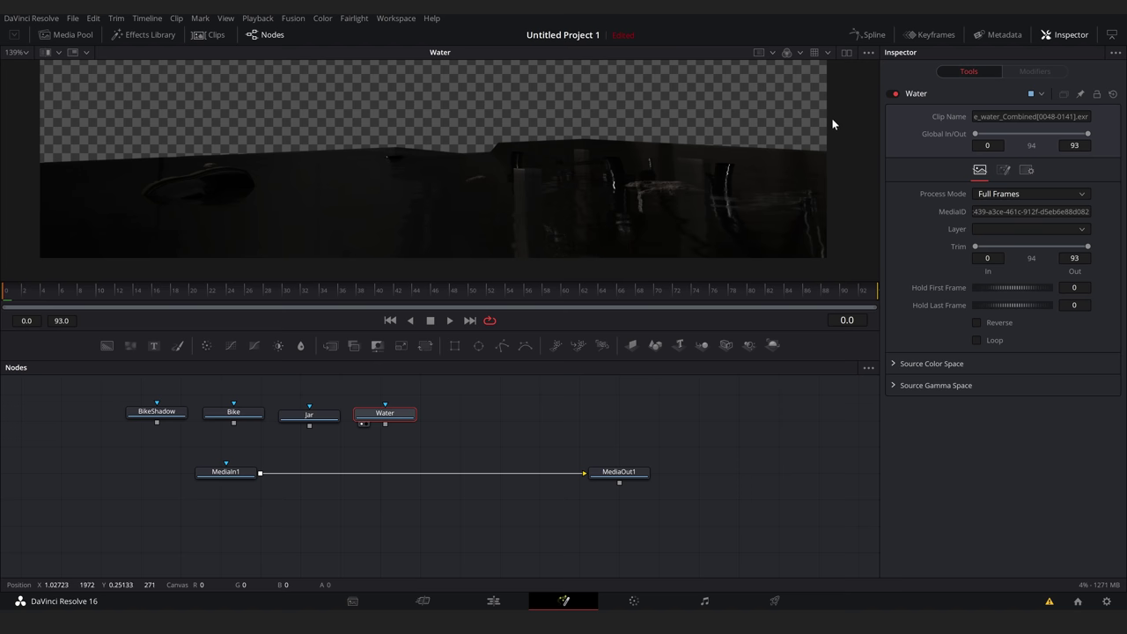
pyautogui.click(811, 54)
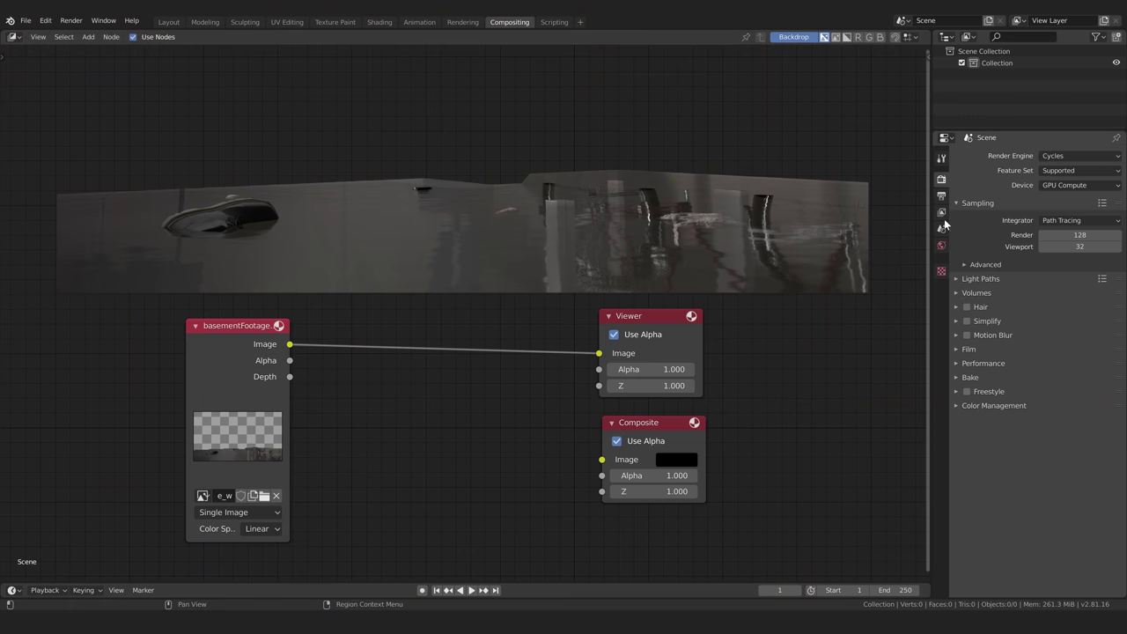
# Change Blender's Color Management View Transform from Standard to Raw.
pyautogui.click(955, 406)
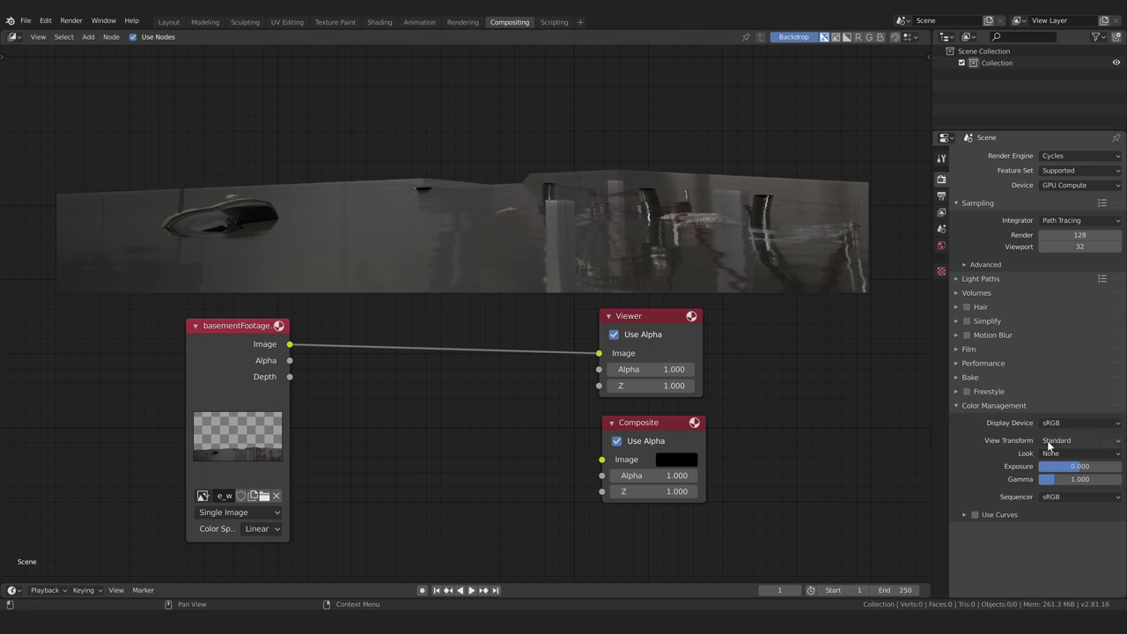
pyautogui.click(1082, 441)
pyautogui.click(944, 383)
pyautogui.click(1090, 495)
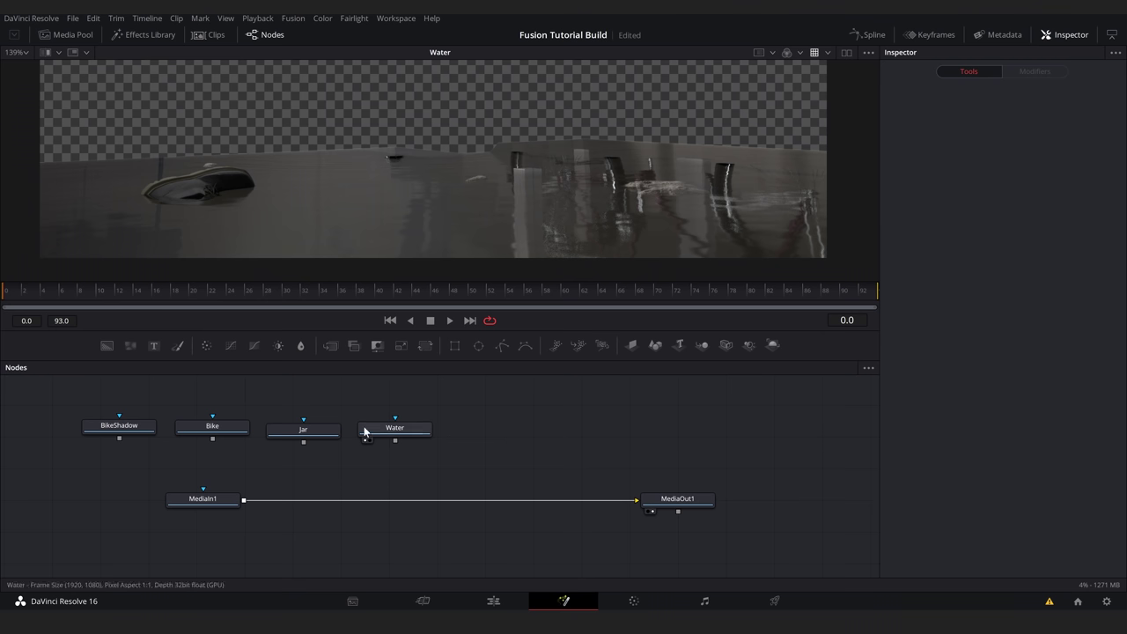
# Select the four loaders and move Water and Jar up and to the right.
pyautogui.moveTo(53, 379); pyautogui.dragTo(475, 468)
pyautogui.scroll(-2, 518, 432)
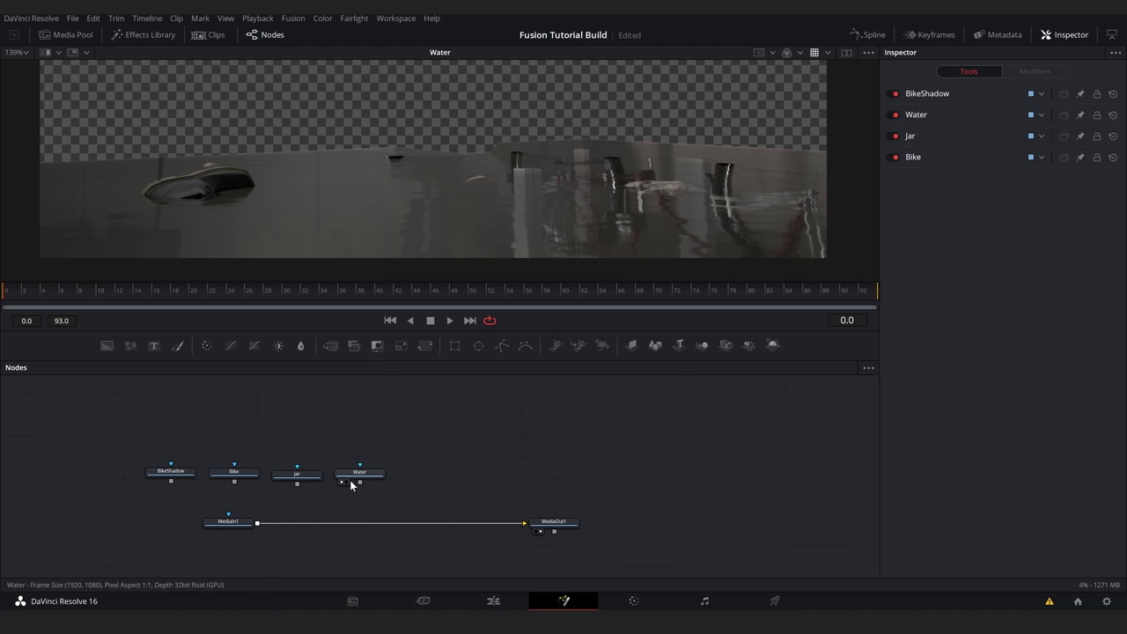
pyautogui.moveTo(363, 476); pyautogui.dragTo(504, 407)
pyautogui.moveTo(307, 485); pyautogui.dragTo(432, 451)
# Add a Merge1 node beside the Jar loader.
pyautogui.hotkey('shift', 'space')
pyautogui.write('merge')
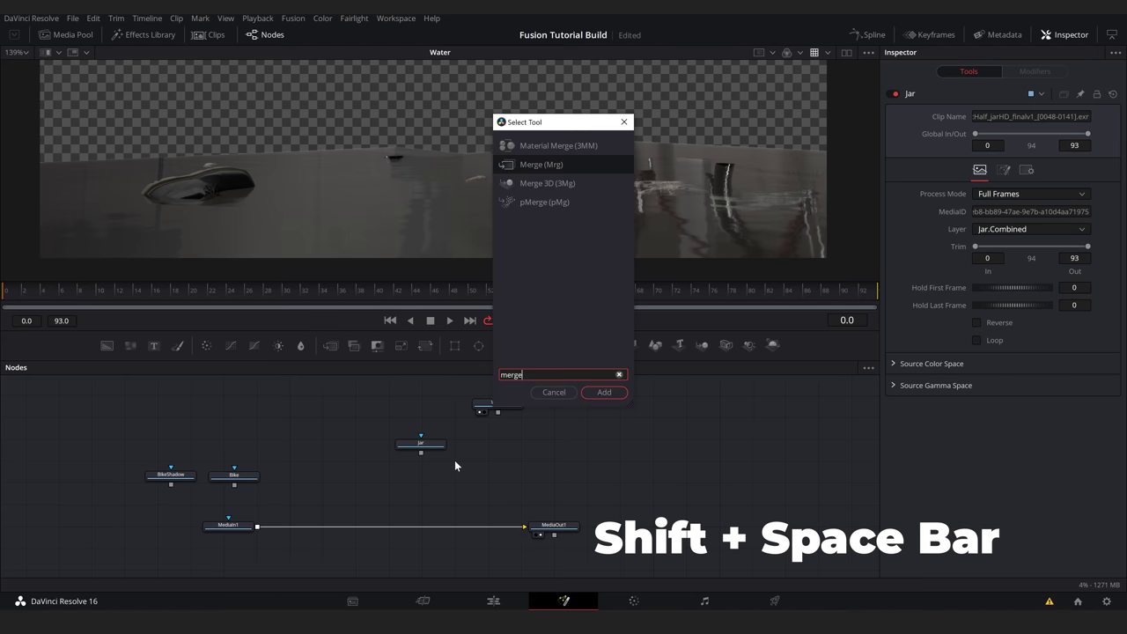
pyautogui.press('Escape')
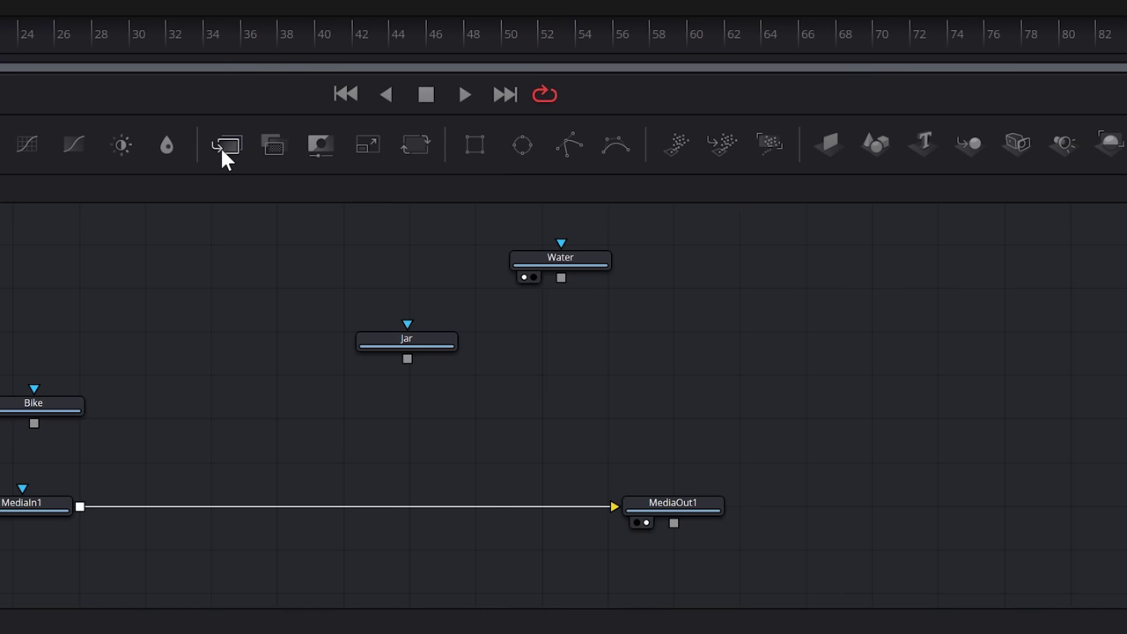
pyautogui.moveTo(220, 146); pyautogui.dragTo(559, 352)
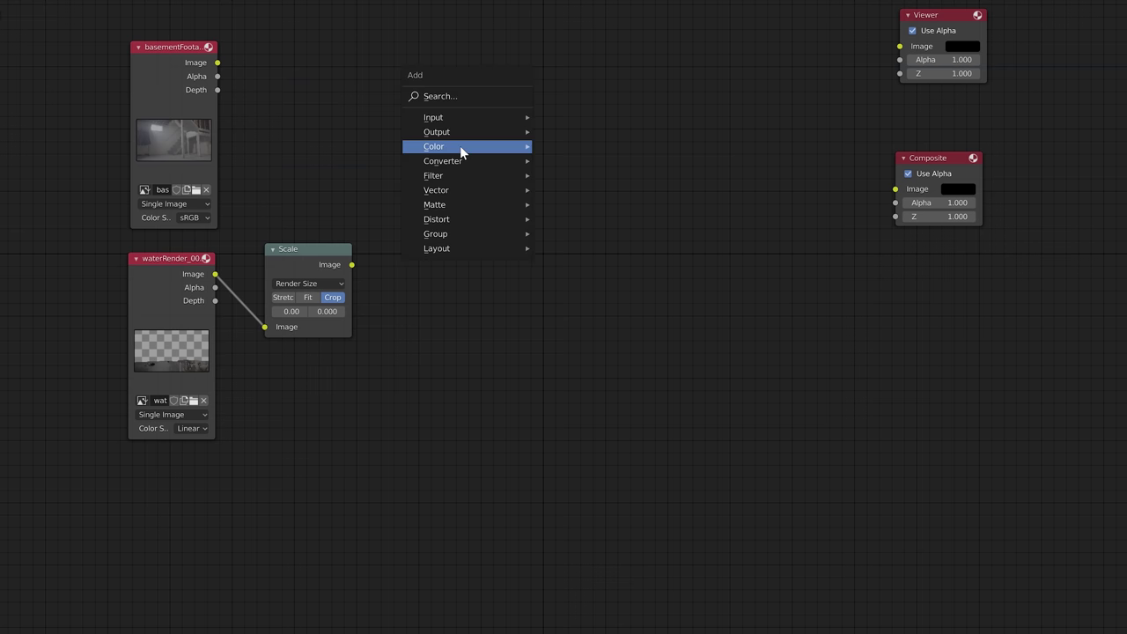
# Add an Alpha Over node fed by basementFootage and the Scale output.
pyautogui.moveTo(459, 145)
pyautogui.click(583, 146)
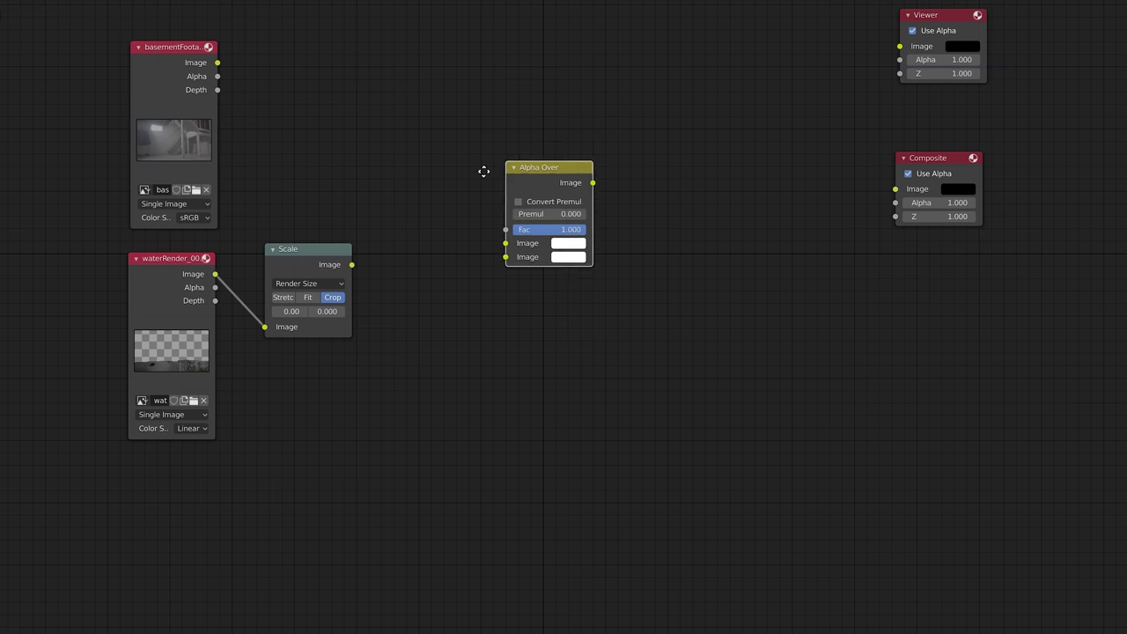
pyautogui.click(486, 138)
pyautogui.moveTo(218, 63); pyautogui.dragTo(490, 183)
pyautogui.moveTo(352, 264); pyautogui.dragTo(480, 224)
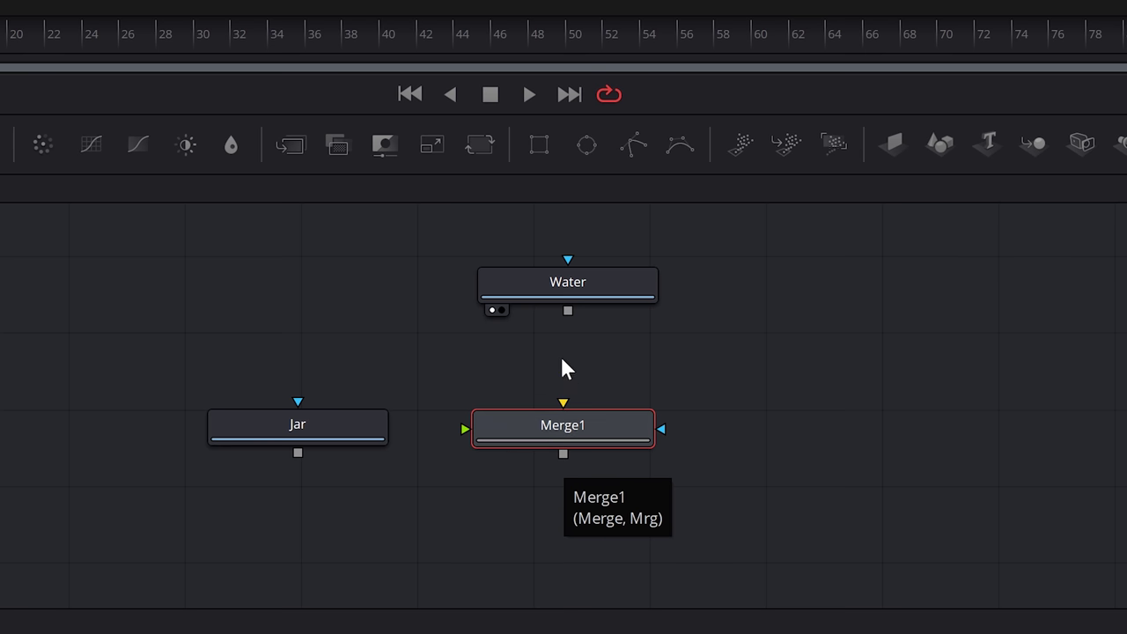
# Wire Water into Merge1's background and Jar into its foreground.
pyautogui.moveTo(568, 310); pyautogui.dragTo(565, 405)
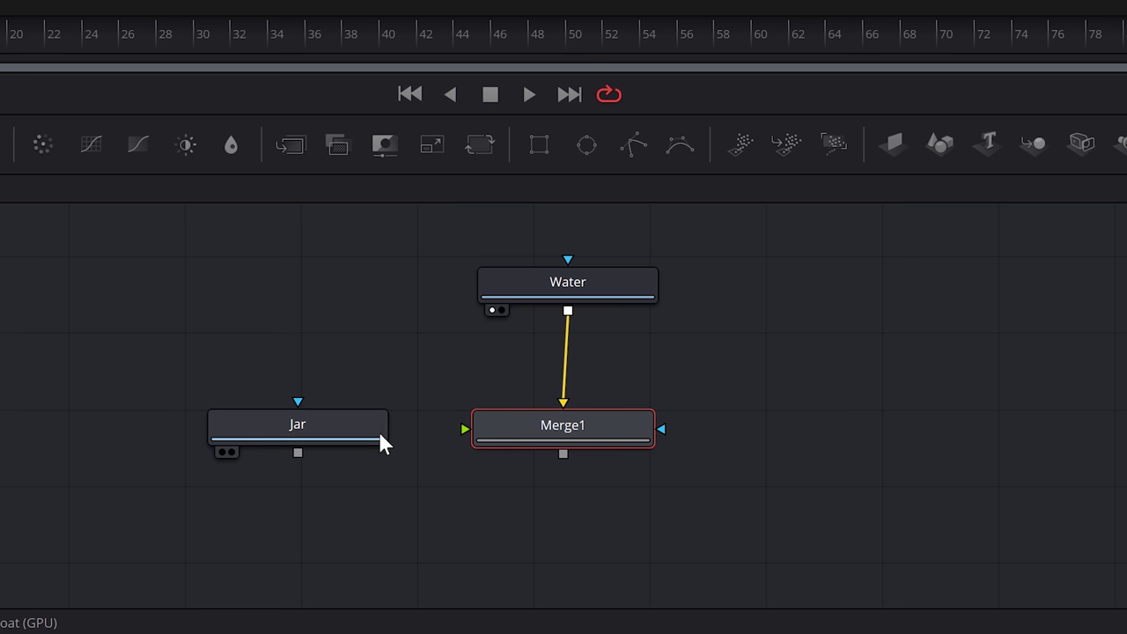
pyautogui.moveTo(299, 452); pyautogui.dragTo(465, 430)
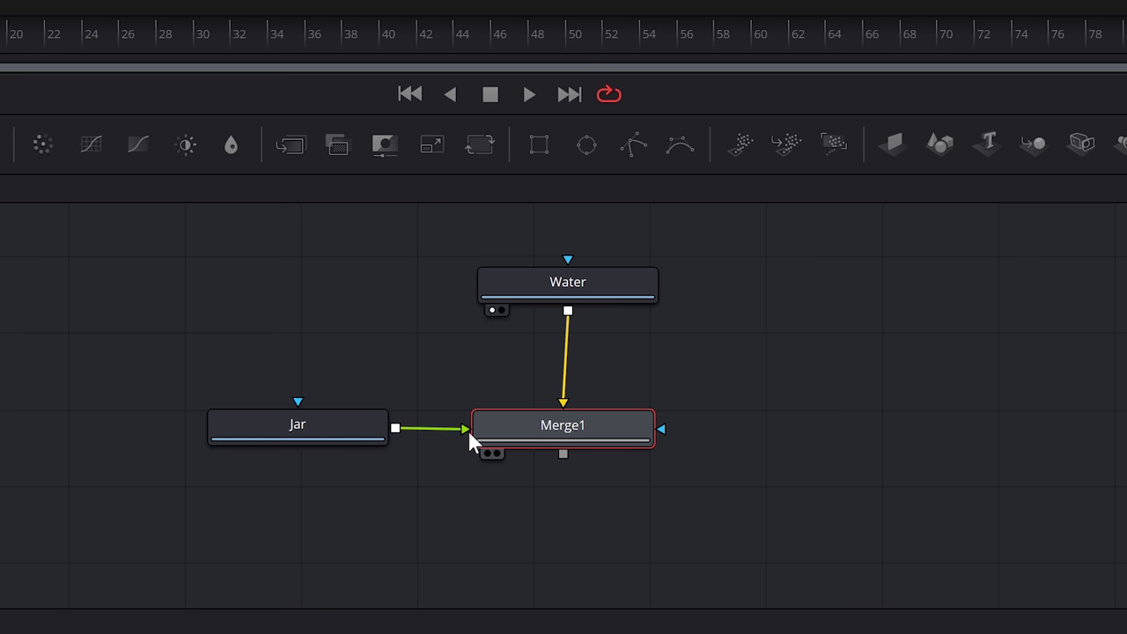
pyautogui.click(551, 285)
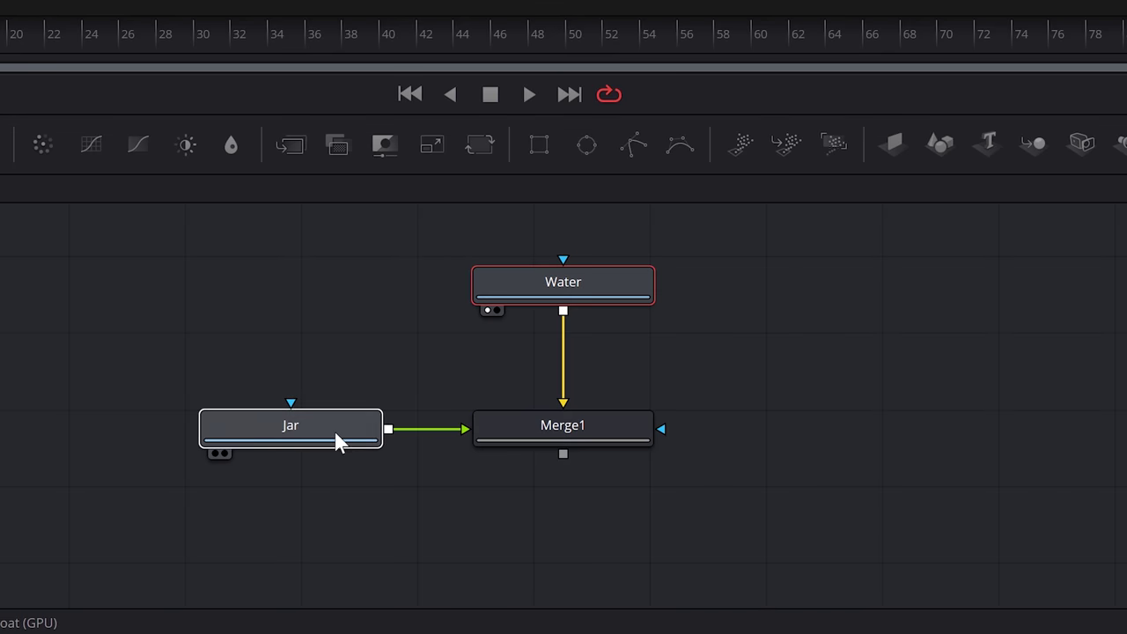
pyautogui.click(563, 426)
pyautogui.moveTo(527, 528); pyautogui.dragTo(517, 462)
# Add Merge2 beside Merge1 with BikeShadow as its foreground.
pyautogui.moveTo(163, 458); pyautogui.dragTo(576, 459)
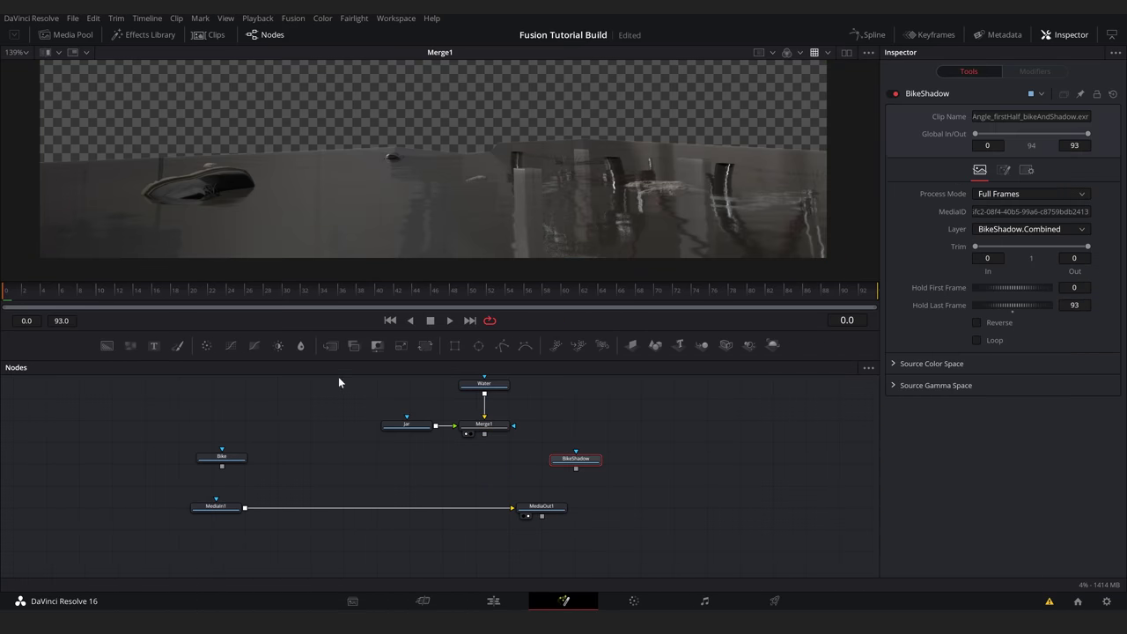
pyautogui.moveTo(330, 344); pyautogui.dragTo(480, 462)
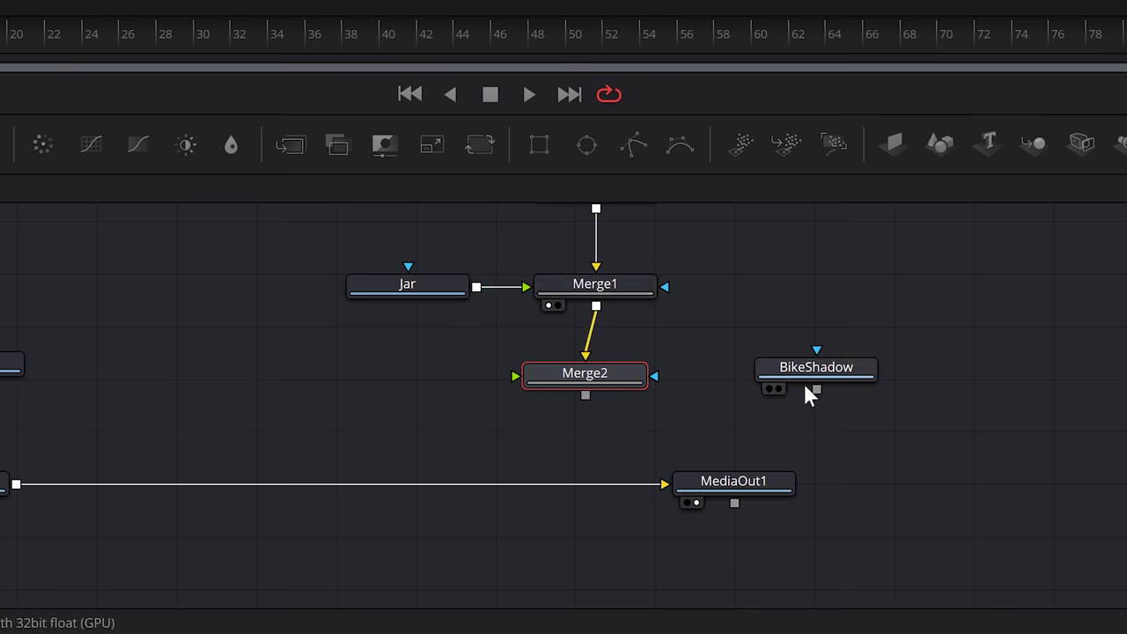
pyautogui.moveTo(816, 390); pyautogui.dragTo(522, 382)
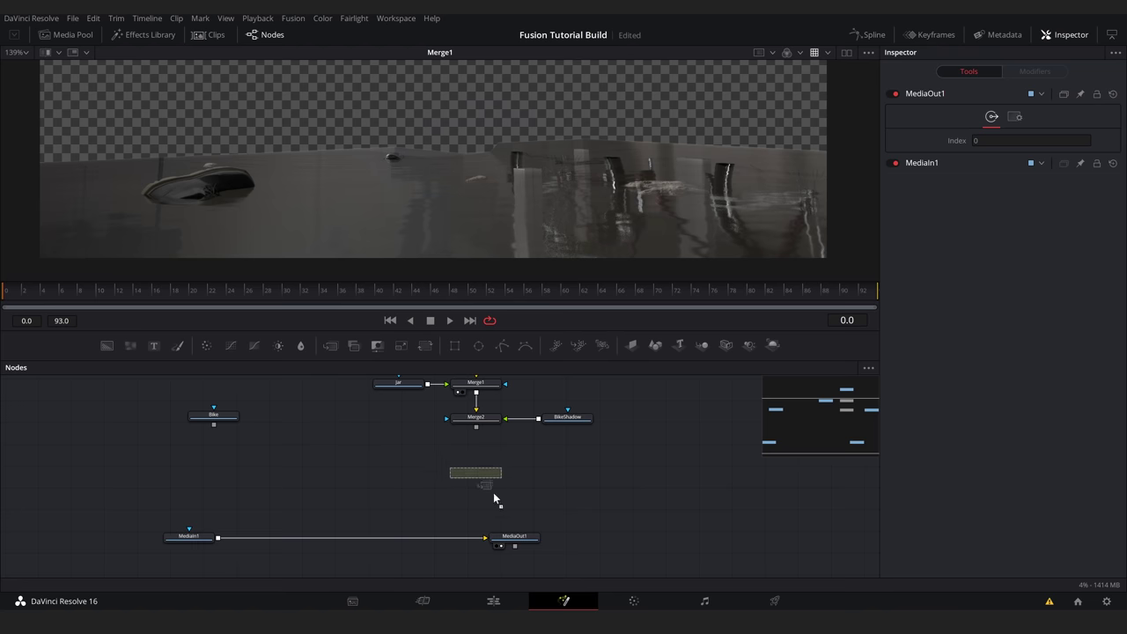
# Add Merge3 fed by Merge2, with the Bike loader as its foreground.
pyautogui.moveTo(493, 498); pyautogui.dragTo(493, 498)
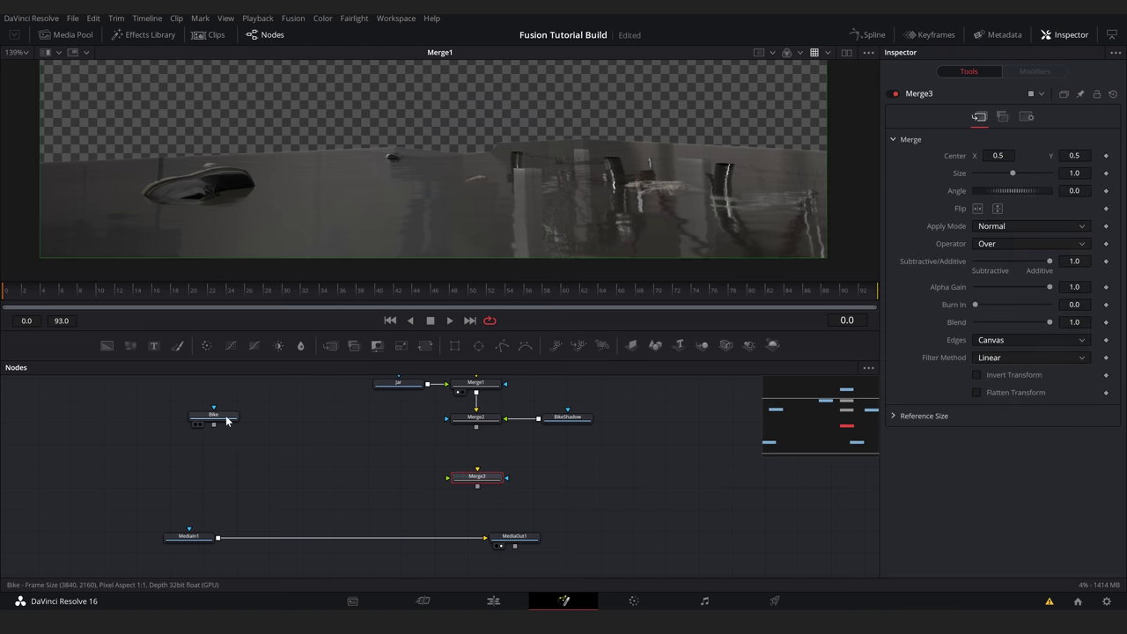
pyautogui.moveTo(213, 415); pyautogui.dragTo(618, 478)
pyautogui.moveTo(475, 427); pyautogui.dragTo(480, 451)
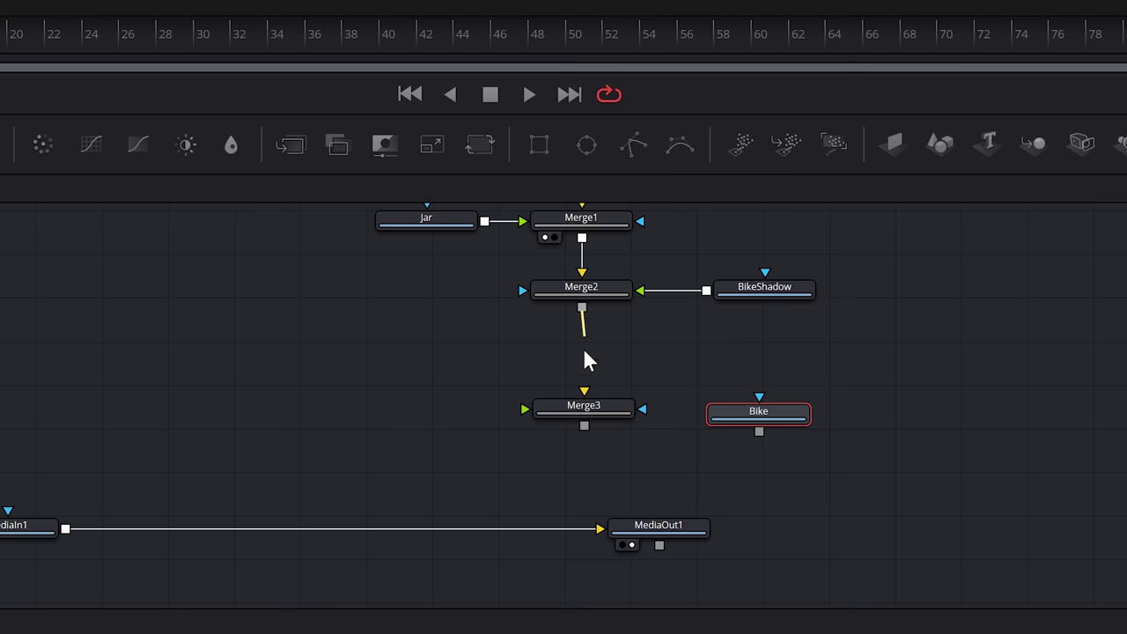
pyautogui.moveTo(588, 361); pyautogui.dragTo(593, 411)
pyautogui.click(586, 407)
pyautogui.moveTo(759, 432); pyautogui.dragTo(527, 404)
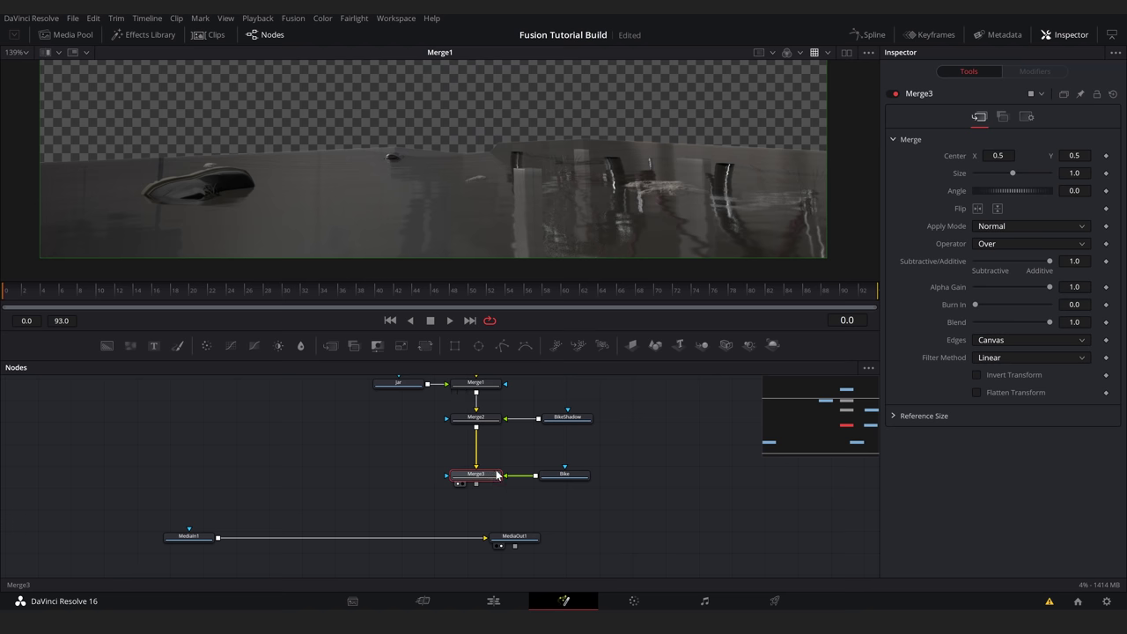
# View Merge3 in the viewer and insert Resize1 after the Water clip.
pyautogui.moveTo(498, 475); pyautogui.dragTo(511, 163)
pyautogui.scroll(-5, 514, 183)
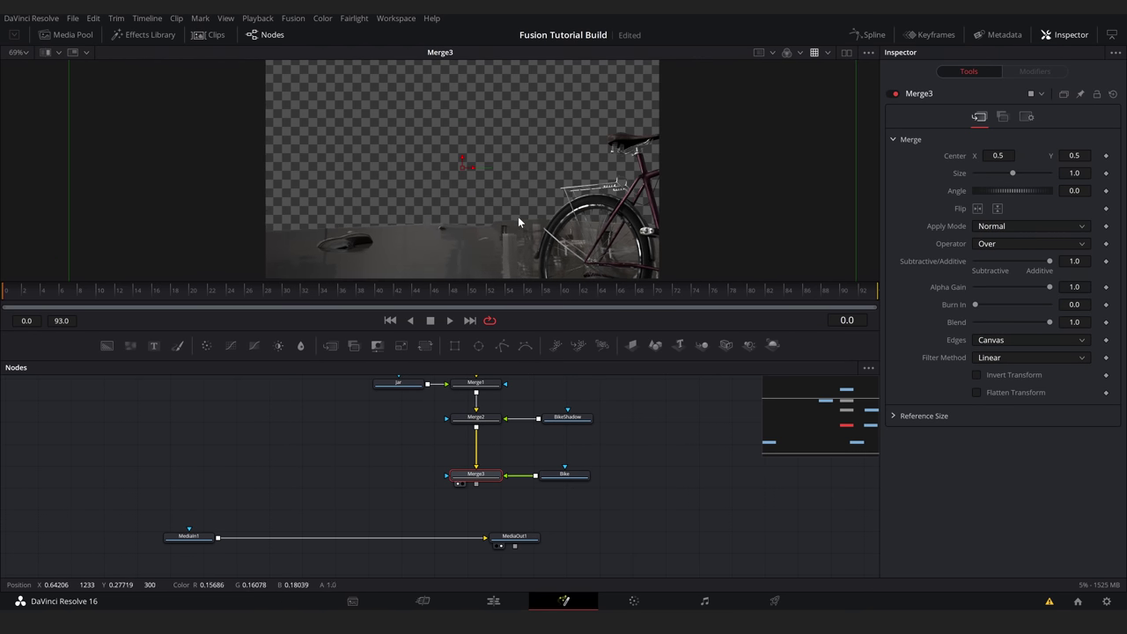
pyautogui.scroll(-1, 518, 217)
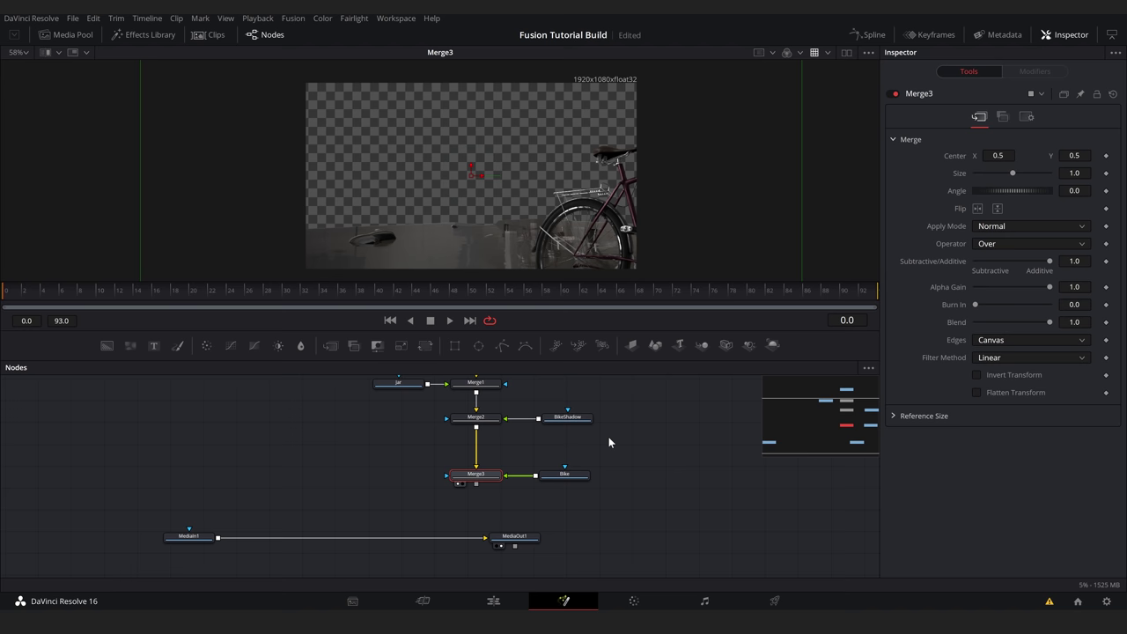
pyautogui.scroll(3, 414, 425)
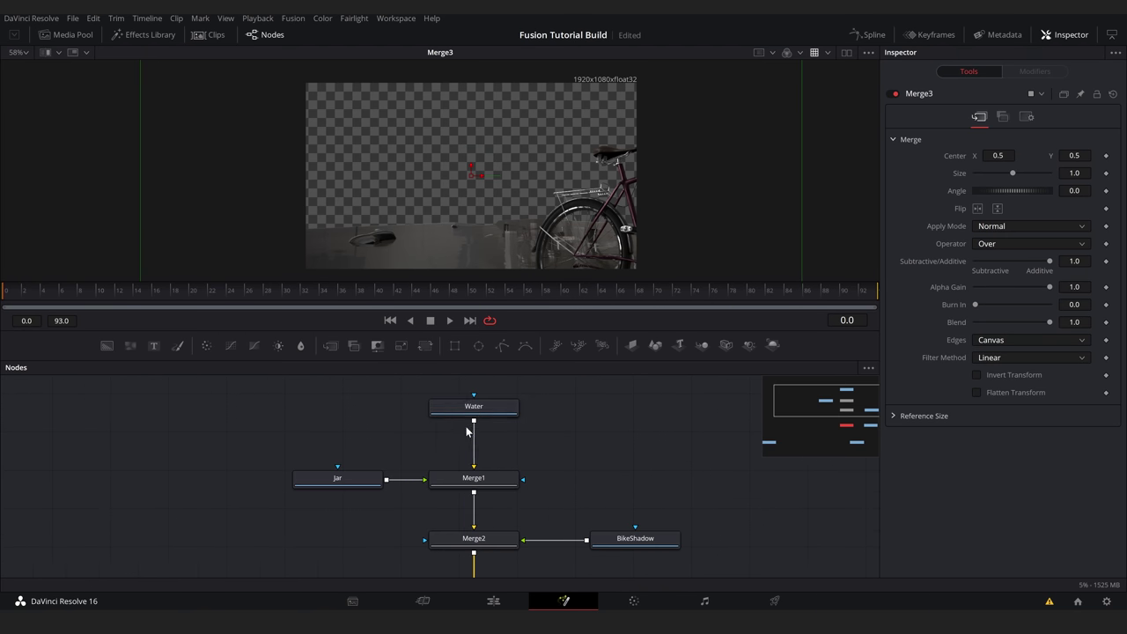
pyautogui.click(475, 405)
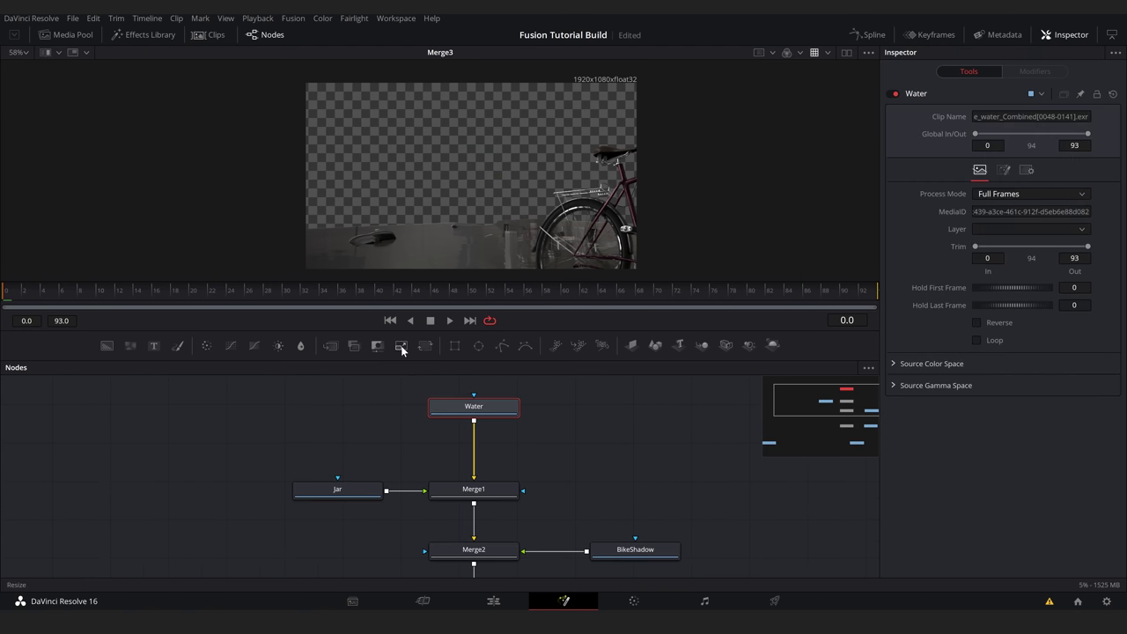
pyautogui.moveTo(402, 350); pyautogui.dragTo(489, 471)
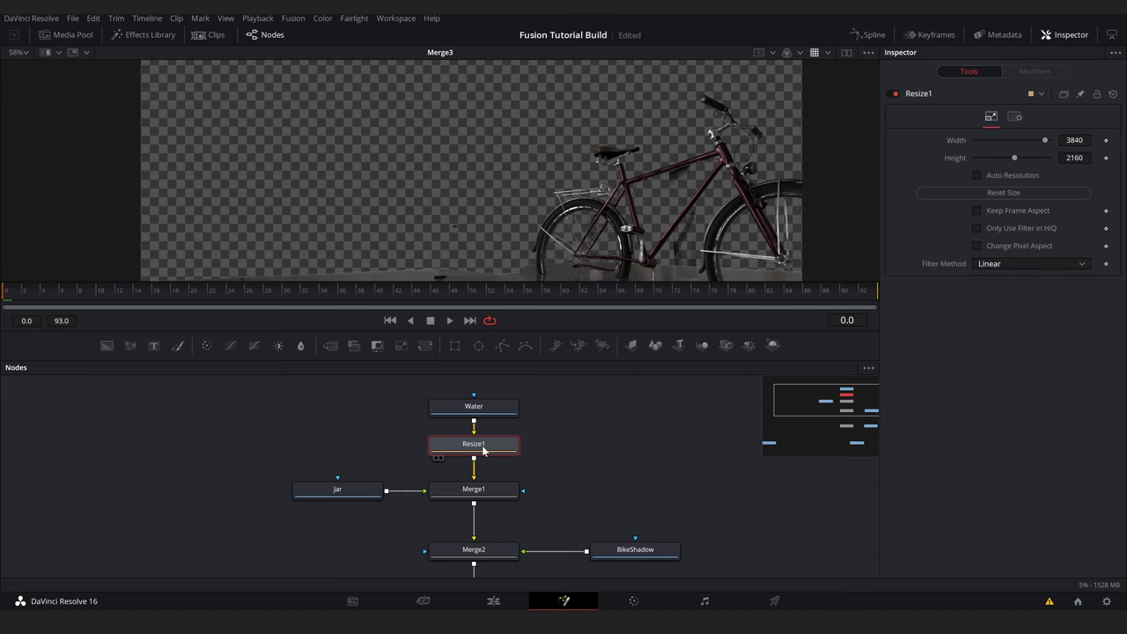
# Insert Resize2 between Jar and Merge1 and line the nodes up.
pyautogui.scroll(-2, 437, 465)
pyautogui.moveTo(379, 482); pyautogui.dragTo(337, 478)
pyautogui.moveTo(400, 344); pyautogui.dragTo(396, 480)
pyautogui.click(323, 460)
pyautogui.moveTo(325, 497); pyautogui.dragTo(312, 495)
pyautogui.moveTo(473, 481); pyautogui.dragTo(463, 488)
pyautogui.scroll(-2, 481, 224)
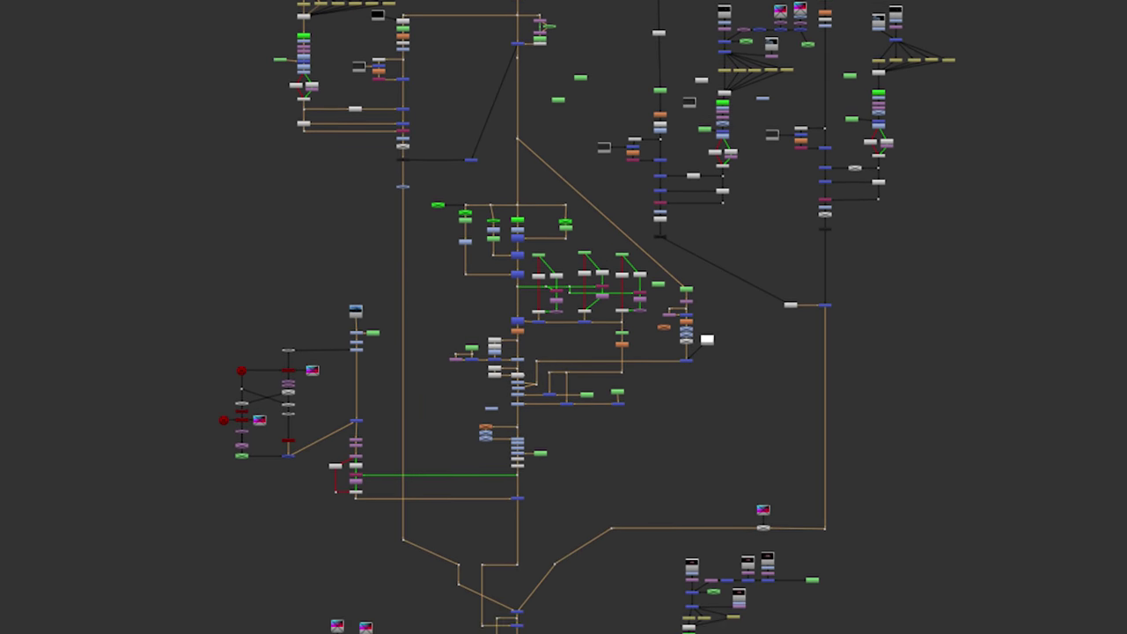
# Set the node graph options to Build Flow Vertically.
pyautogui.rightClick(649, 99)
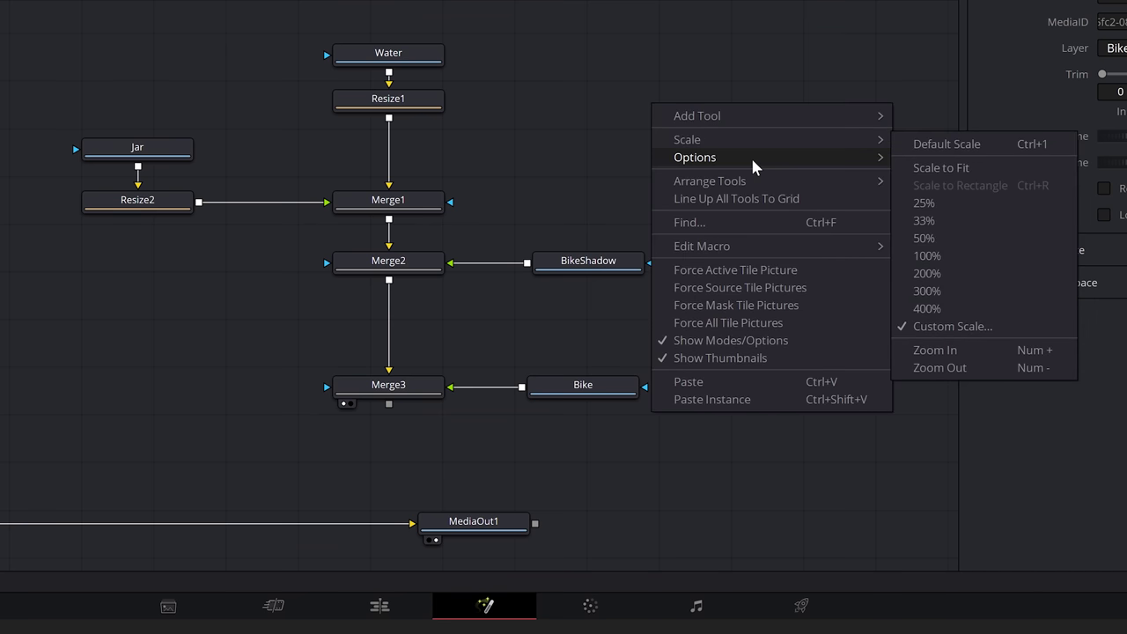
pyautogui.moveTo(754, 163)
pyautogui.click(1022, 344)
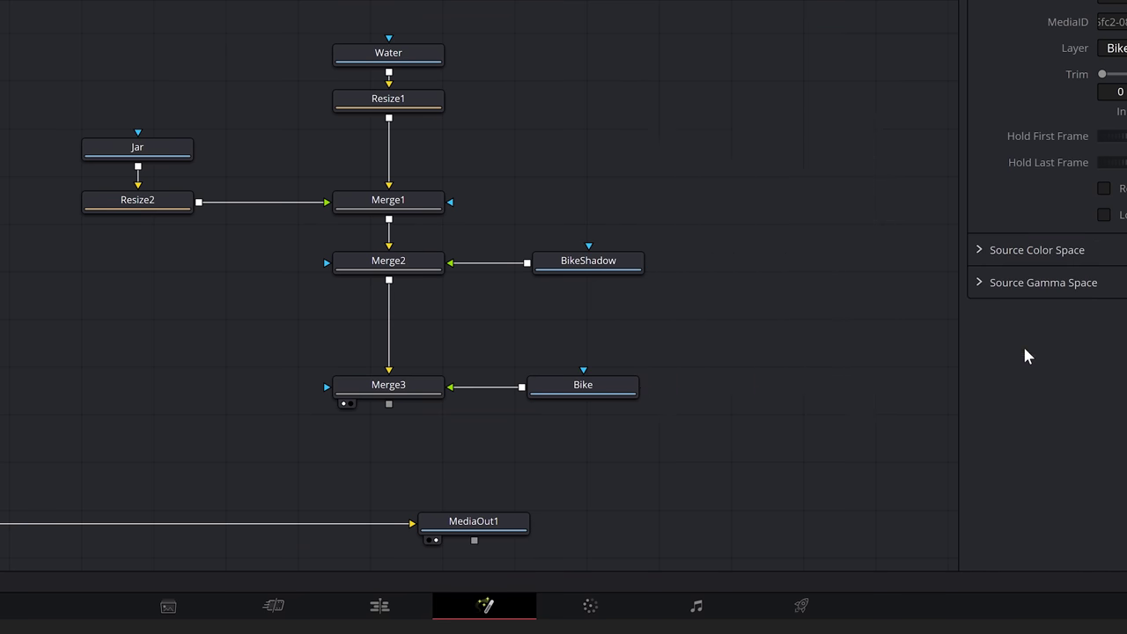
# Arrange the tools to their connected nodes.
pyautogui.rightClick(633, 120)
pyautogui.moveTo(741, 196)
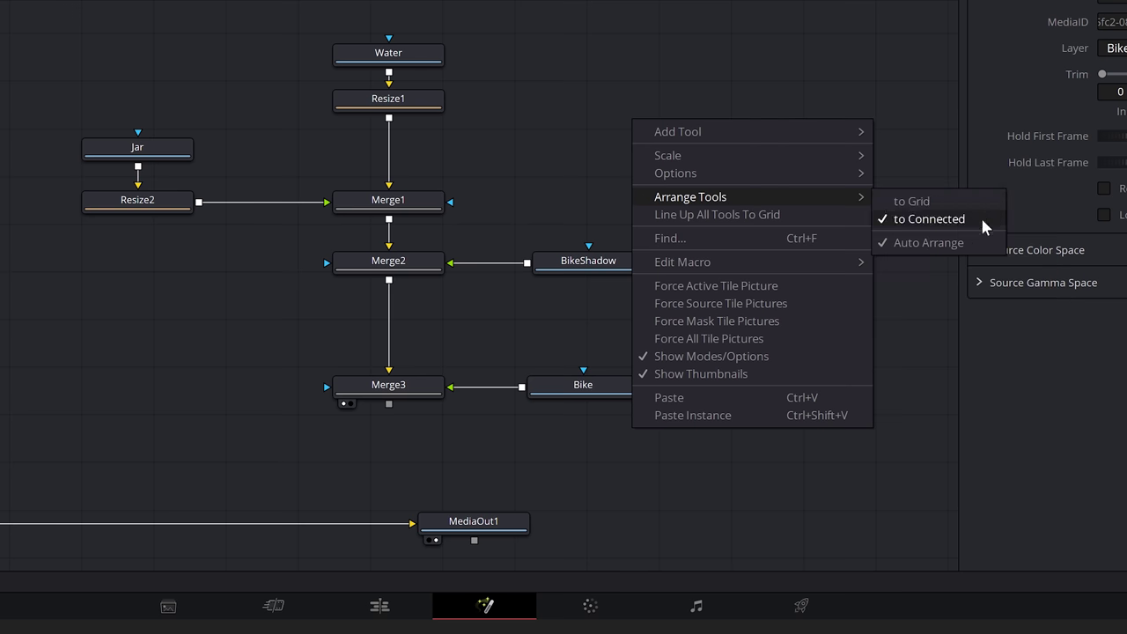
pyautogui.click(983, 222)
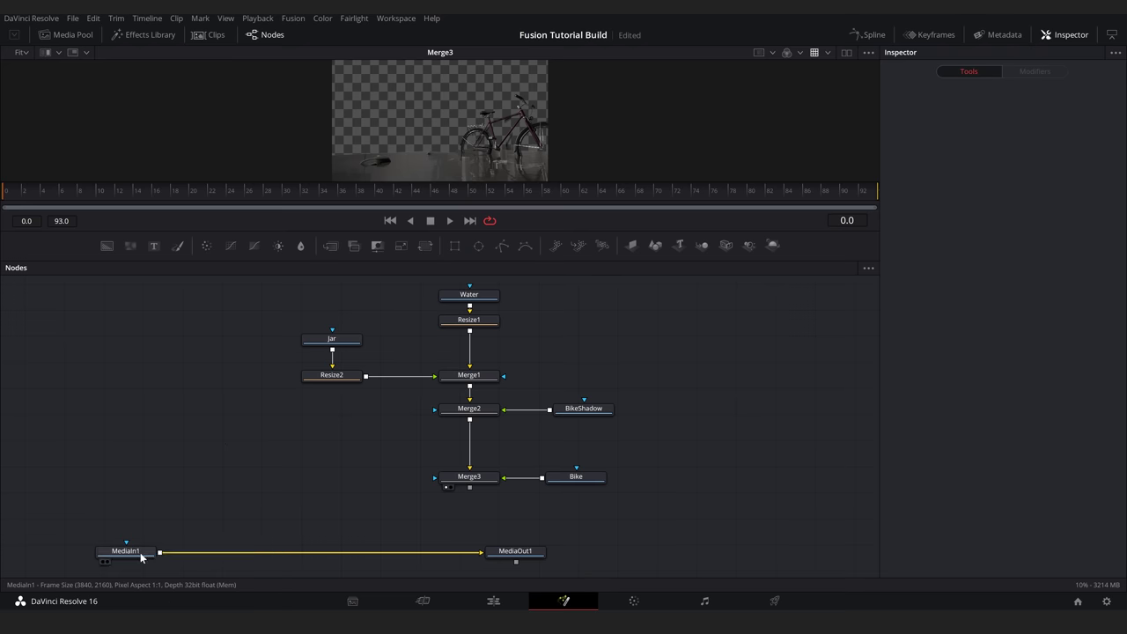
# Detach MediaIn1 from the output, add Merge4 below it, and feed Merge3 in as foreground.
pyautogui.moveTo(137, 549); pyautogui.dragTo(316, 452)
pyautogui.moveTo(366, 513); pyautogui.dragTo(466, 483)
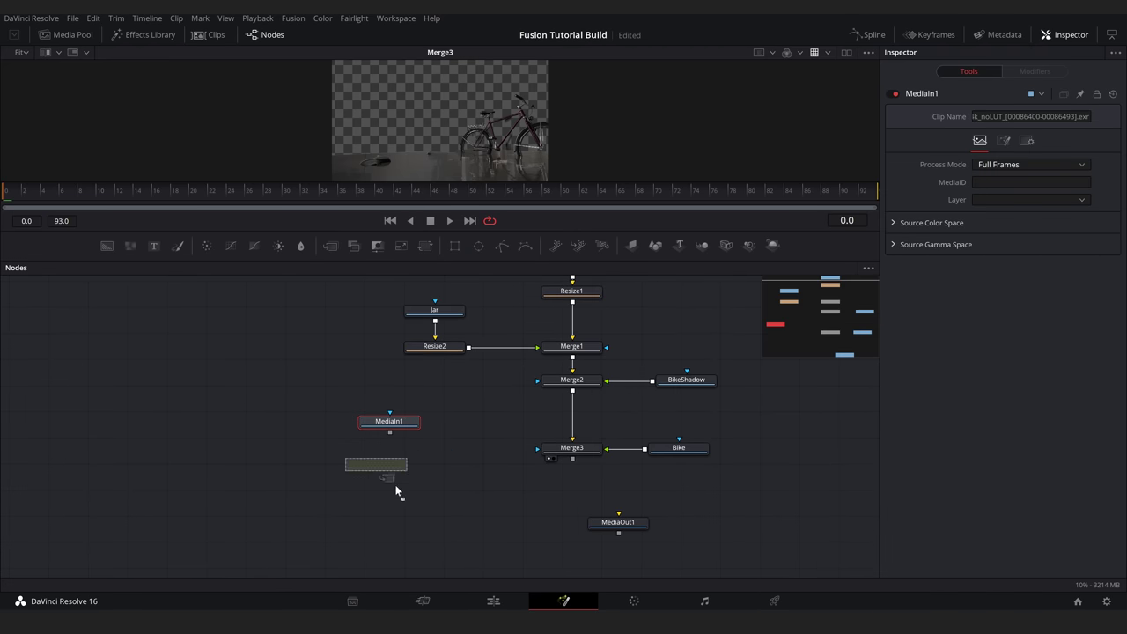
pyautogui.moveTo(395, 490); pyautogui.dragTo(410, 490)
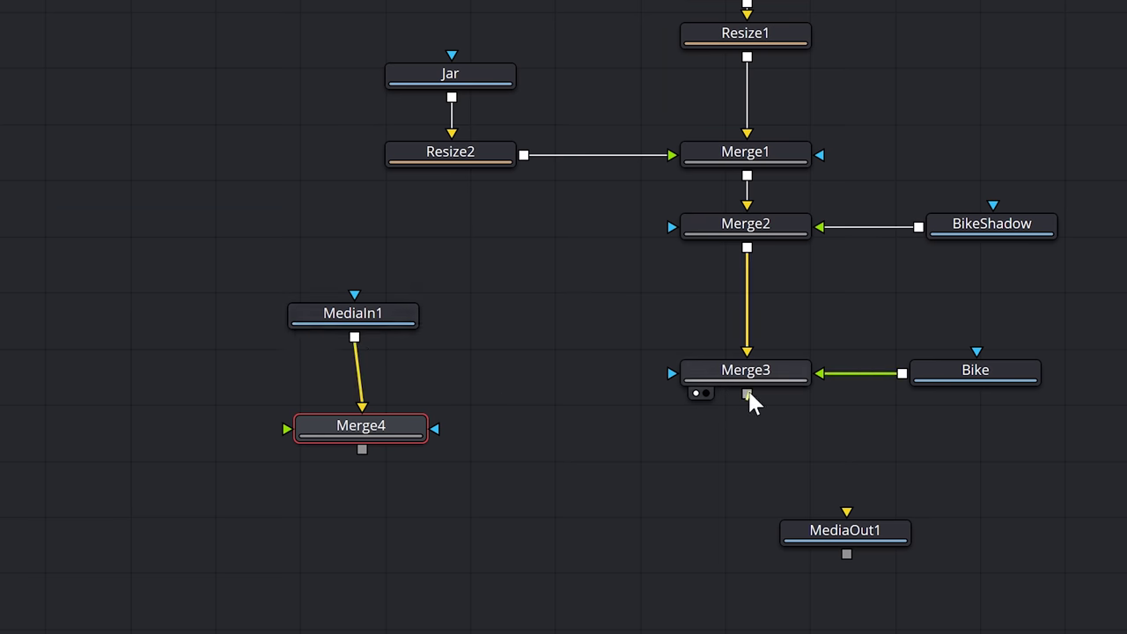
pyautogui.moveTo(747, 393); pyautogui.dragTo(286, 432)
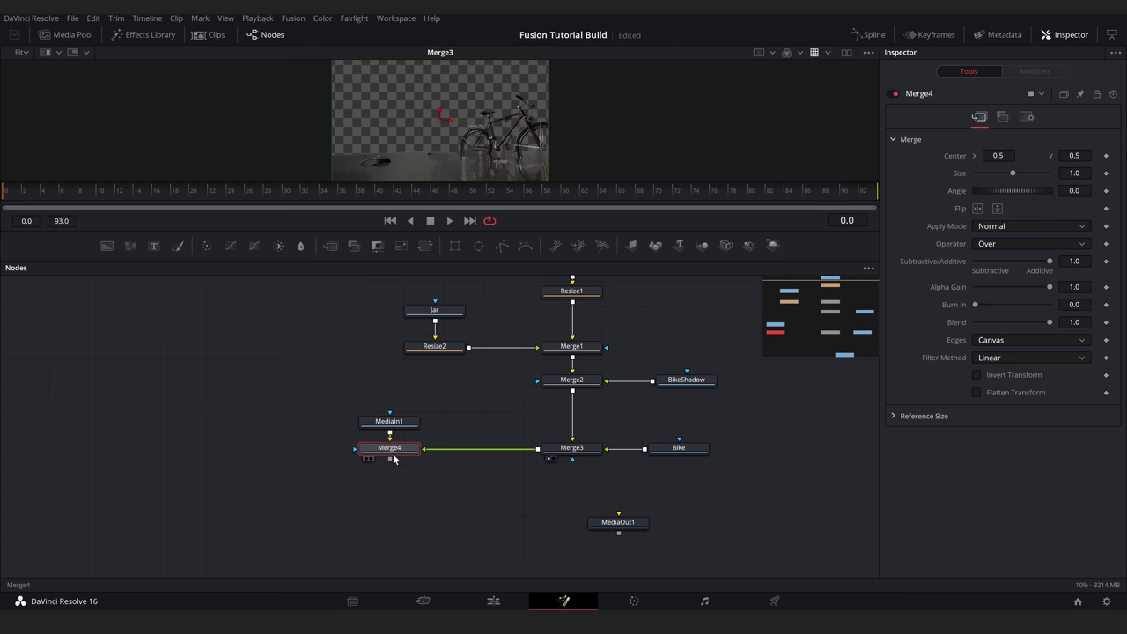
# View Merge4 in an enlarged viewer with the display LUT switched off.
pyautogui.press('1')
pyautogui.moveTo(379, 232); pyautogui.dragTo(385, 353)
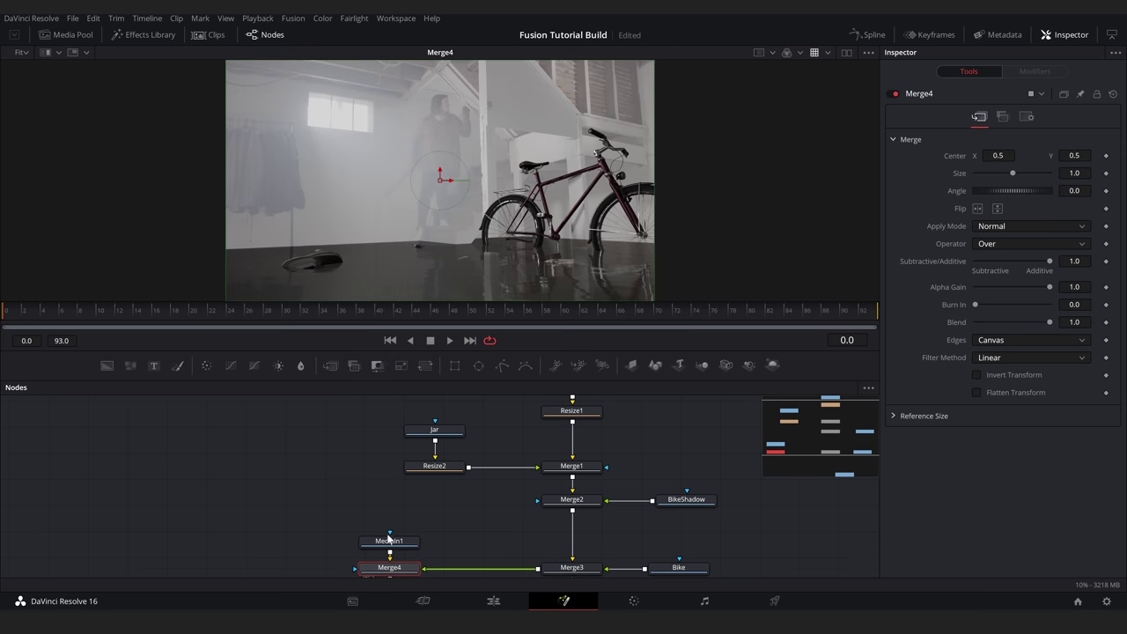
pyautogui.click(303, 434)
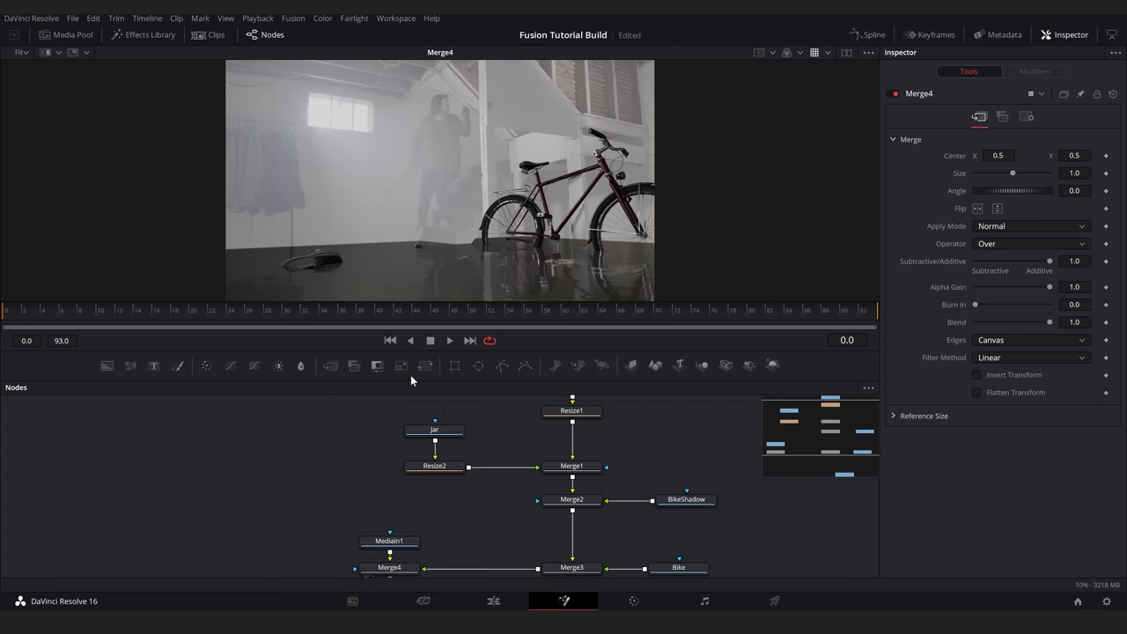
pyautogui.click(811, 51)
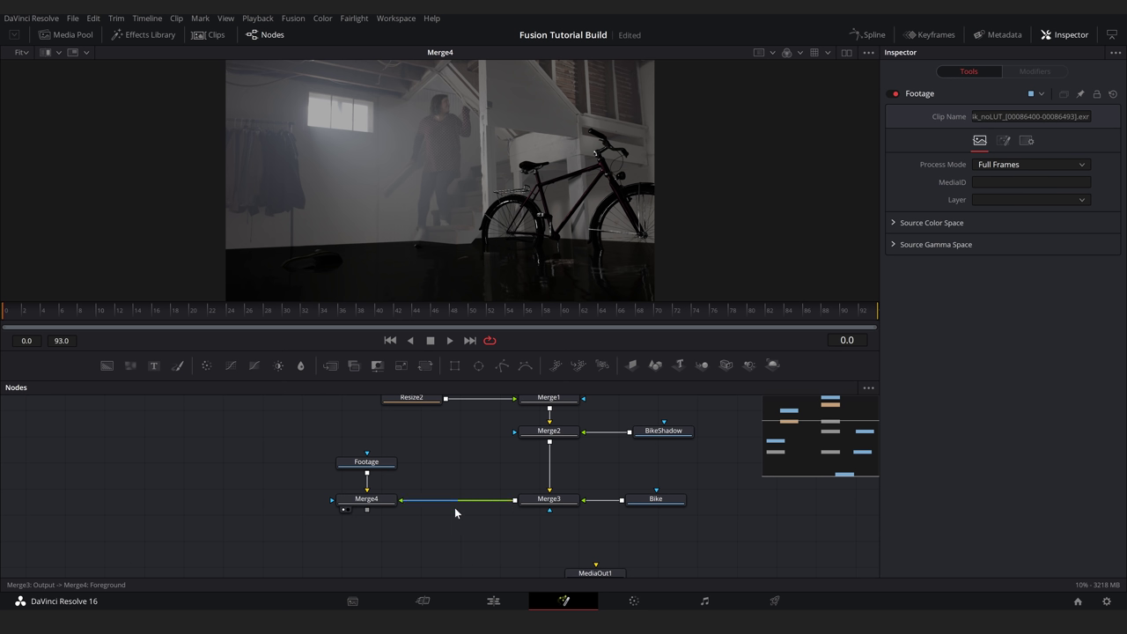
# Insert the VFX IO Linear to BMDFilm 4.6K LUT between Merge3 and Merge4.
pyautogui.click(542, 502)
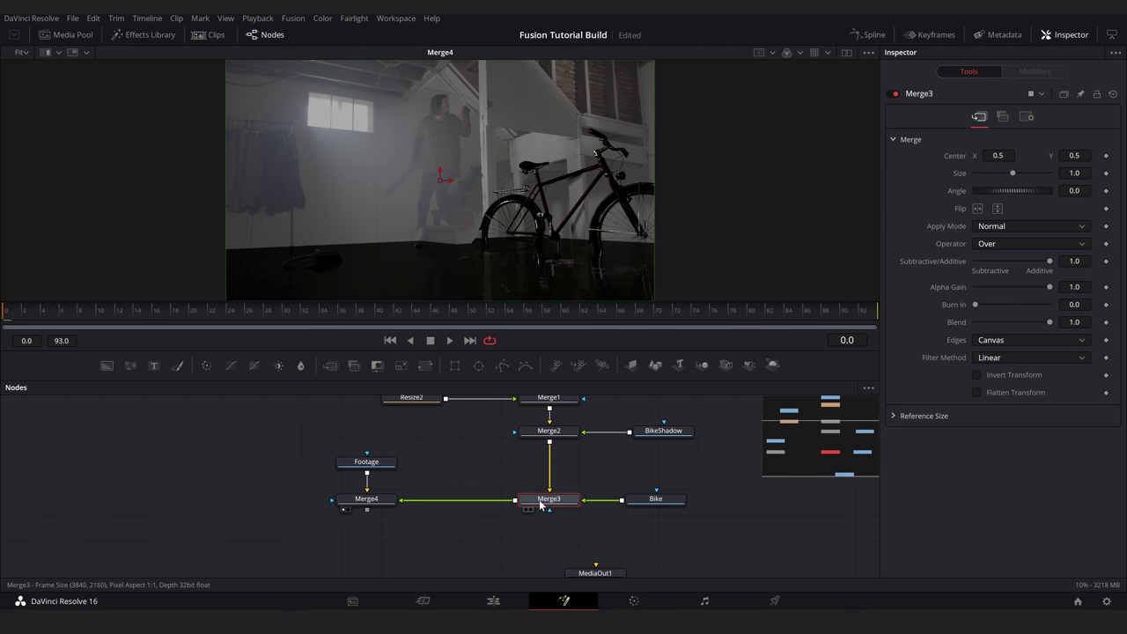
pyautogui.click(132, 34)
pyautogui.click(125, 173)
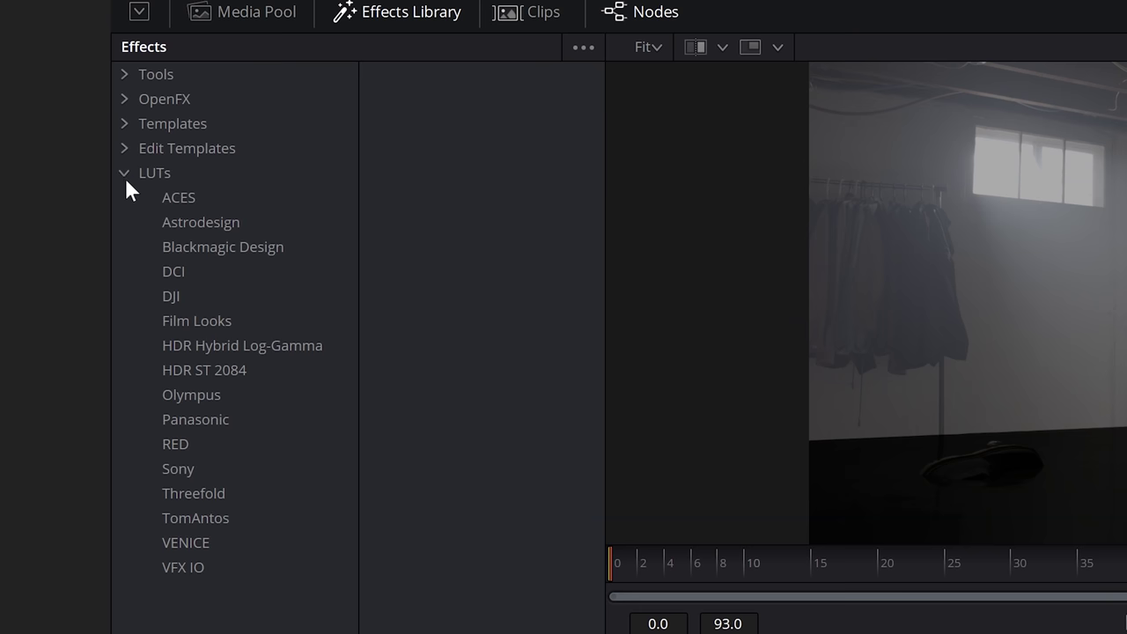
pyautogui.click(225, 567)
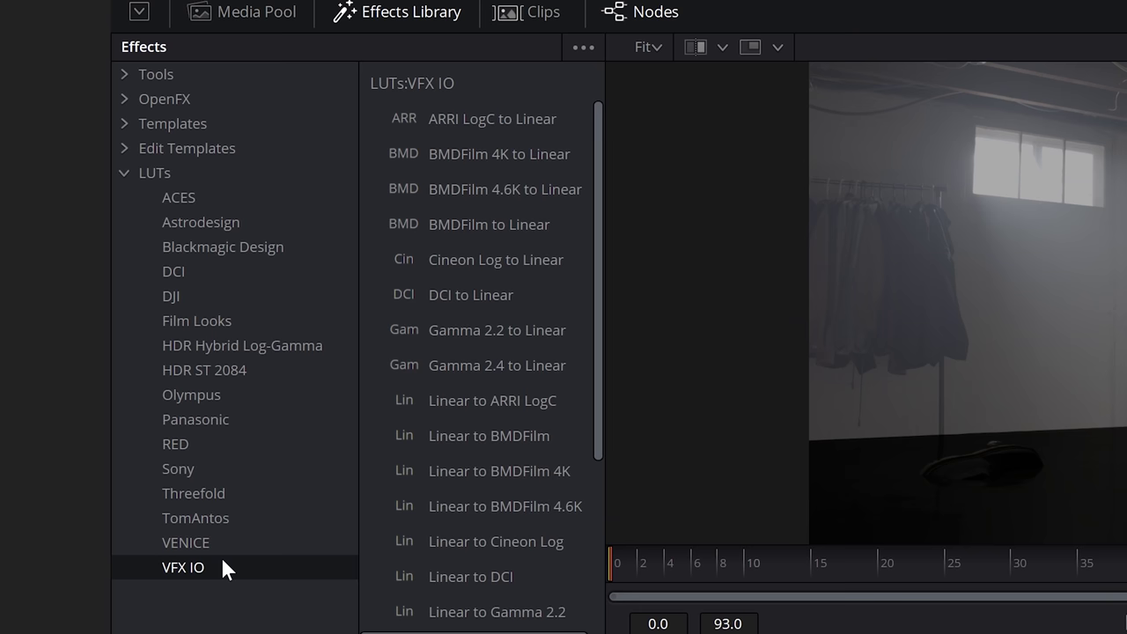
pyautogui.scroll(-6, 464, 540)
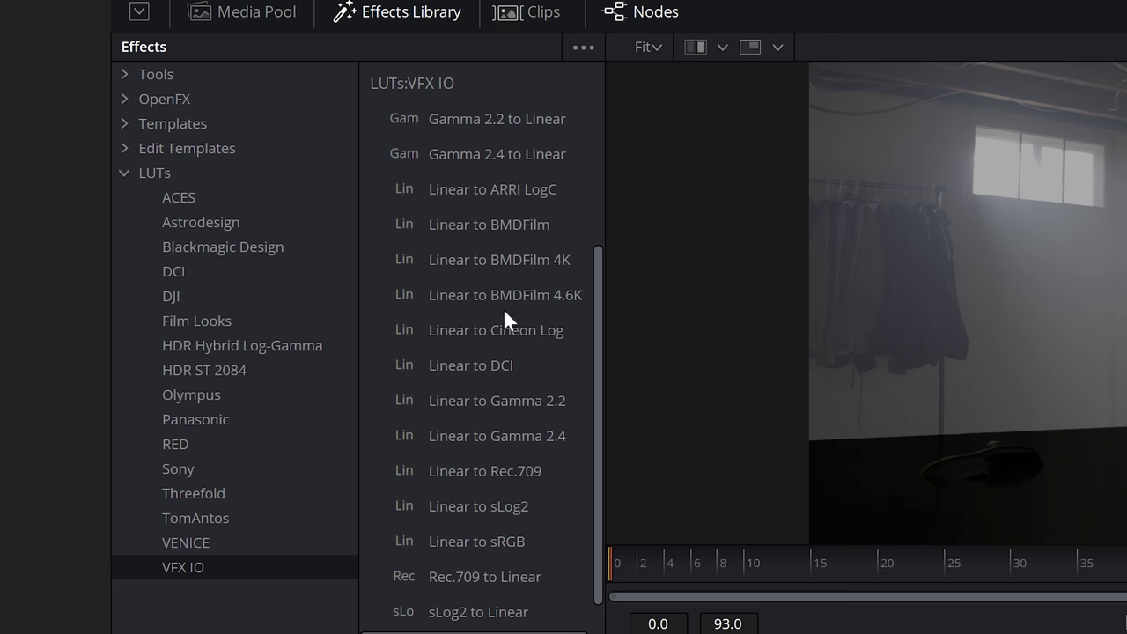
pyautogui.click(519, 290)
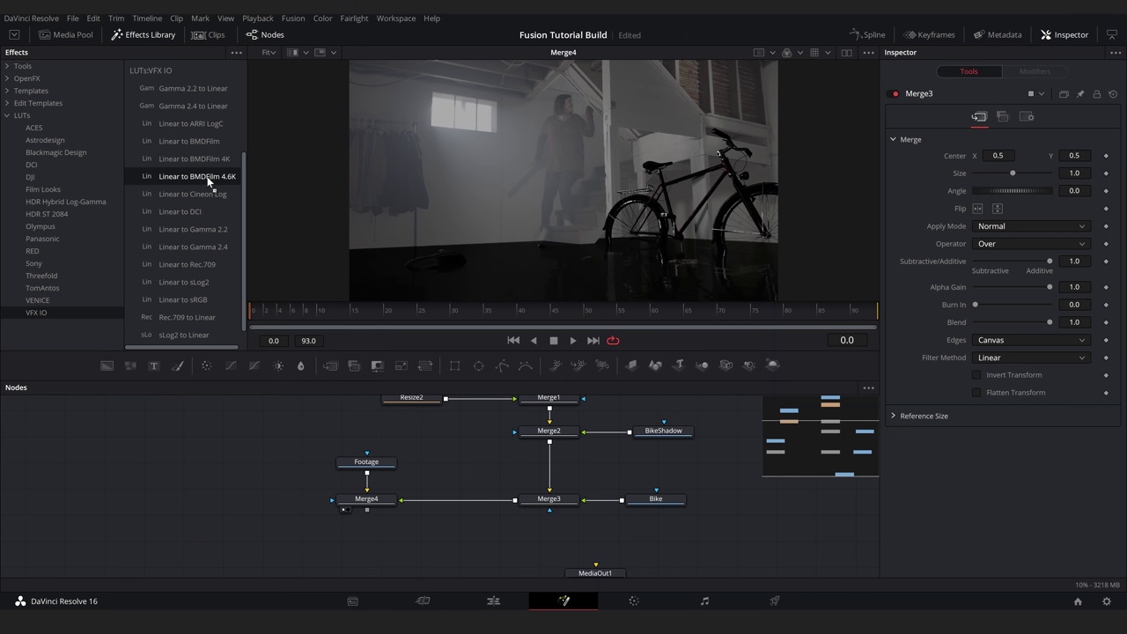
pyautogui.moveTo(481, 510); pyautogui.dragTo(546, 534)
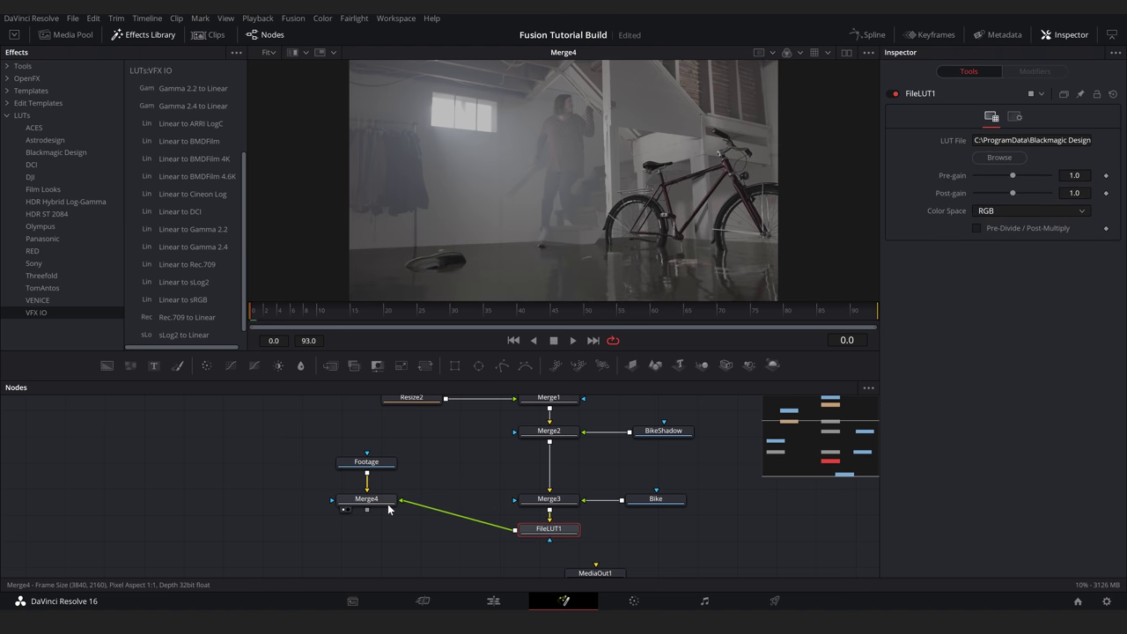
# Align Merge4 under FileLUT1, close the Effects Library, and select FileLUT1.
pyautogui.moveTo(390, 509); pyautogui.dragTo(390, 541)
pyautogui.click(390, 541)
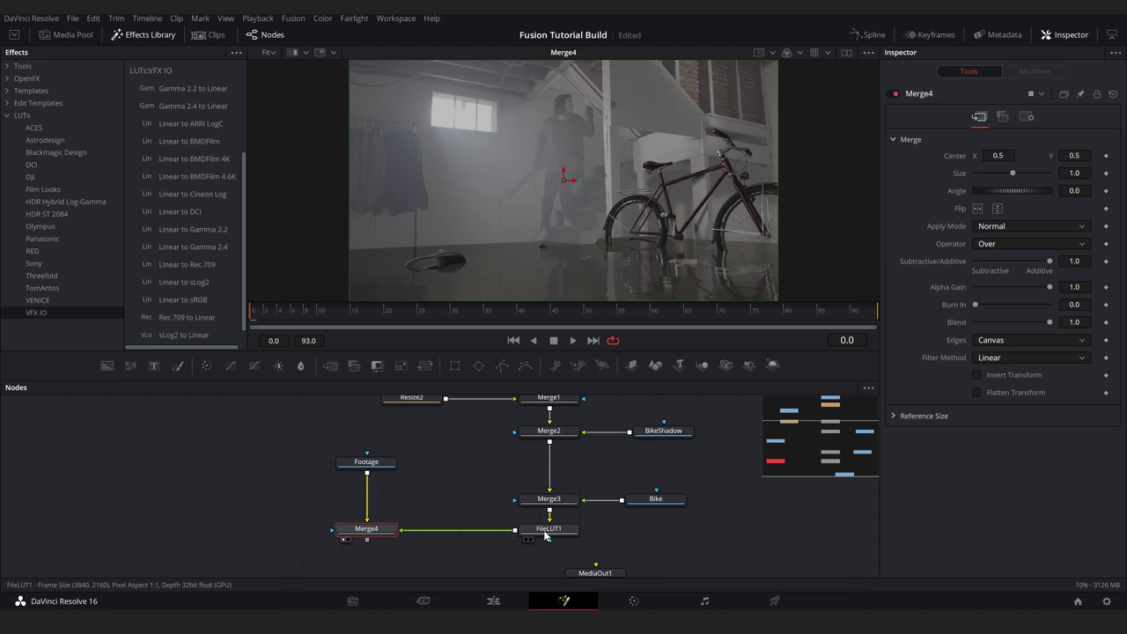
pyautogui.click(516, 465)
pyautogui.click(133, 36)
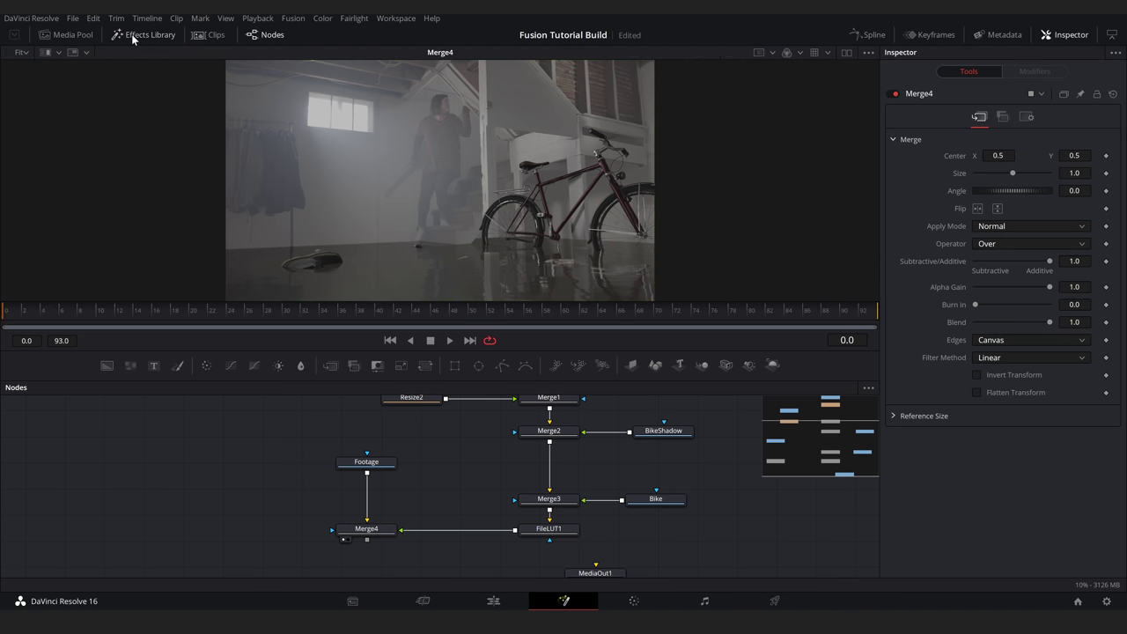
pyautogui.click(572, 531)
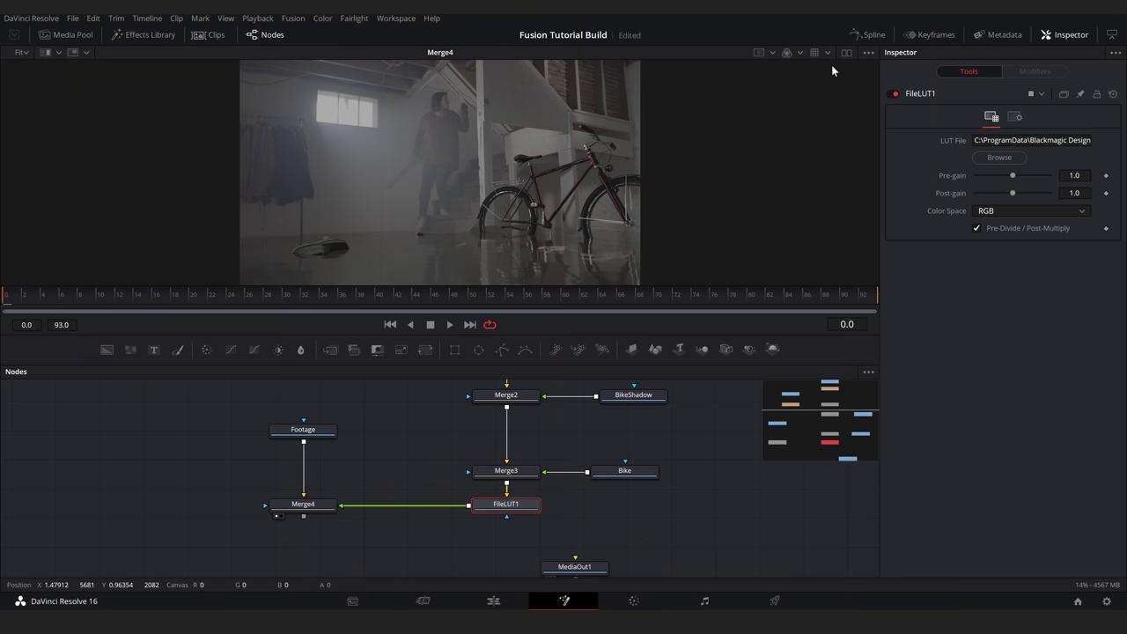
# Set the viewer LUT to BasementFloodLUT and check the graded composite.
pyautogui.click(829, 52)
pyautogui.moveTo(890, 309)
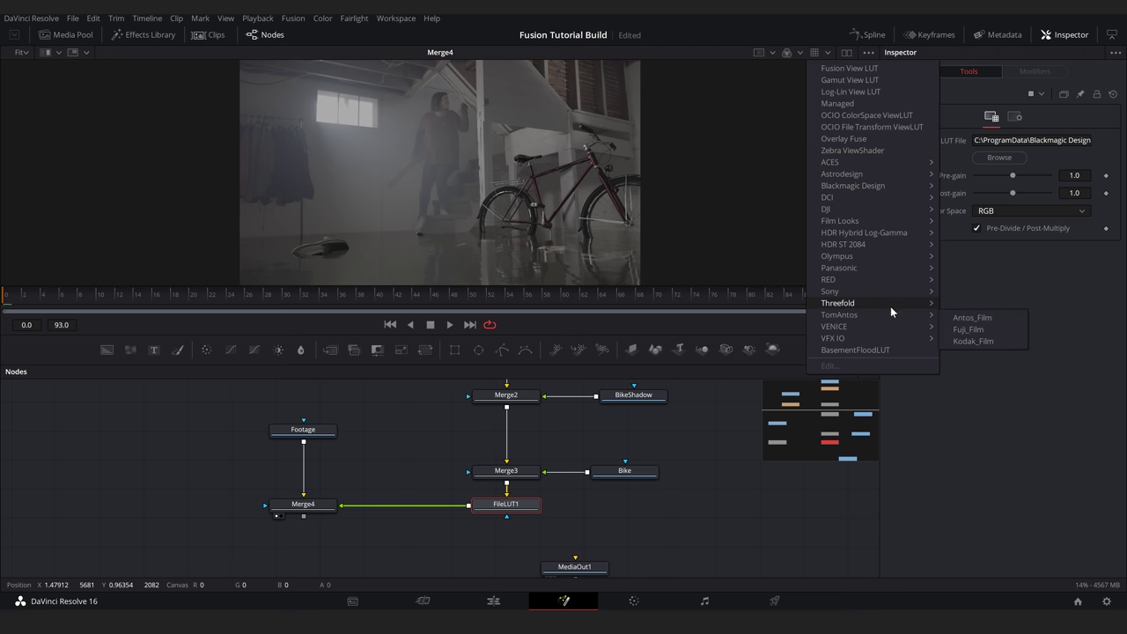
pyautogui.click(994, 307)
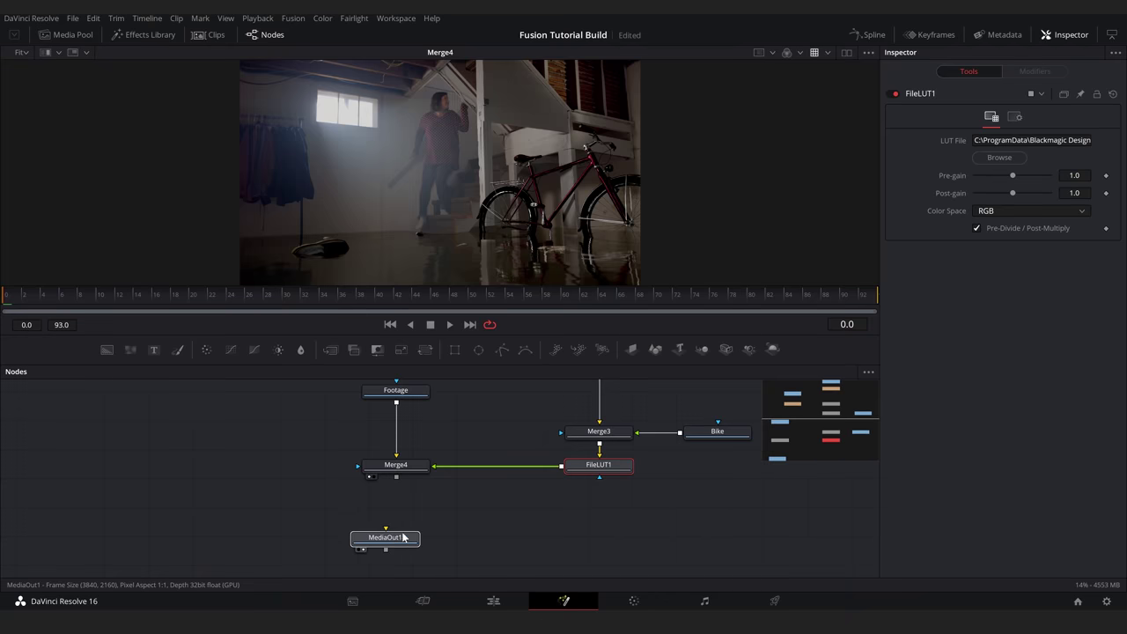
pyautogui.moveTo(396, 476); pyautogui.dragTo(401, 535)
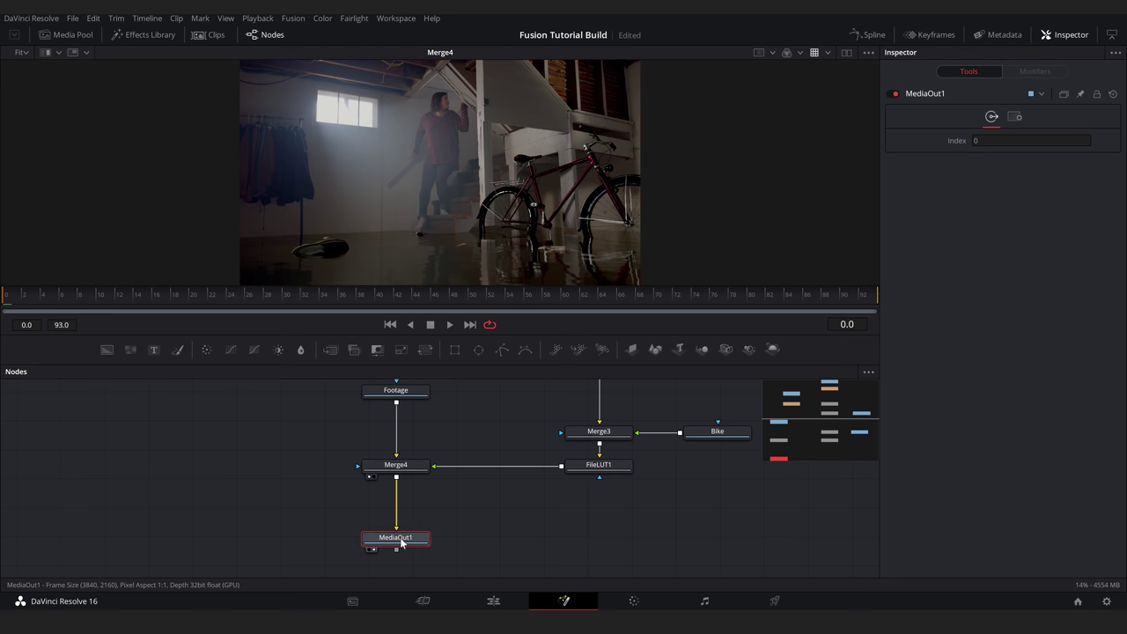
pyautogui.click(493, 602)
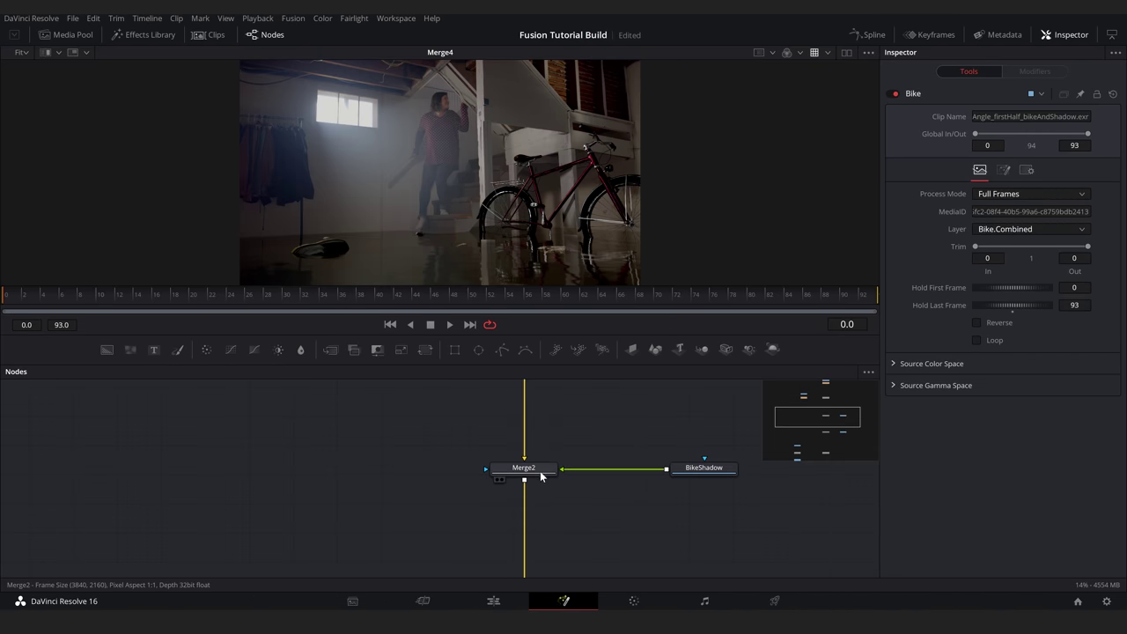
# Bypass Merge2 and insert a Matte Control between Resize1 and Merge1.
pyautogui.click(541, 476)
pyautogui.hotkey('ctrl', 'p')
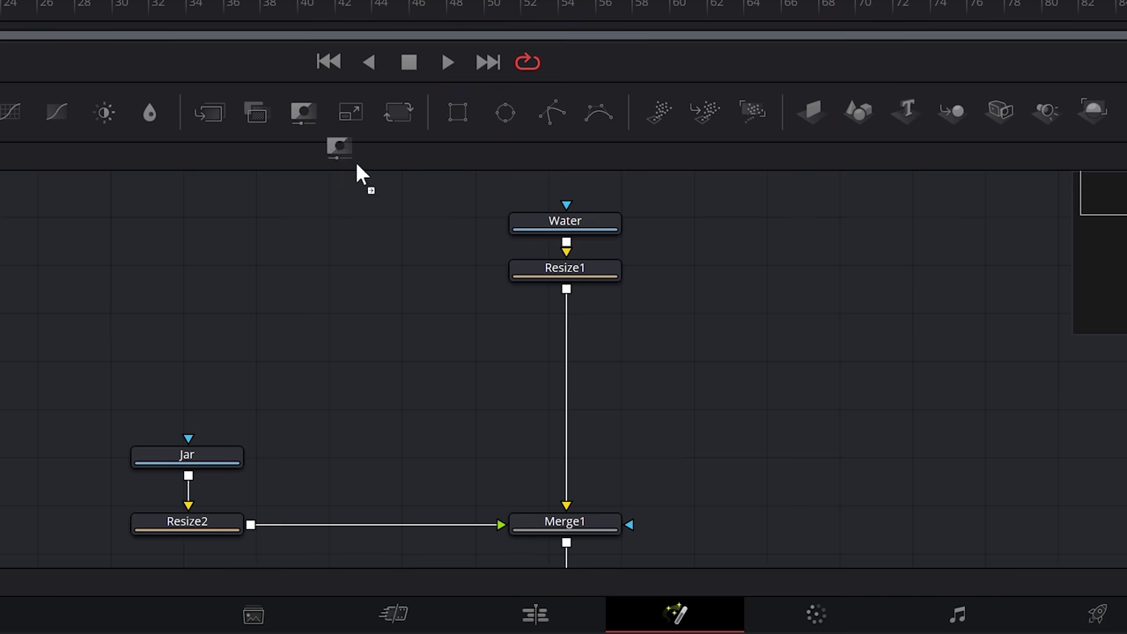
pyautogui.moveTo(356, 167); pyautogui.dragTo(596, 396)
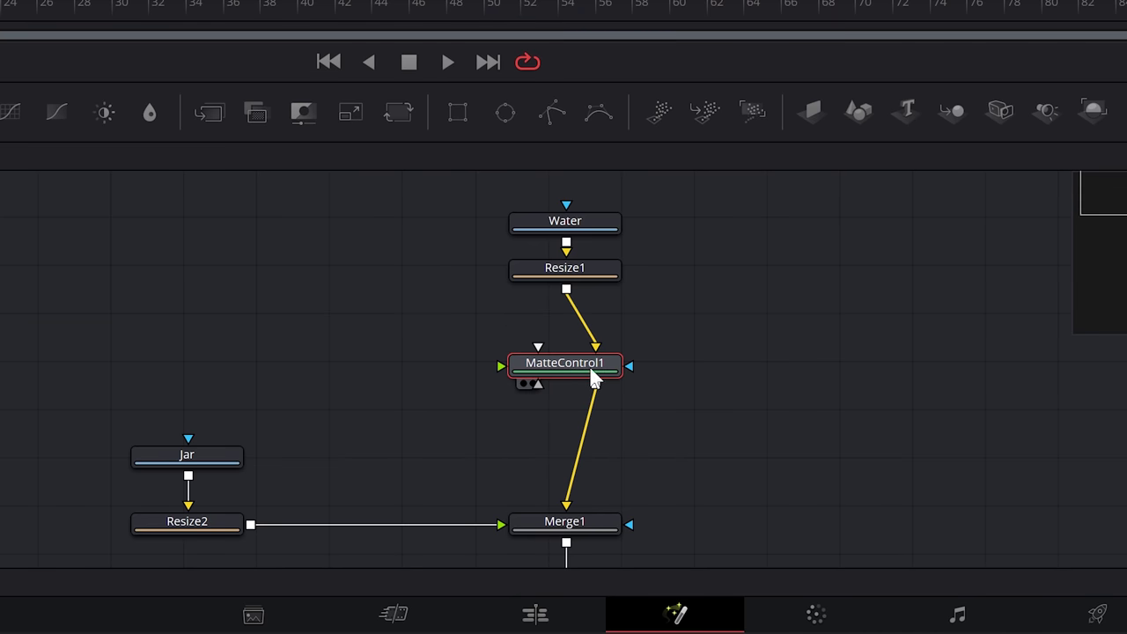
# Create Polygon1 and wire it into MatteControl1's garbage matte input.
pyautogui.moveTo(554, 109); pyautogui.dragTo(760, 392)
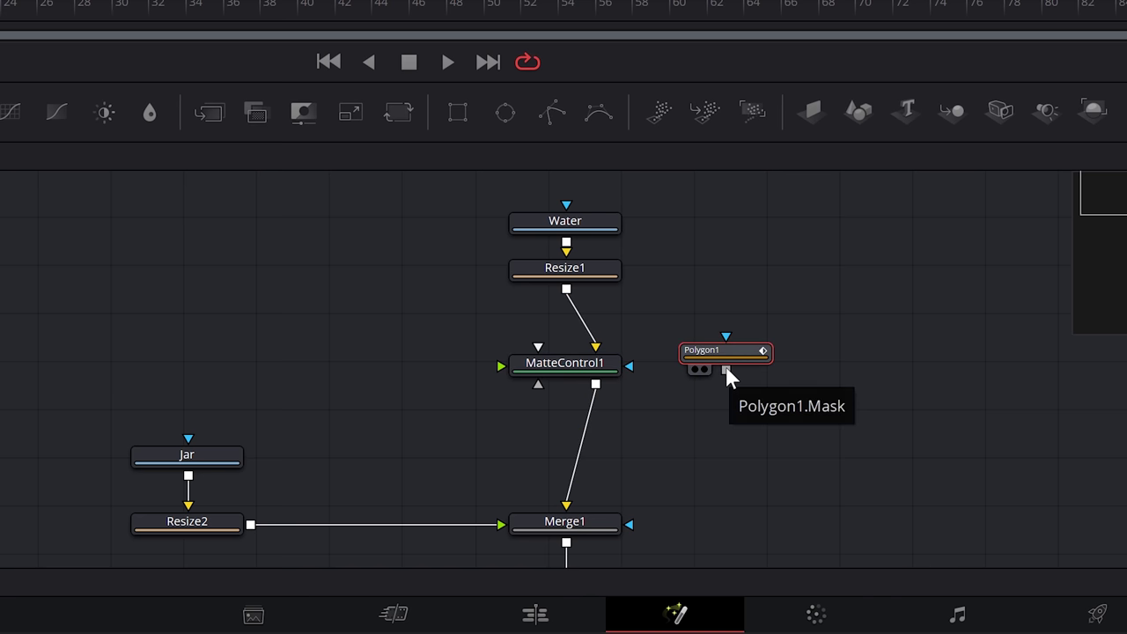
pyautogui.moveTo(645, 367); pyautogui.dragTo(599, 370)
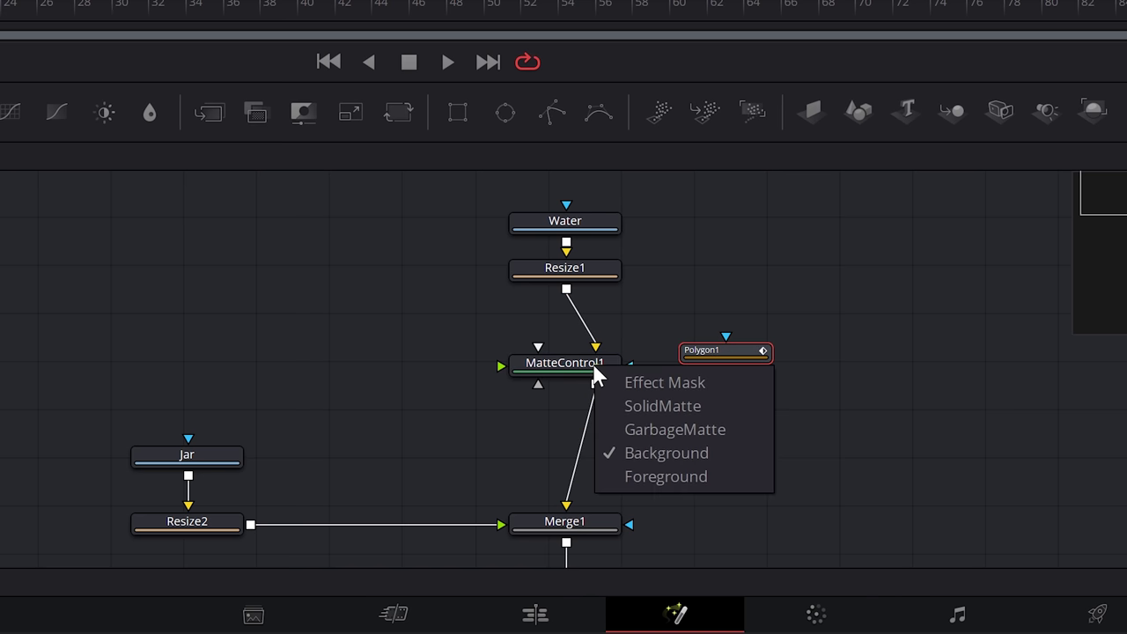
pyautogui.click(731, 428)
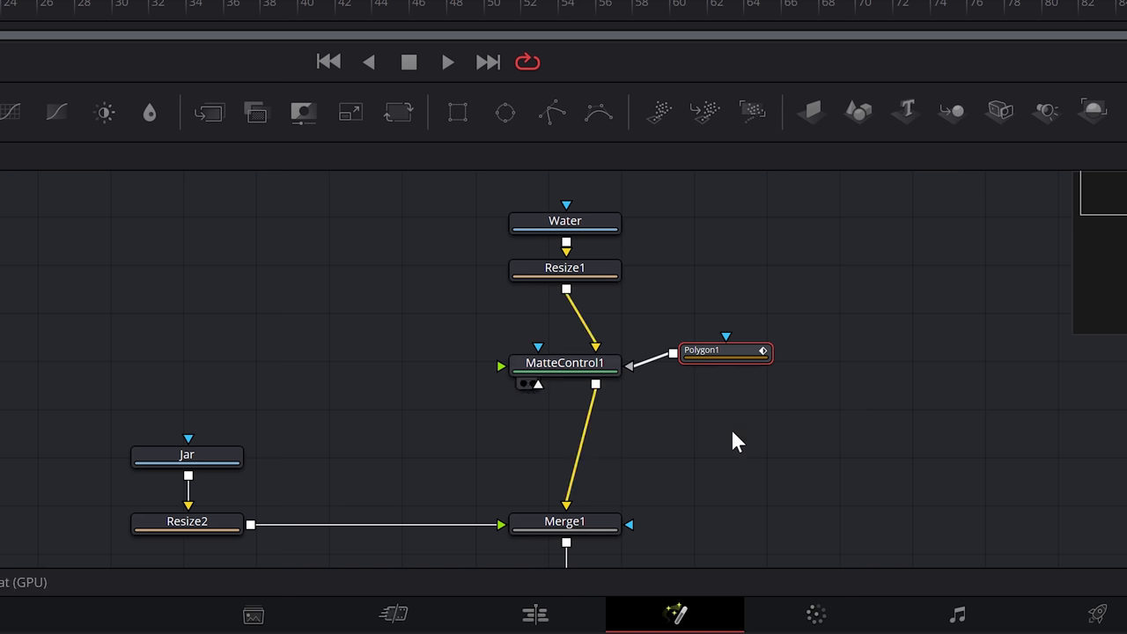
# Draw and close Polygon1 around the area between the bike's wheels, straightening its bottom edge.
pyautogui.scroll(5, 536, 264)
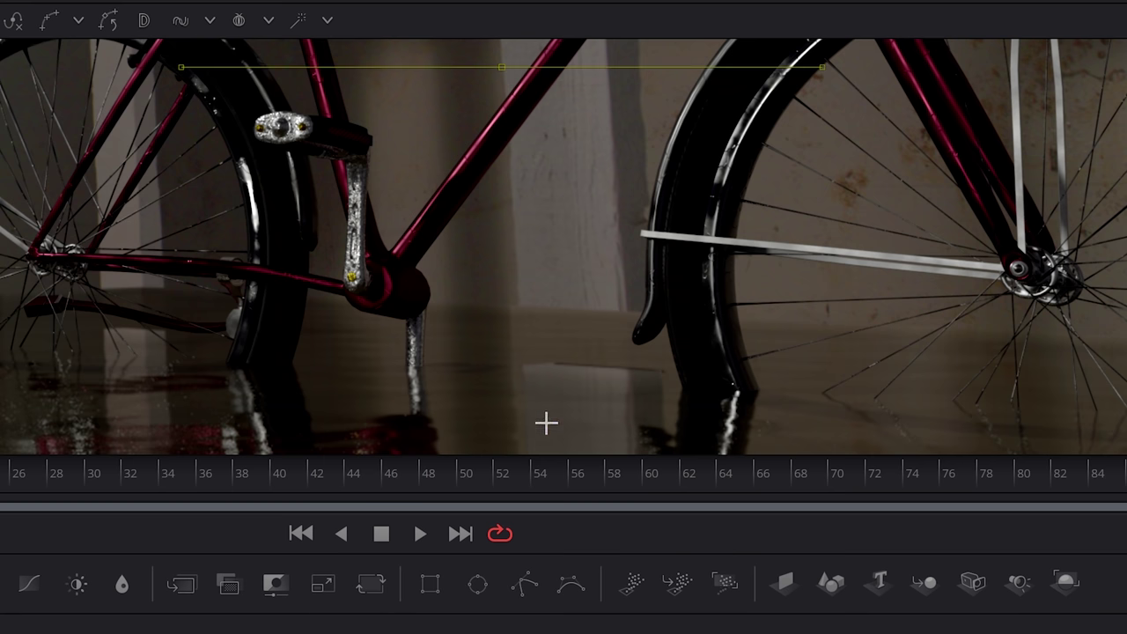
pyautogui.click(525, 366)
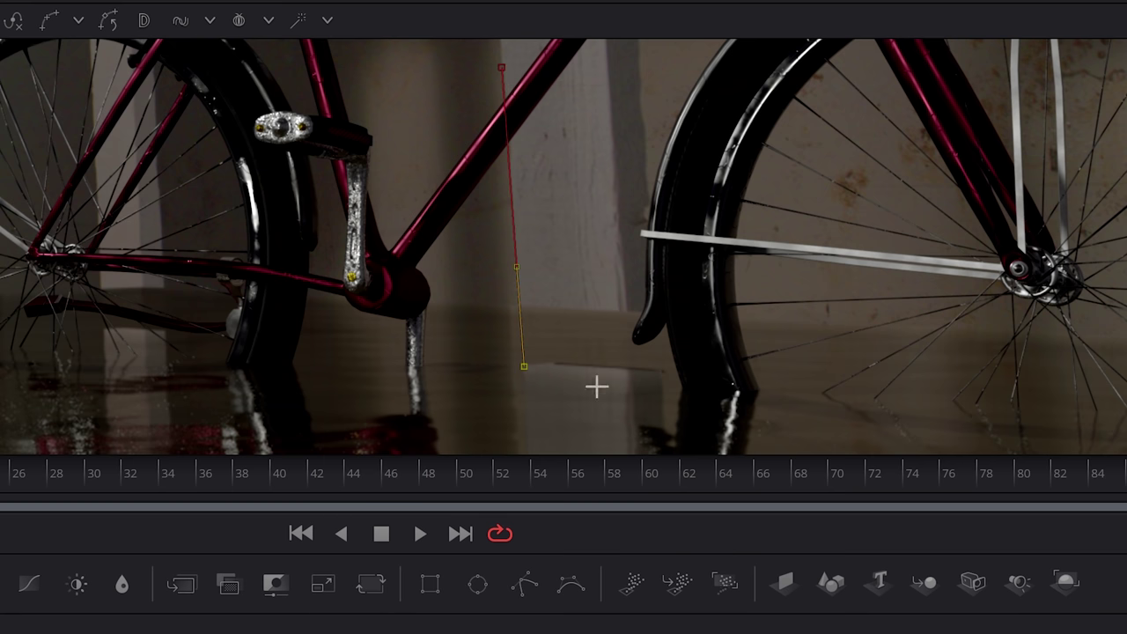
pyautogui.click(507, 69)
pyautogui.scroll(5, 593, 378)
pyautogui.moveTo(683, 388); pyautogui.dragTo(692, 357)
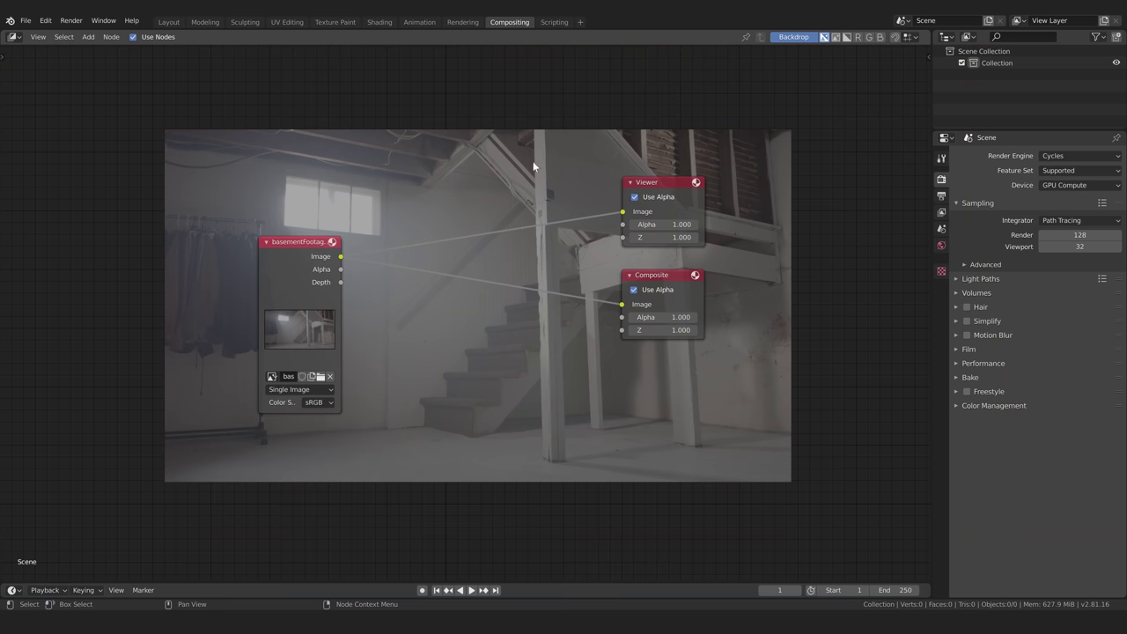
# Add a Masking workspace in Blender.
pyautogui.click(580, 21)
pyautogui.moveTo(605, 80)
pyautogui.click(673, 88)
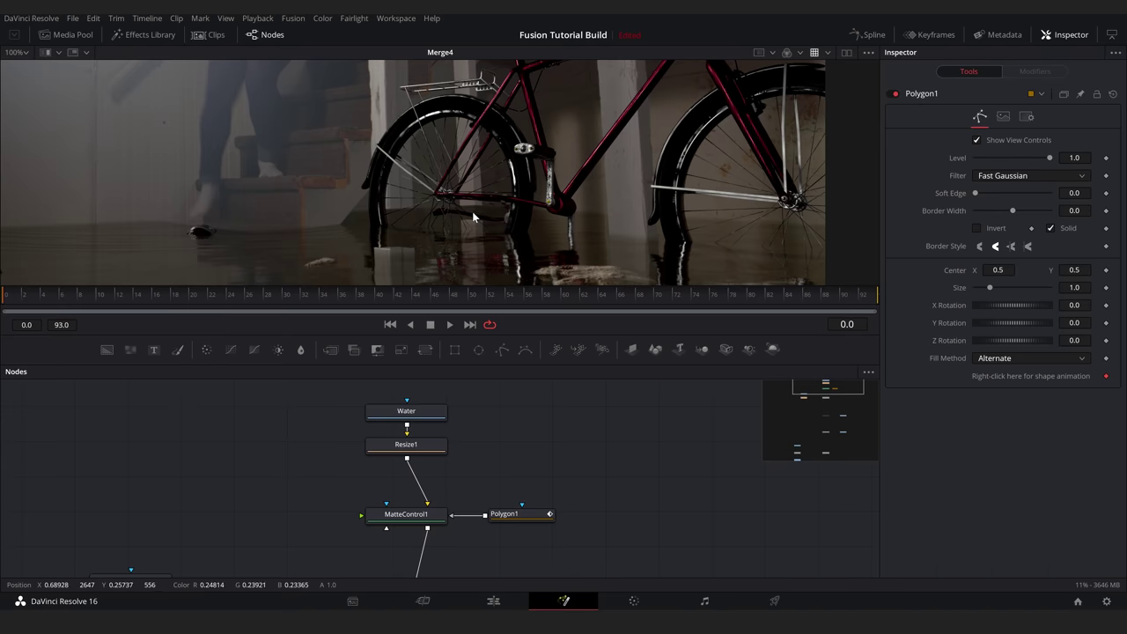
# Add a Polygon2 node feeding Polygon1 and draw its shape near the rear wheel.
pyautogui.scroll(5, 472, 211)
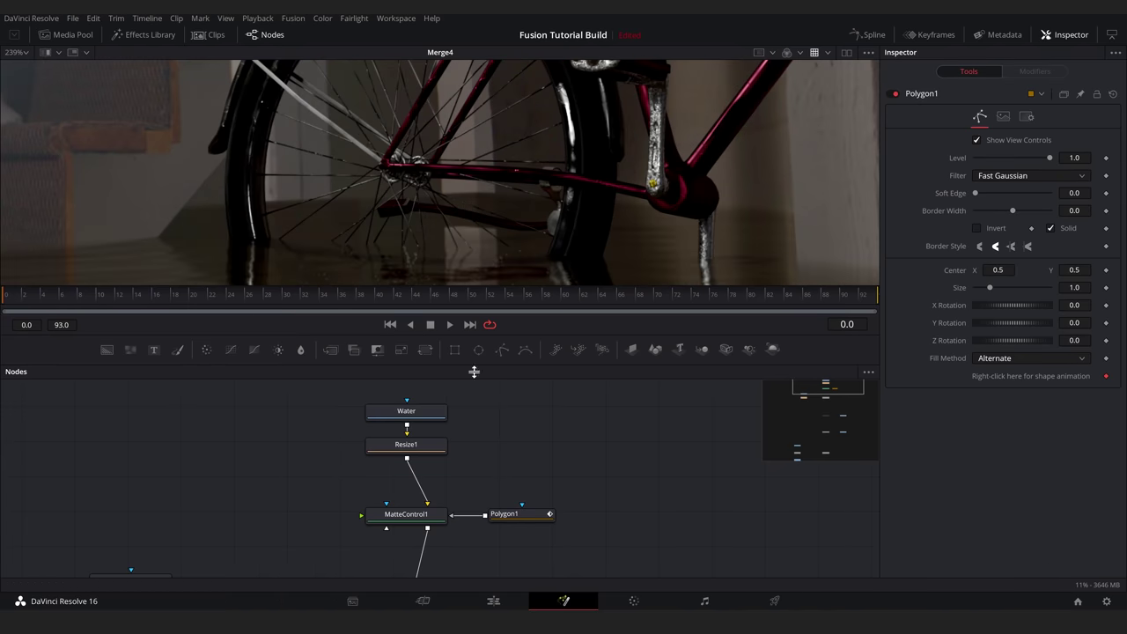
pyautogui.moveTo(526, 501); pyautogui.dragTo(526, 503)
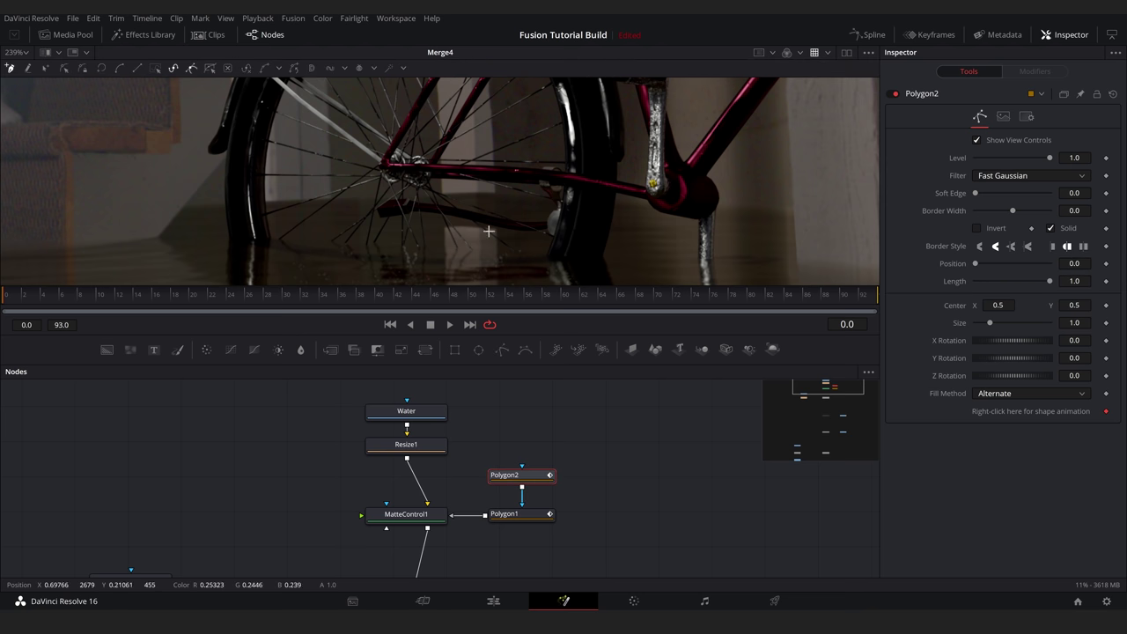
pyautogui.scroll(1, 447, 113)
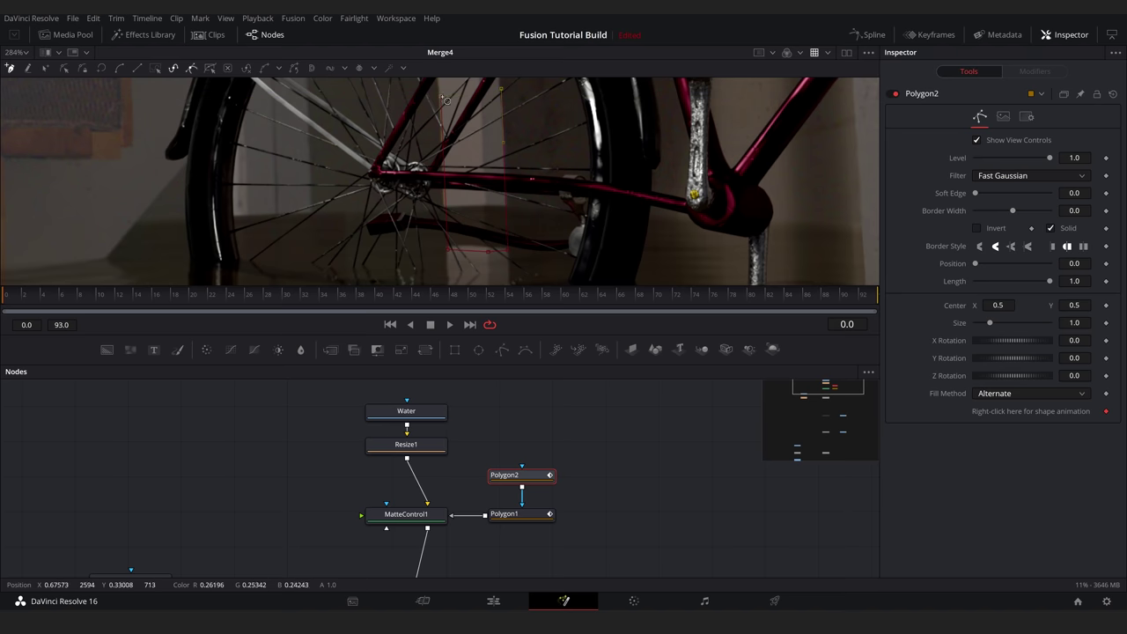
pyautogui.scroll(1, 677, 131)
pyautogui.scroll(1, 532, 183)
pyautogui.click(522, 183)
pyautogui.click(810, 188)
pyautogui.scroll(-5, 803, 214)
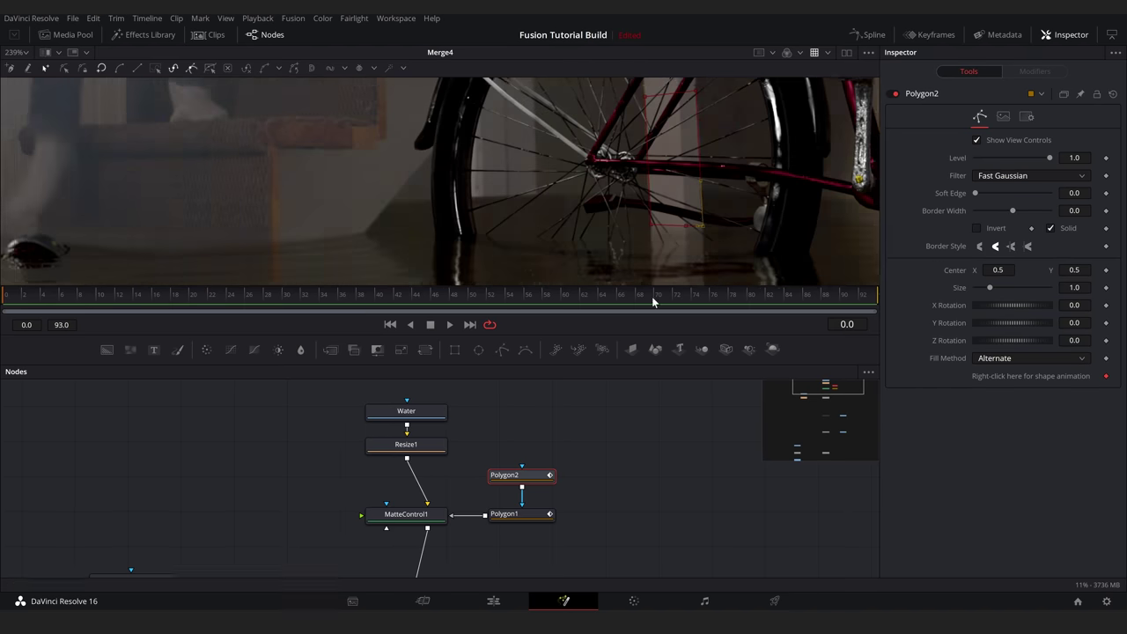
# Slightly soften Polygon1's edge and set Polygon2's Soft Edge to 0.0023.
pyautogui.click(532, 514)
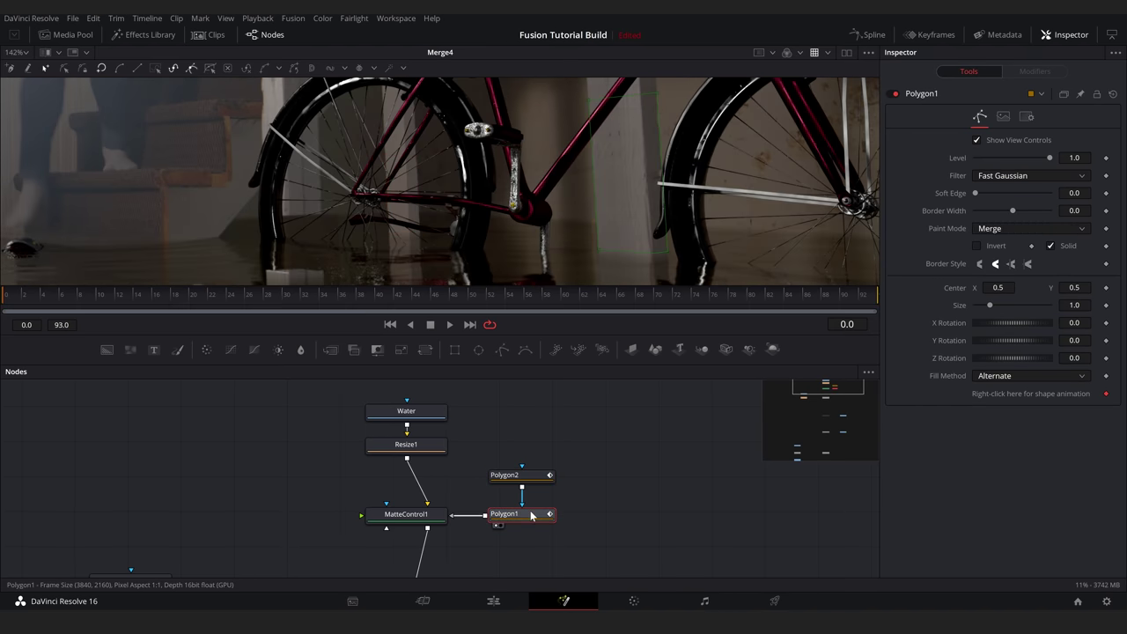
pyautogui.press('1')
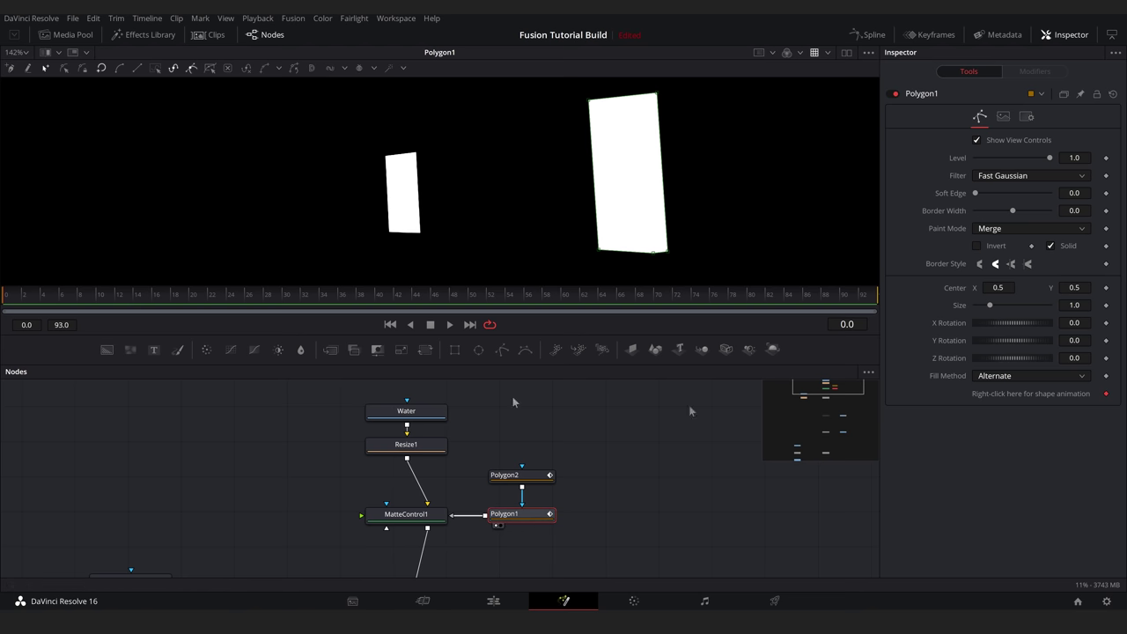
pyautogui.moveTo(975, 192); pyautogui.dragTo(976, 193)
pyautogui.click(511, 475)
pyautogui.scroll(-5, 443, 541)
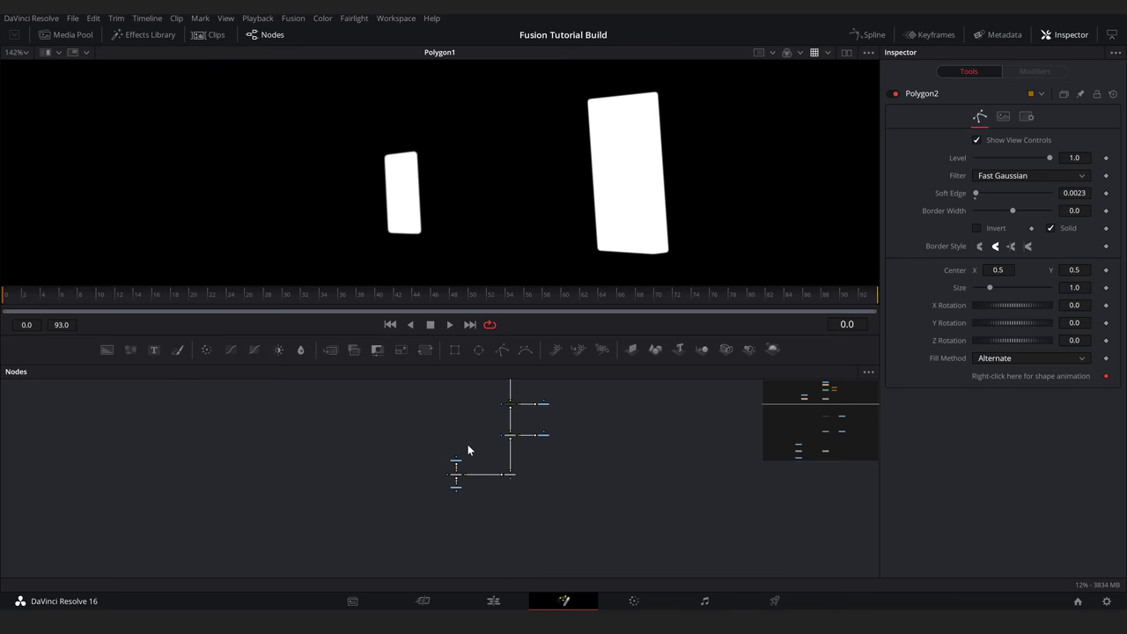
pyautogui.click(443, 541)
# Add MatteControl2 beside Merge4 with Footage connected to its background.
pyautogui.press('1')
pyautogui.click(462, 397)
pyautogui.scroll(1, 465, 414)
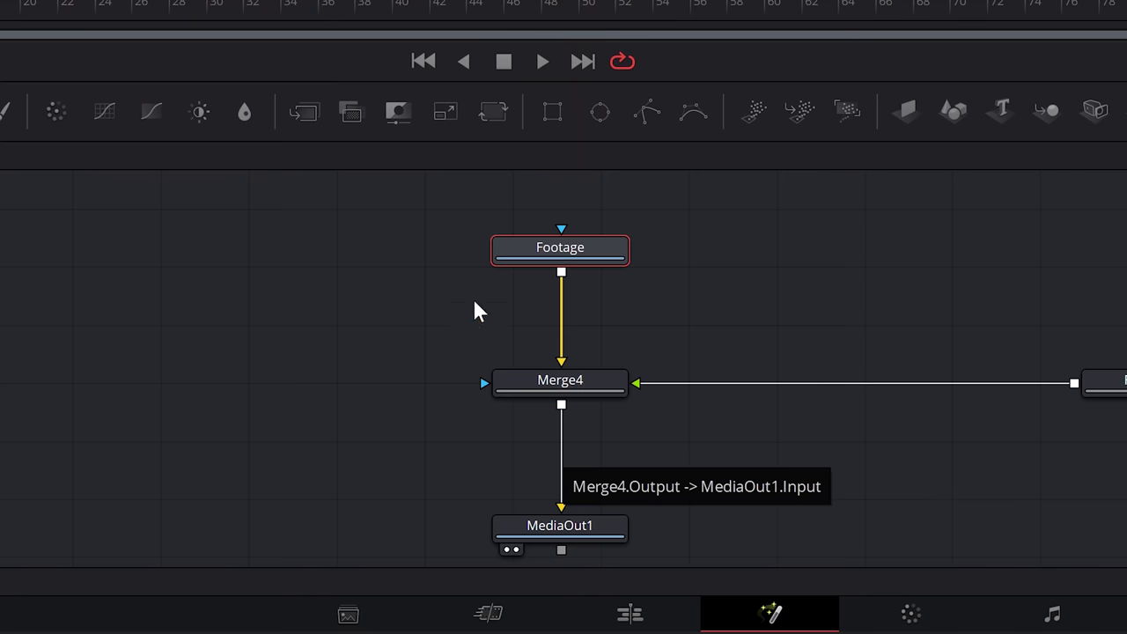
pyautogui.moveTo(372, 347); pyautogui.dragTo(381, 504)
pyautogui.moveTo(408, 425); pyautogui.dragTo(371, 381)
pyautogui.moveTo(561, 272); pyautogui.dragTo(395, 380)
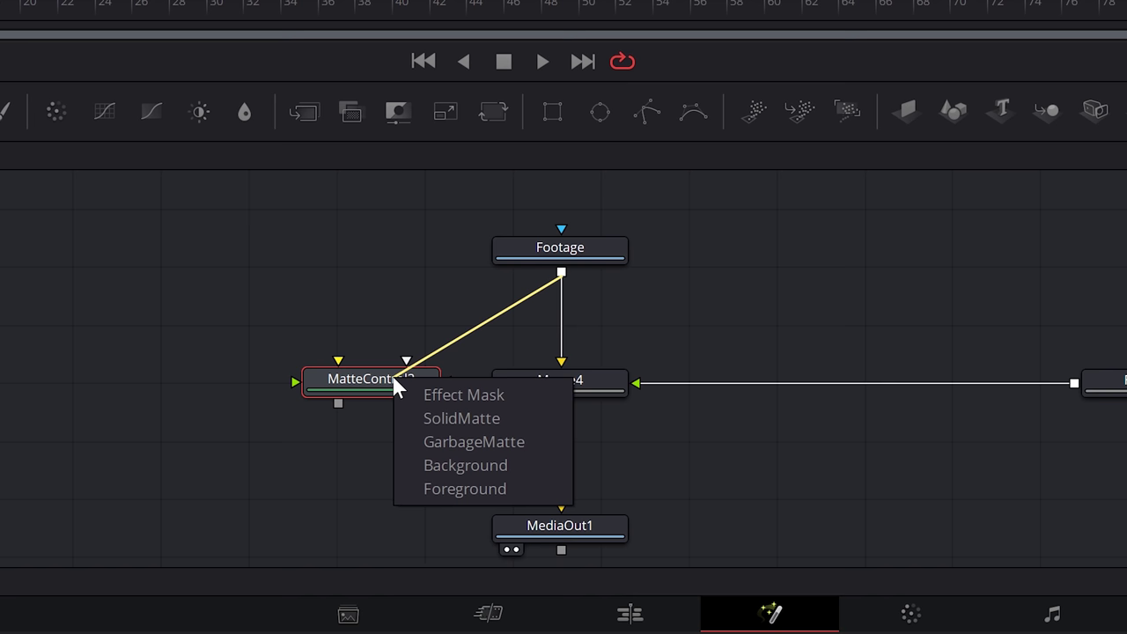
pyautogui.click(501, 466)
# Connect a new Polygon3 as MatteControl2's garbage matte and invert it.
pyautogui.moveTo(647, 121); pyautogui.dragTo(201, 422)
pyautogui.moveTo(165, 399); pyautogui.dragTo(410, 389)
pyautogui.click(522, 447)
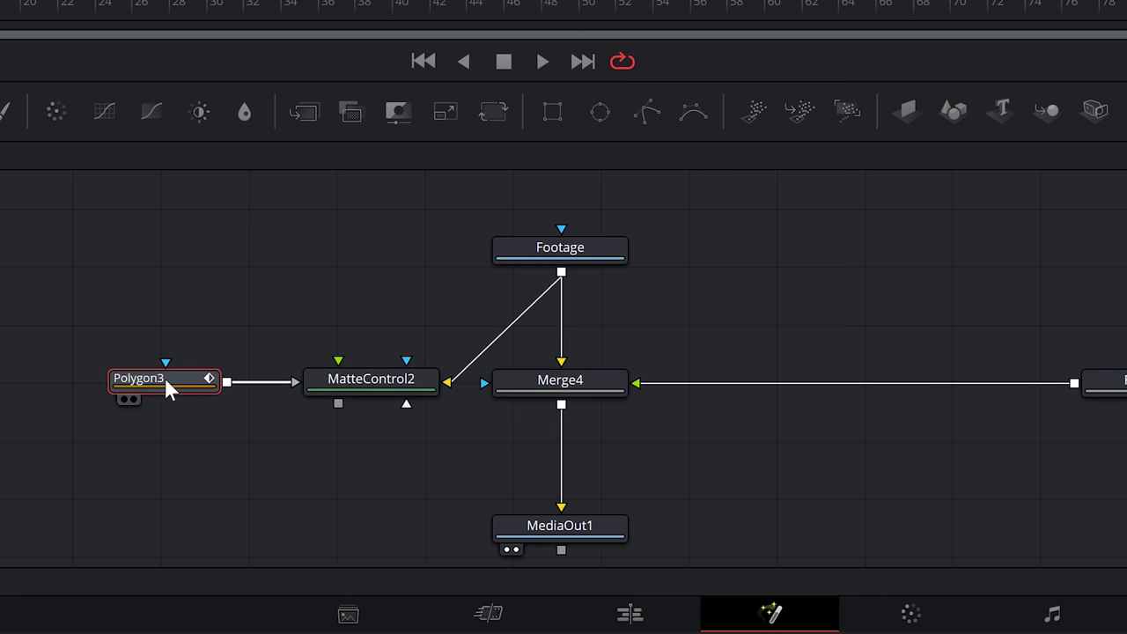
pyautogui.scroll(-3, 516, 176)
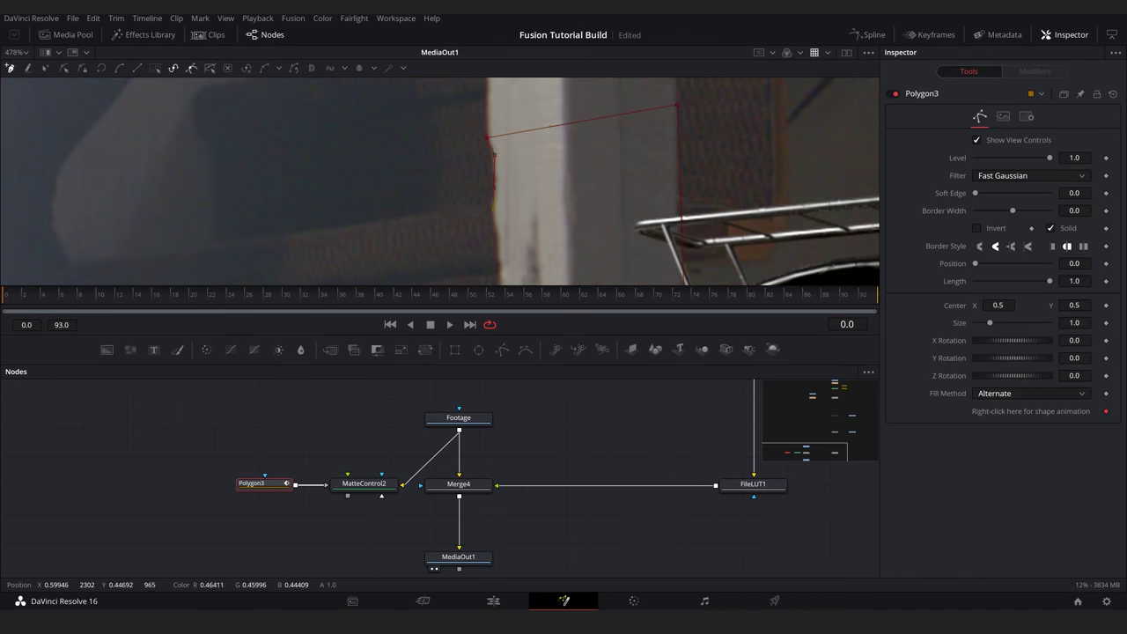
pyautogui.click(378, 490)
pyautogui.press('1')
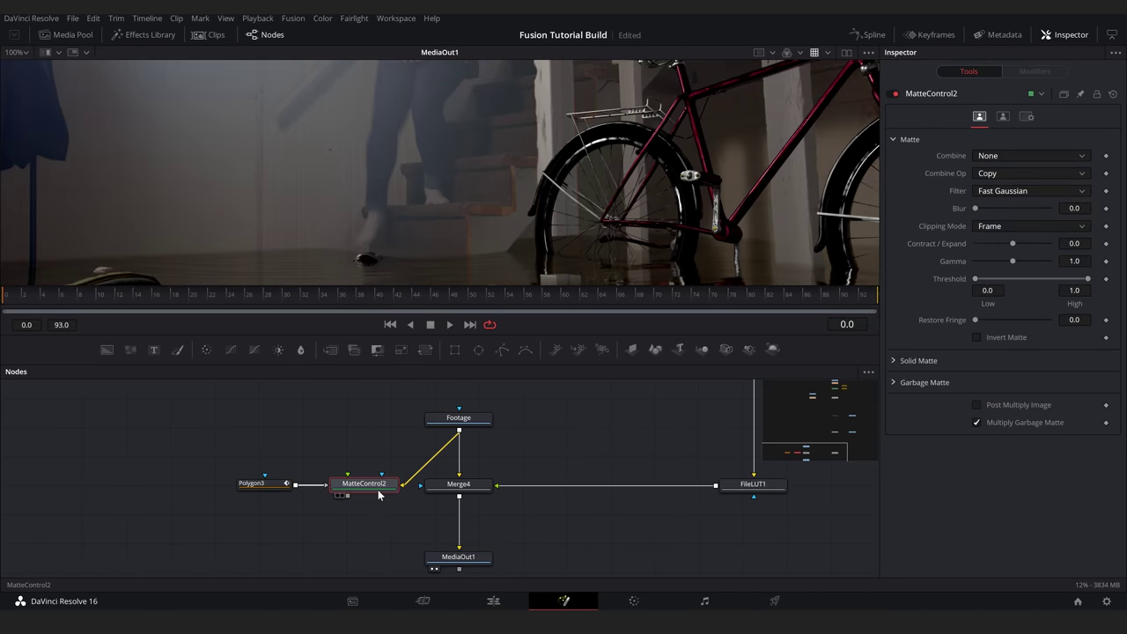
pyautogui.scroll(-2, 574, 207)
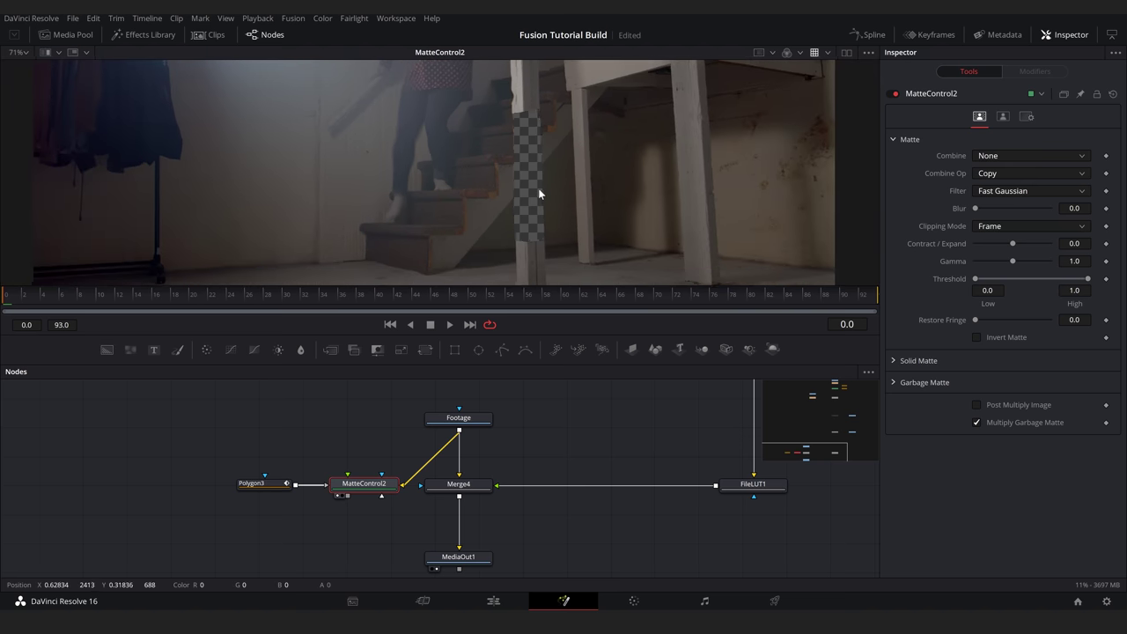
pyautogui.click(897, 383)
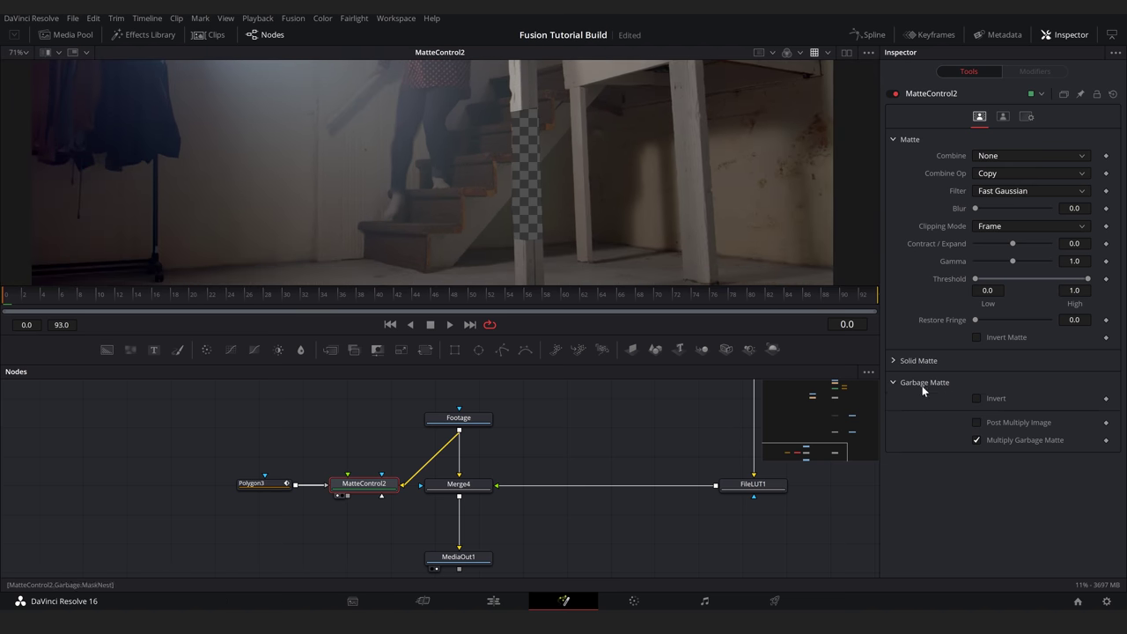
pyautogui.click(976, 399)
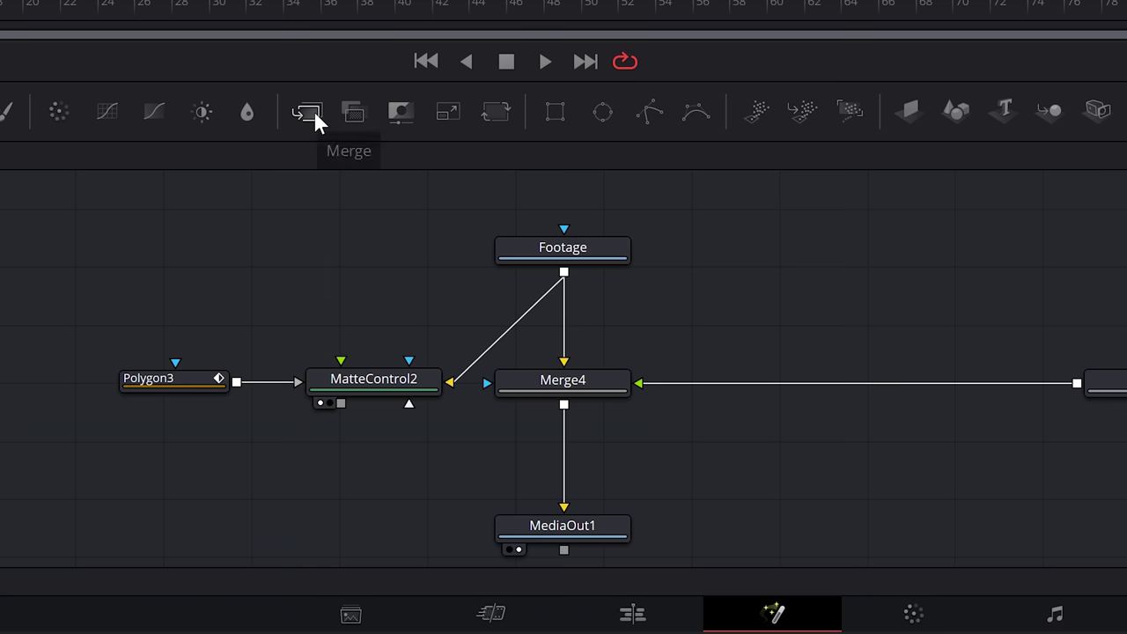
# Insert Merge5 between Merge4 and MediaOut1 with MatteControl2 as its foreground, viewing MediaOut1.
pyautogui.moveTo(316, 114); pyautogui.dragTo(567, 465)
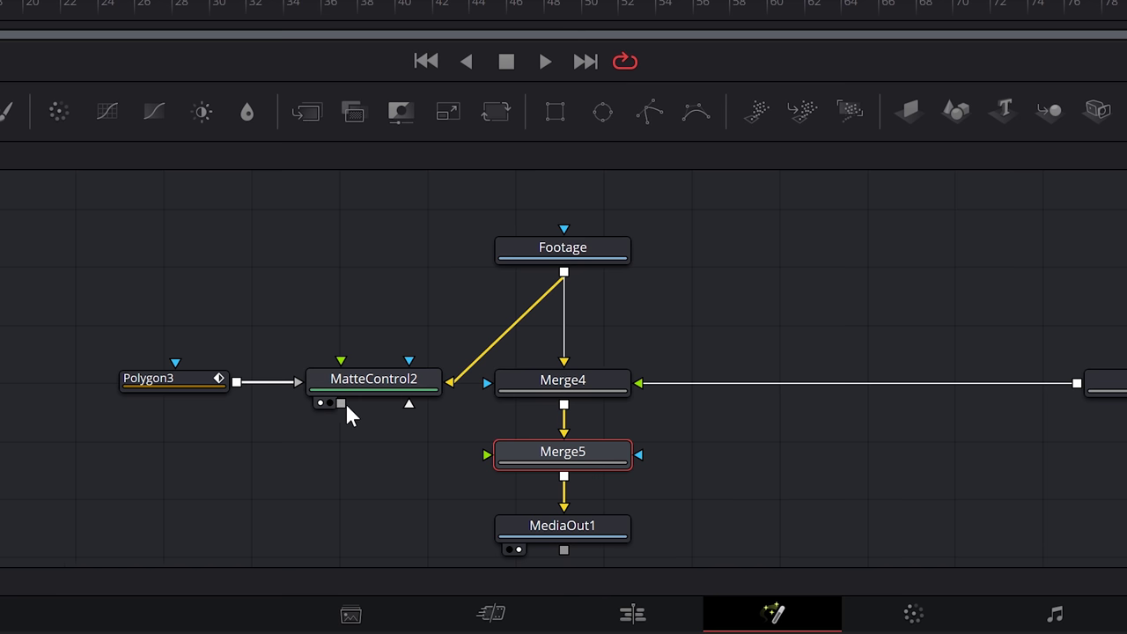
pyautogui.moveTo(341, 404); pyautogui.dragTo(486, 452)
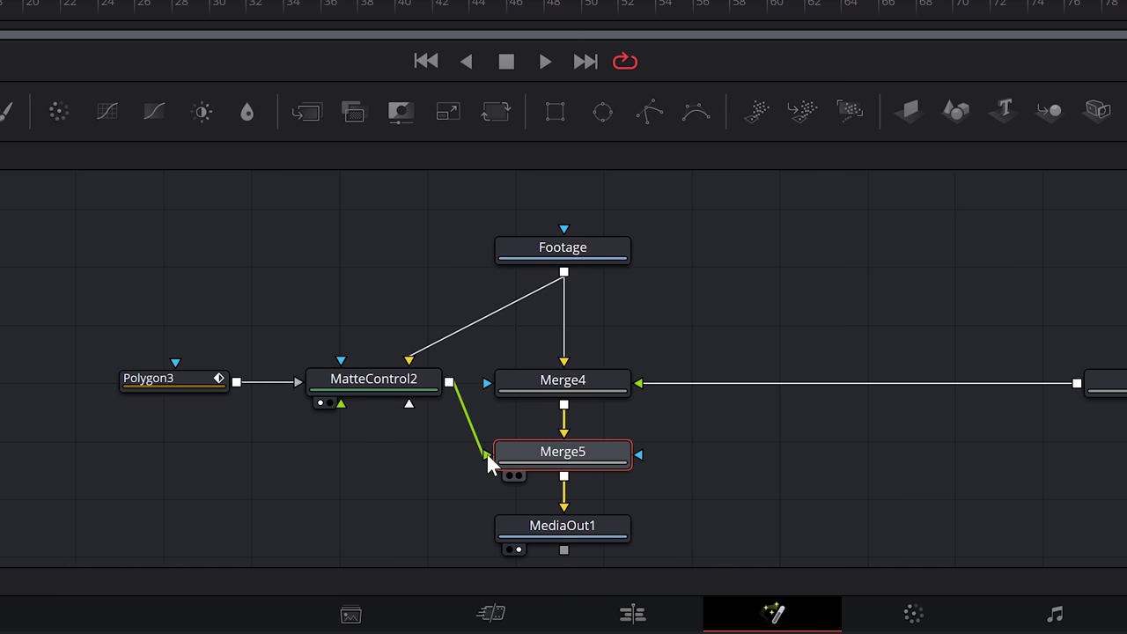
pyautogui.click(535, 524)
pyautogui.press('1')
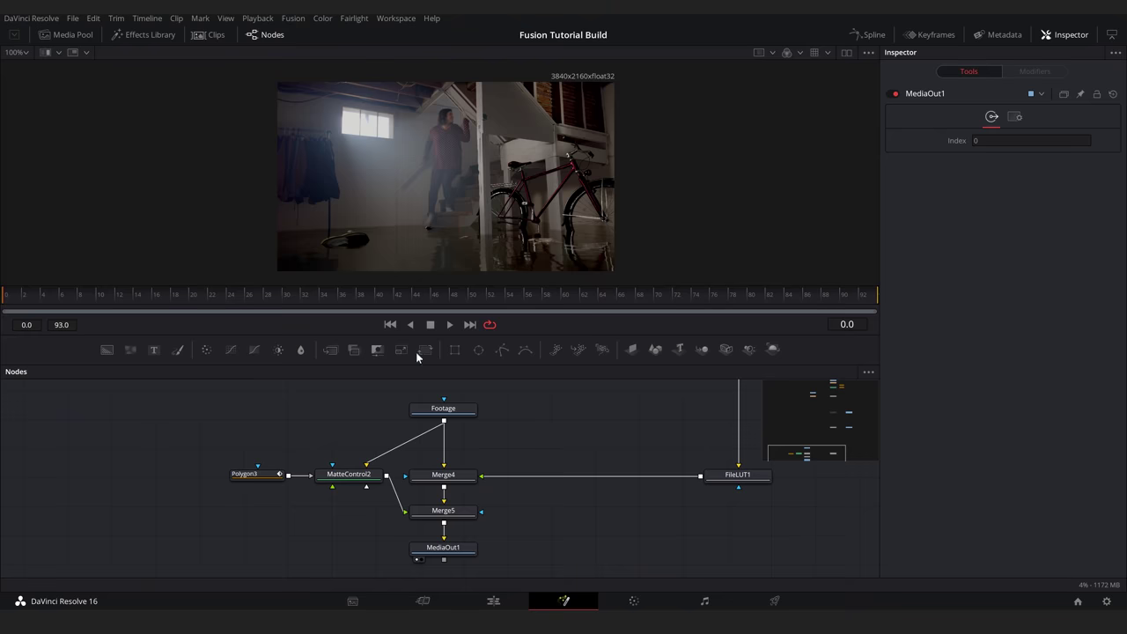
# Turn on the viewer's colour inspector readout to show pixel values.
pyautogui.click(85, 53)
pyautogui.click(131, 129)
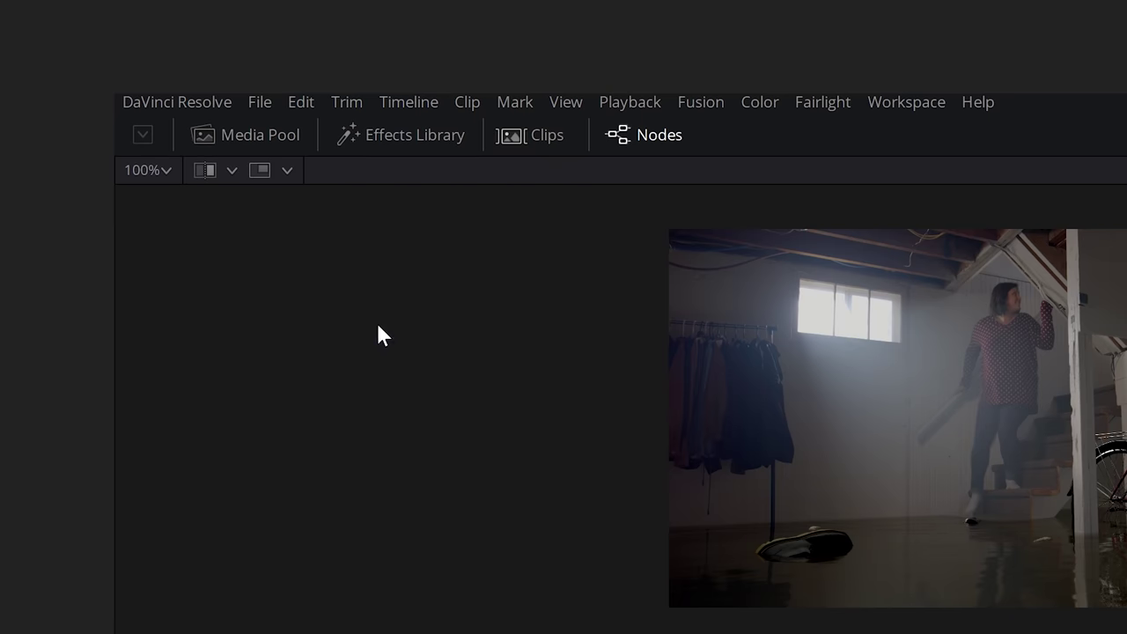
pyautogui.click(260, 169)
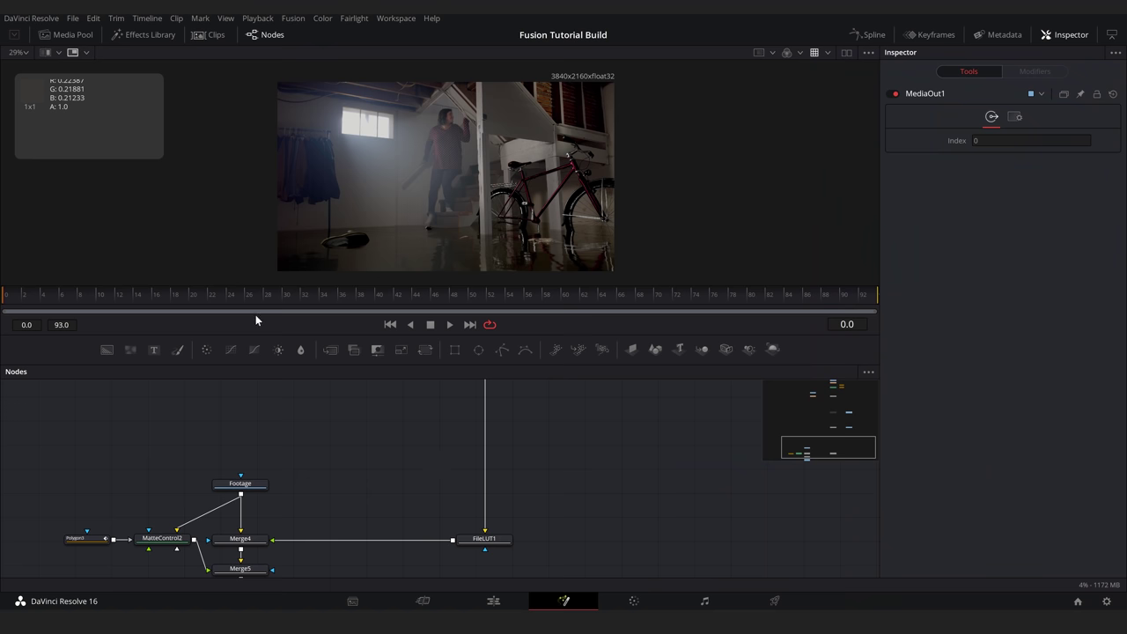
# Insert ColorCorrector1 before FileLUT1 and disable its Pre-Divide/Post-Multiply option.
pyautogui.moveTo(208, 350); pyautogui.dragTo(503, 496)
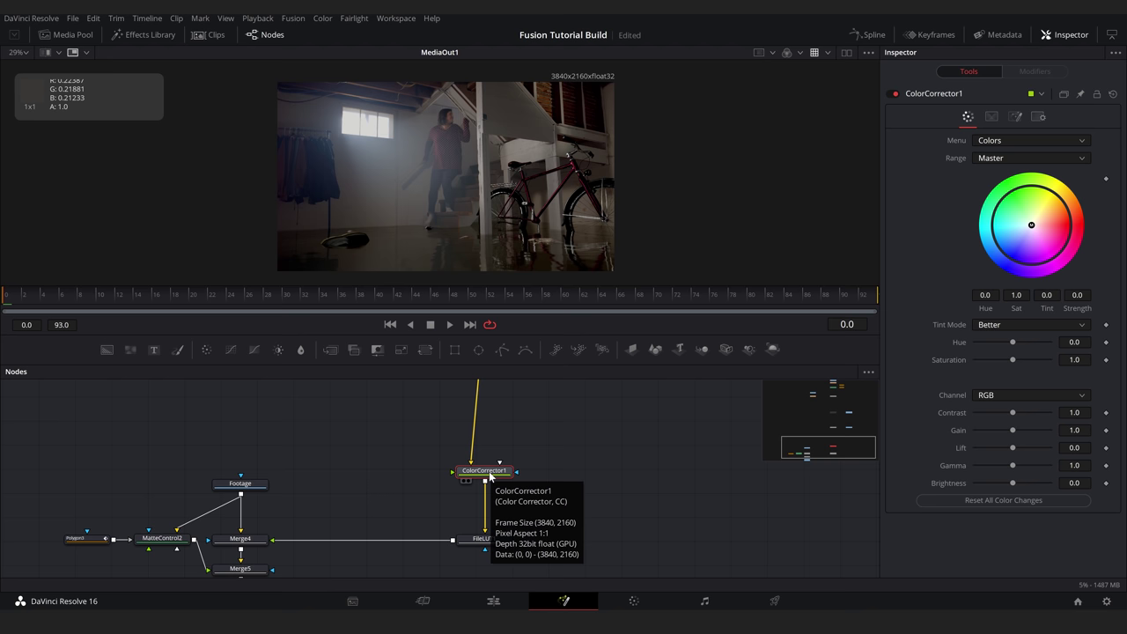
pyautogui.scroll(6, 288, 199)
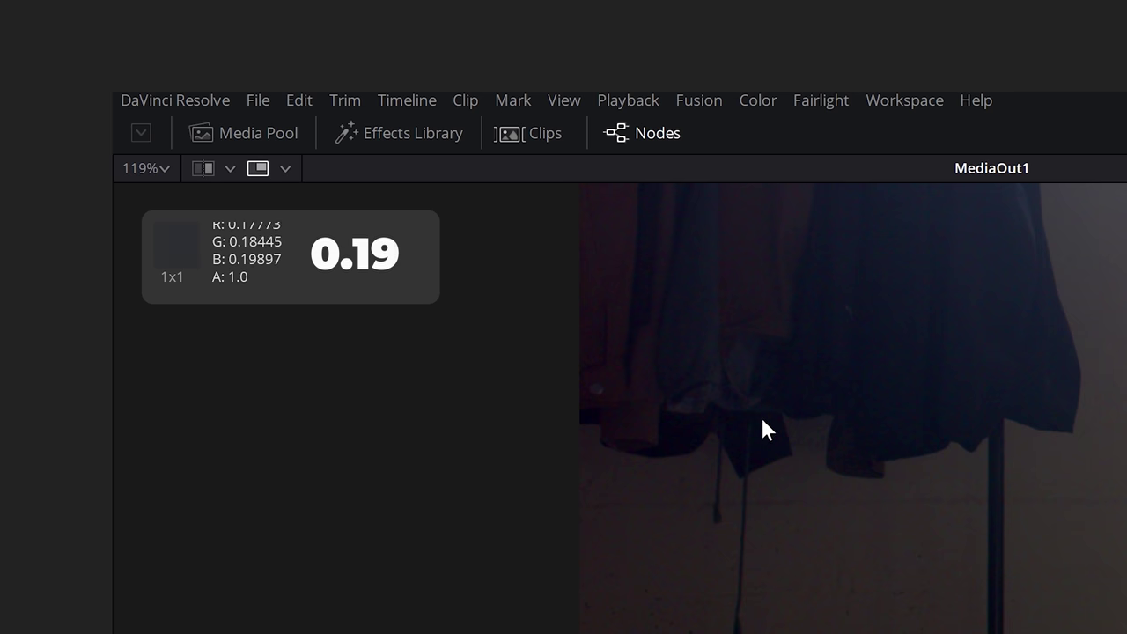
pyautogui.scroll(-4, 760, 431)
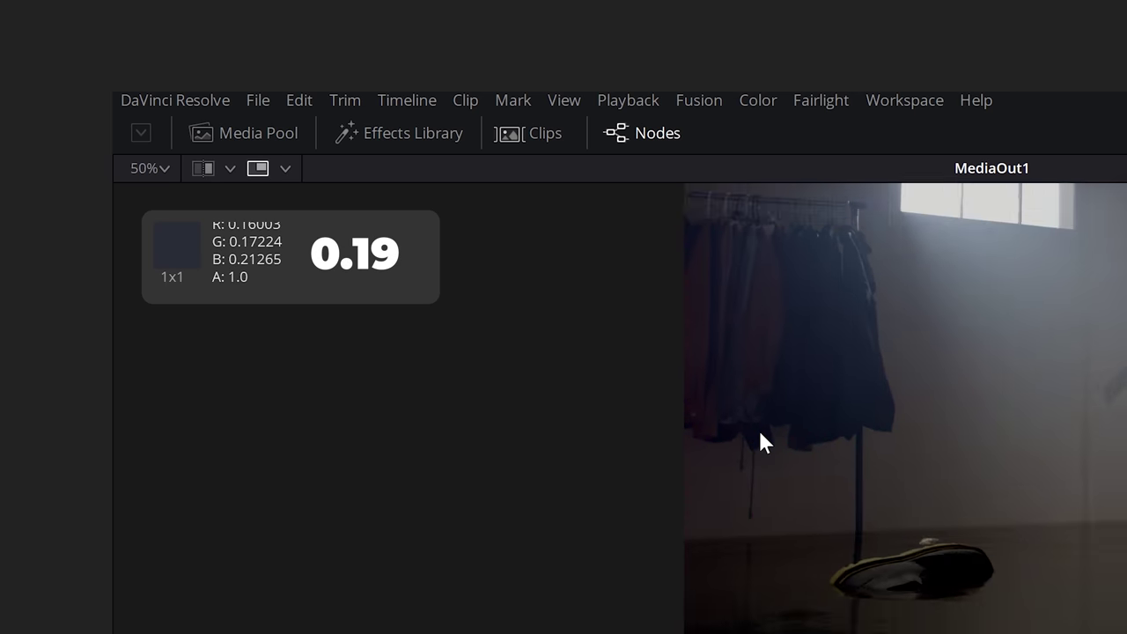
pyautogui.scroll(-1, 1081, 568)
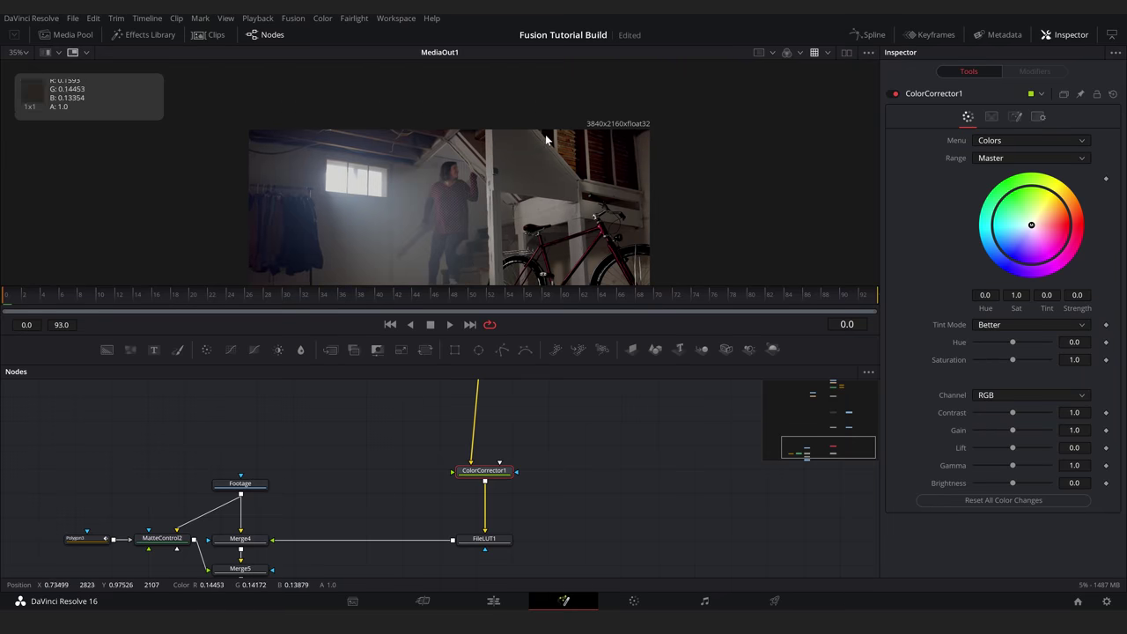
pyautogui.scroll(6, 545, 134)
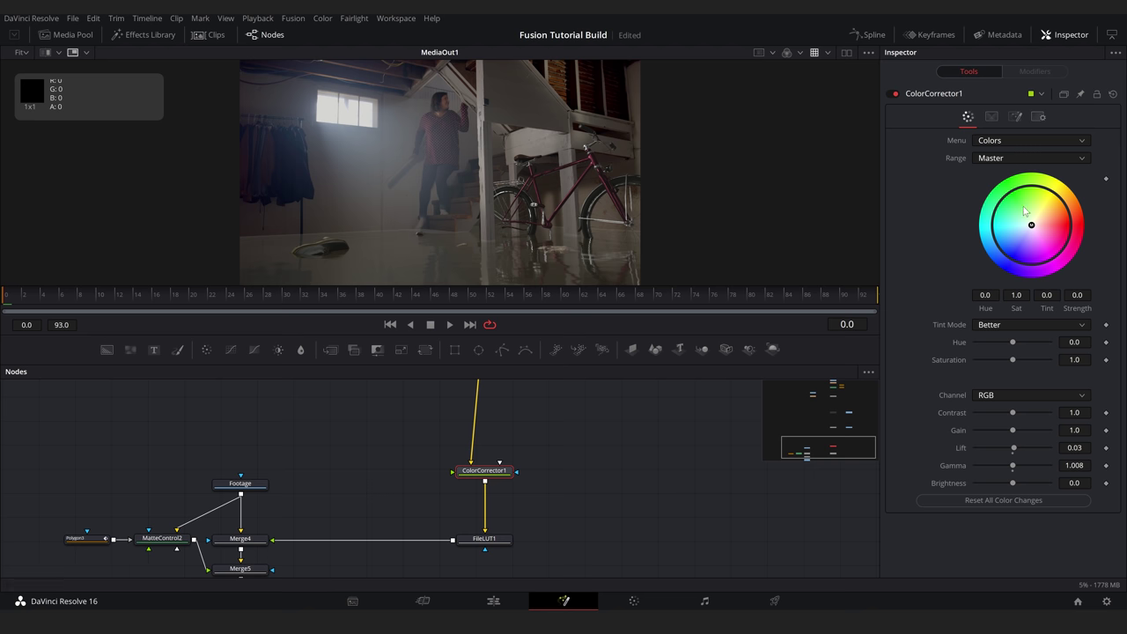
pyautogui.click(1013, 123)
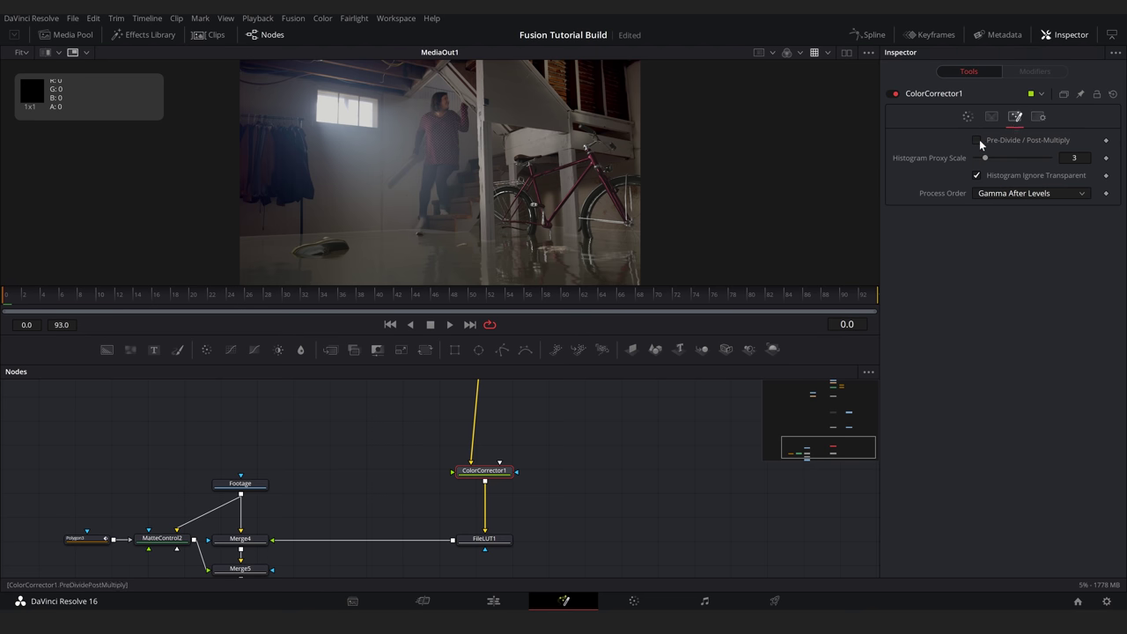
pyautogui.click(977, 140)
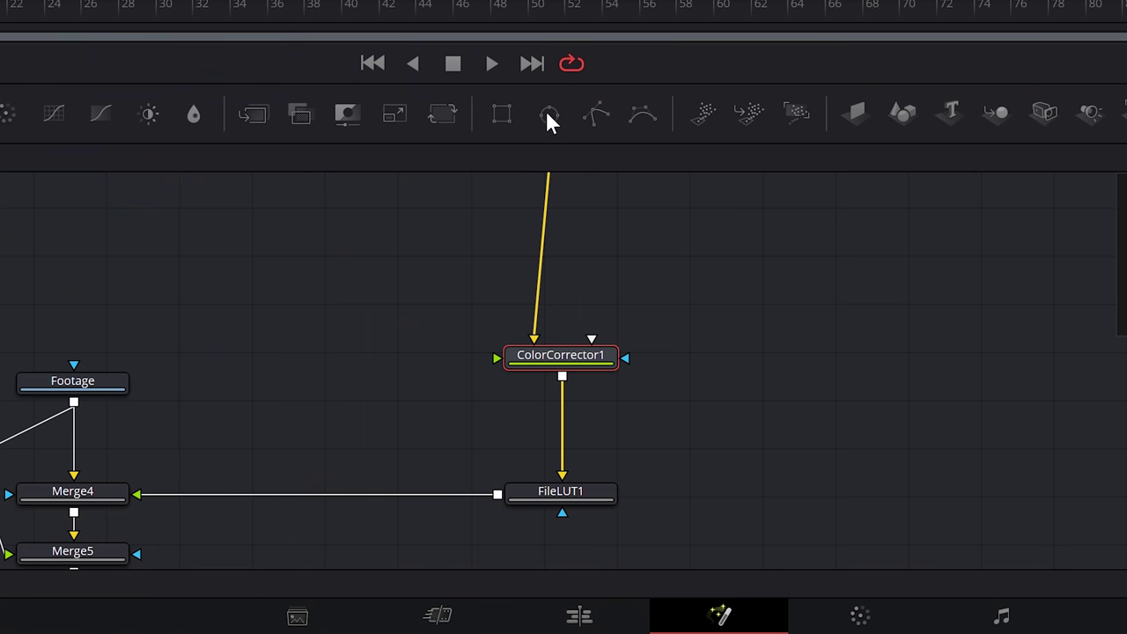
# Mask ColorCorrector1 with an Ellipse softened to 0.2 and enlarged to cover most of the frame.
pyautogui.moveTo(549, 119); pyautogui.dragTo(624, 357)
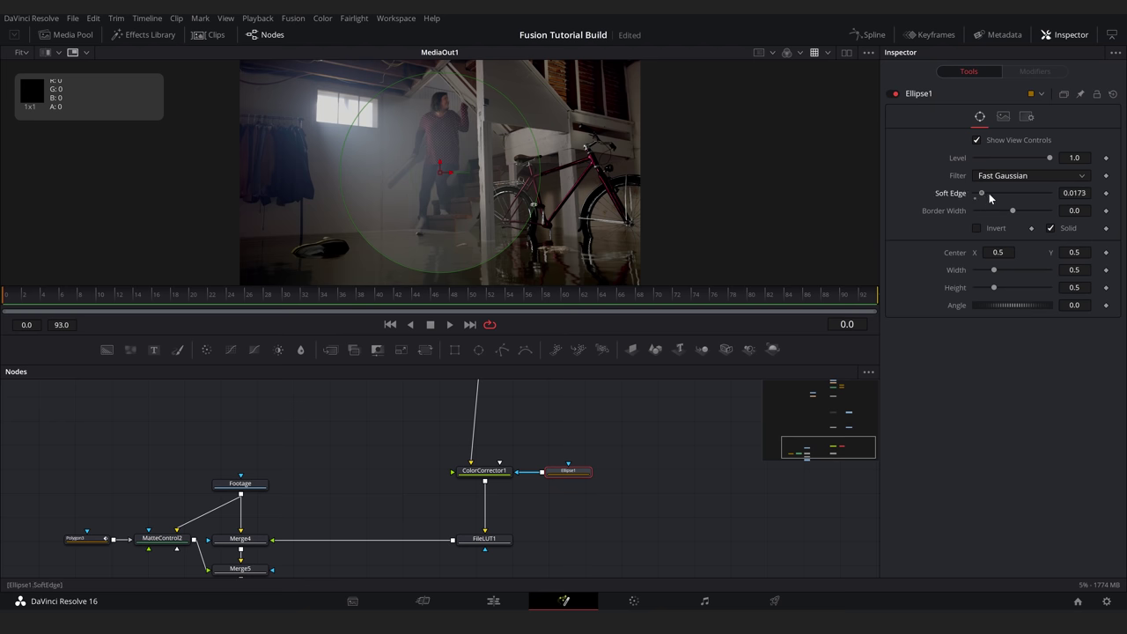
pyautogui.moveTo(989, 193); pyautogui.dragTo(1050, 193)
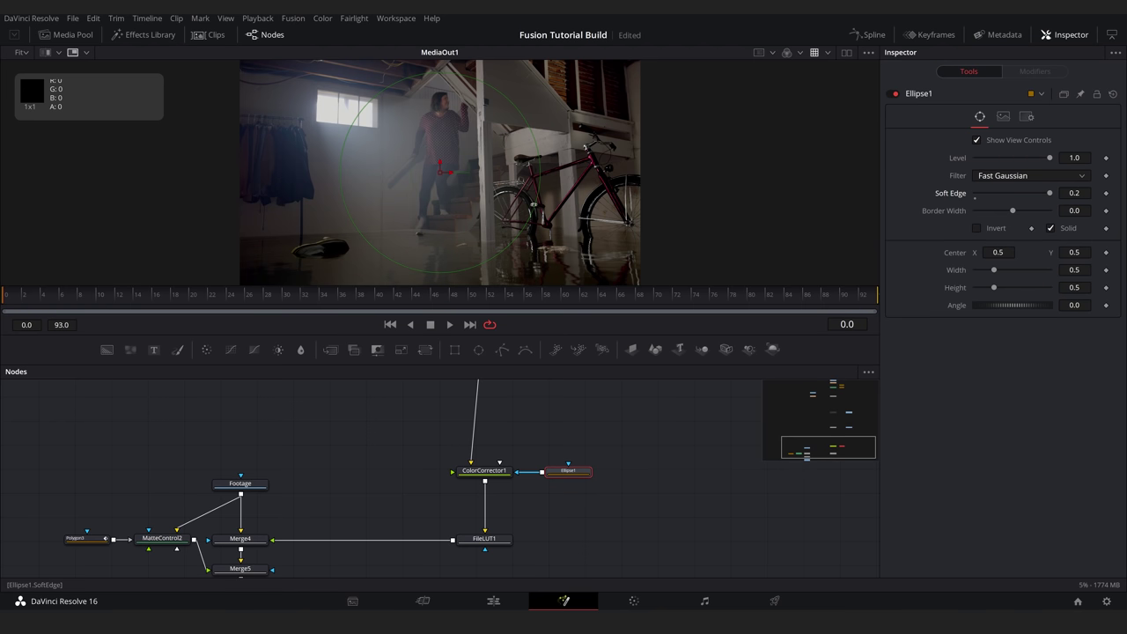
pyautogui.moveTo(470, 268); pyautogui.dragTo(520, 256)
pyautogui.scroll(-2, 519, 259)
pyautogui.hotkey('ctrl', 'f')
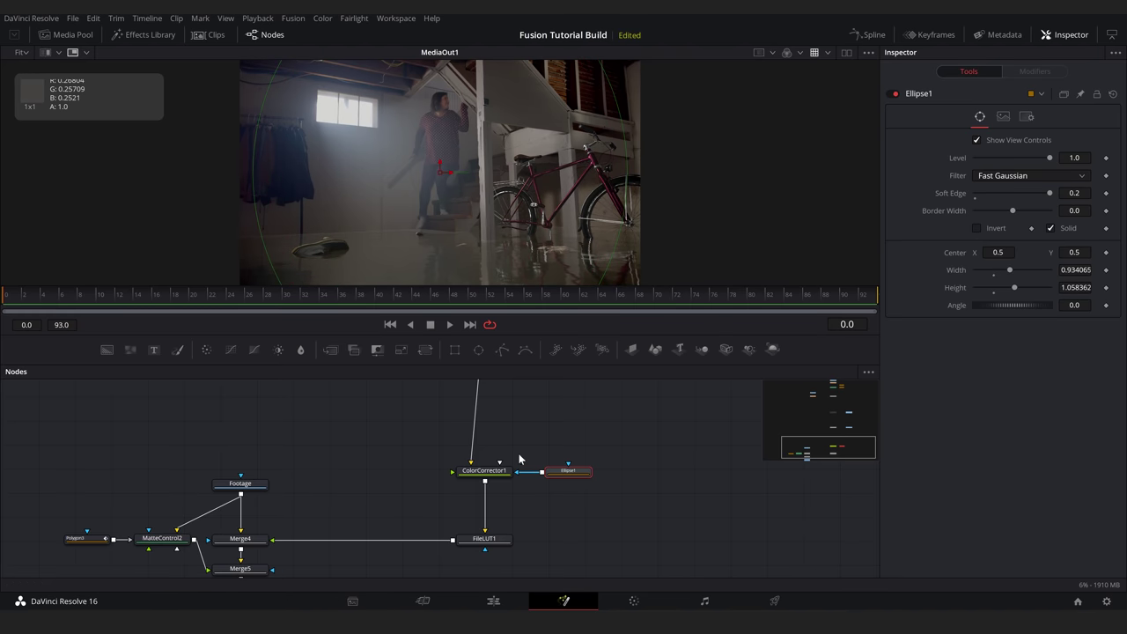
# Create version 2 of ColorCorrector1 with Contrast 1.29, compare it, and return to version 1.
pyautogui.click(498, 472)
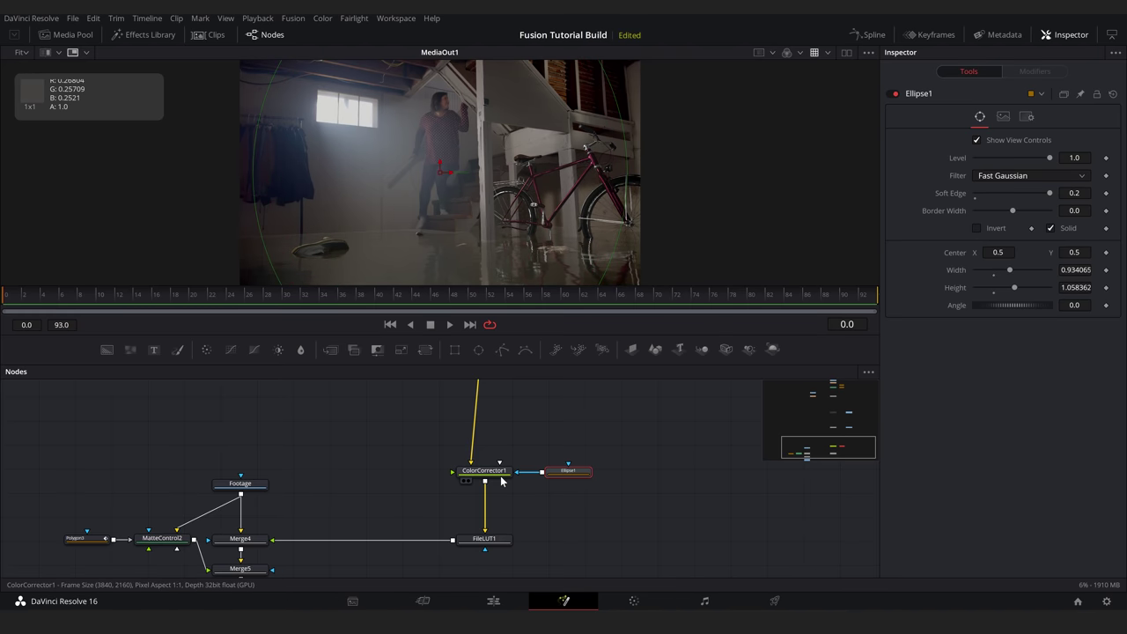
pyautogui.click(1064, 93)
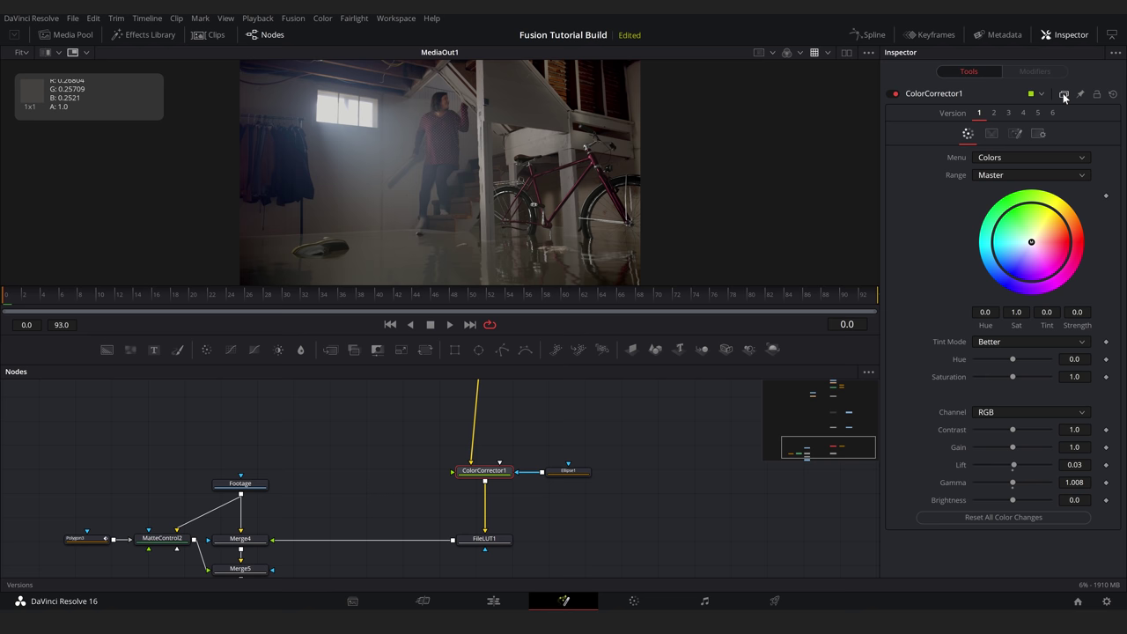
pyautogui.click(994, 112)
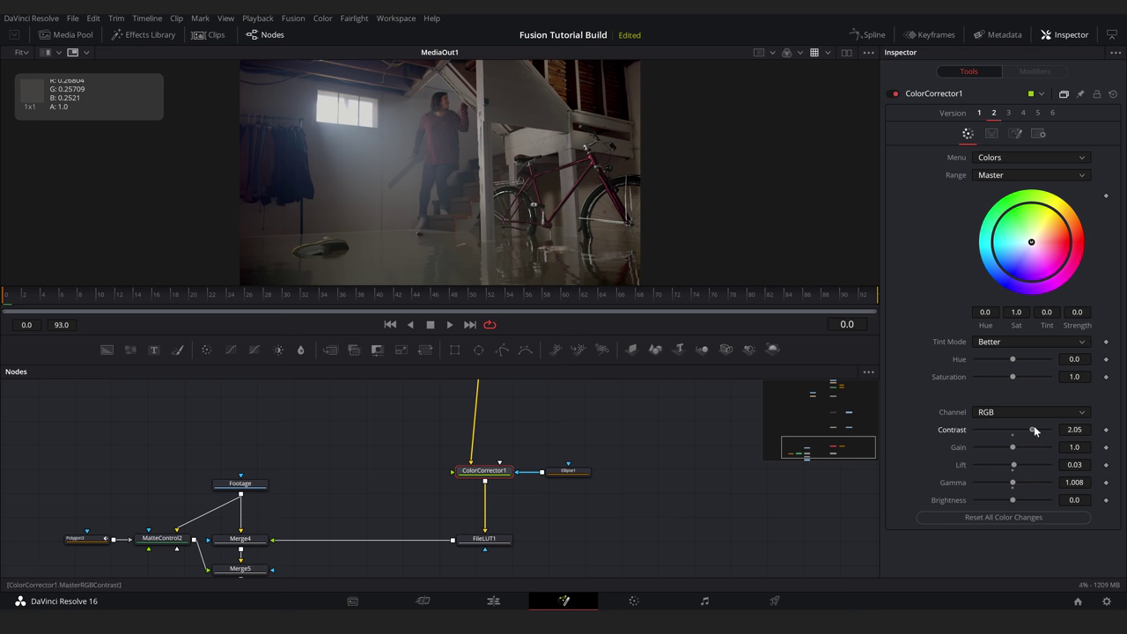
pyautogui.moveTo(1034, 430); pyautogui.dragTo(1019, 430)
pyautogui.click(980, 113)
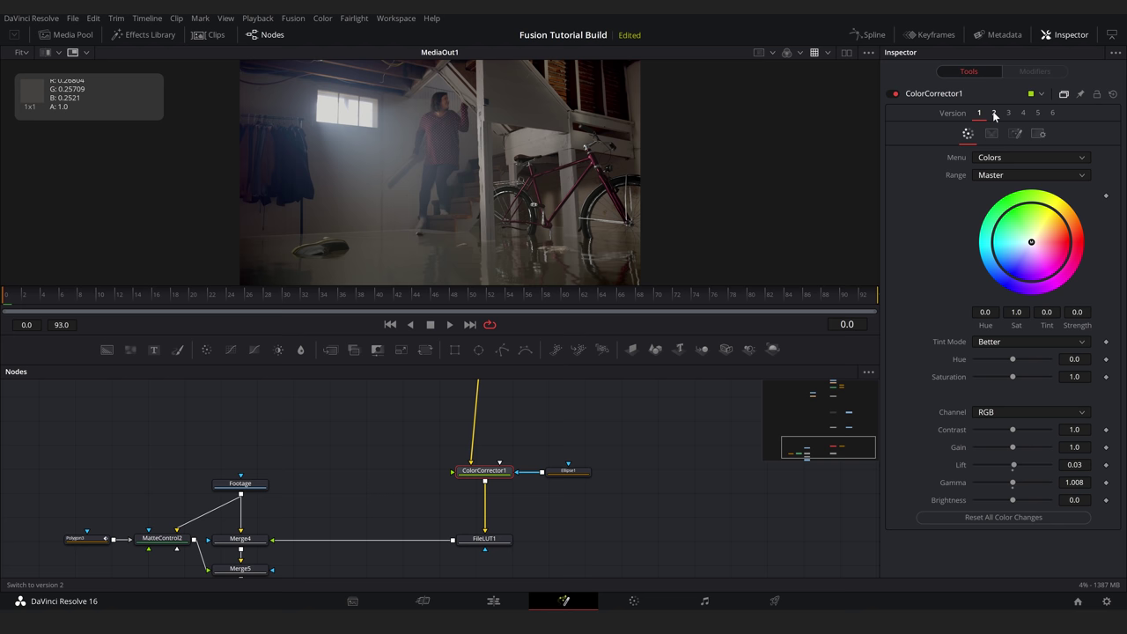
pyautogui.click(994, 114)
pyautogui.click(981, 114)
pyautogui.scroll(-2, 602, 439)
pyautogui.scroll(-3, 601, 439)
pyautogui.scroll(5, 608, 453)
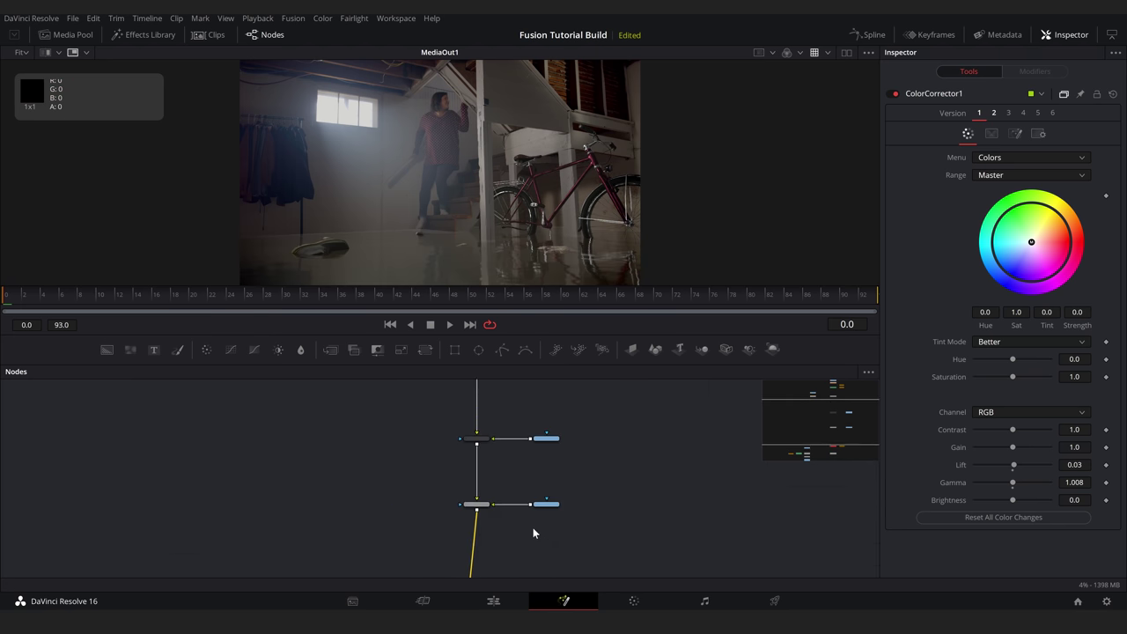
# Insert ColorCorrector2 after Bike using 'cc' and lower its Saturation to 0.52.
pyautogui.scroll(-2, 547, 483)
pyautogui.hotkey('shift', 'space')
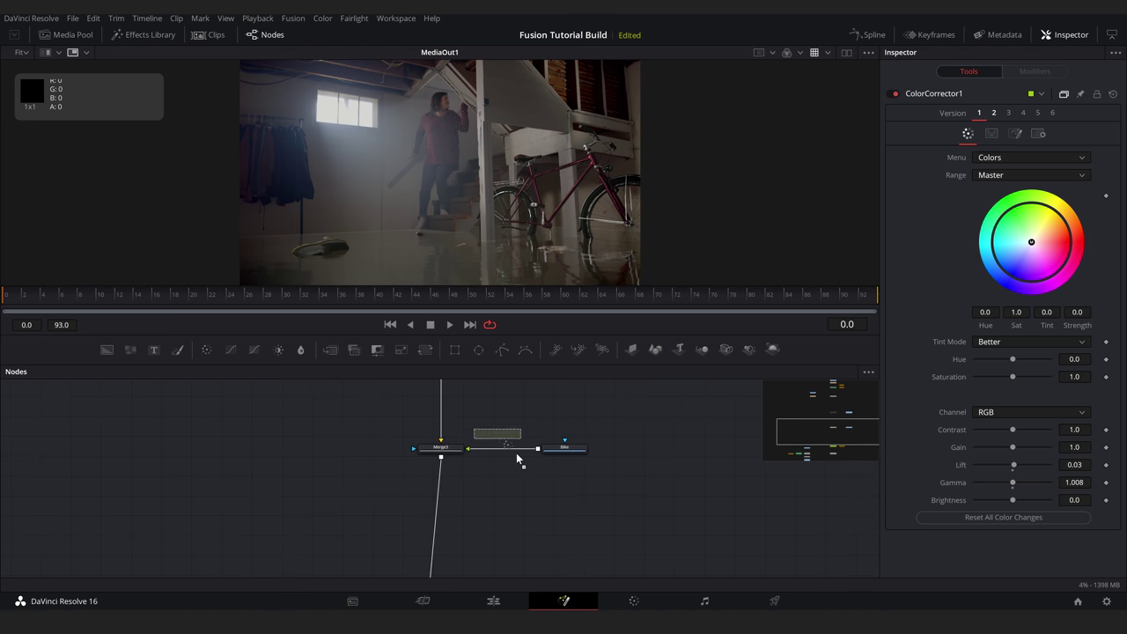
pyautogui.write('cc')
pyautogui.press('Return')
pyautogui.scroll(2, 607, 486)
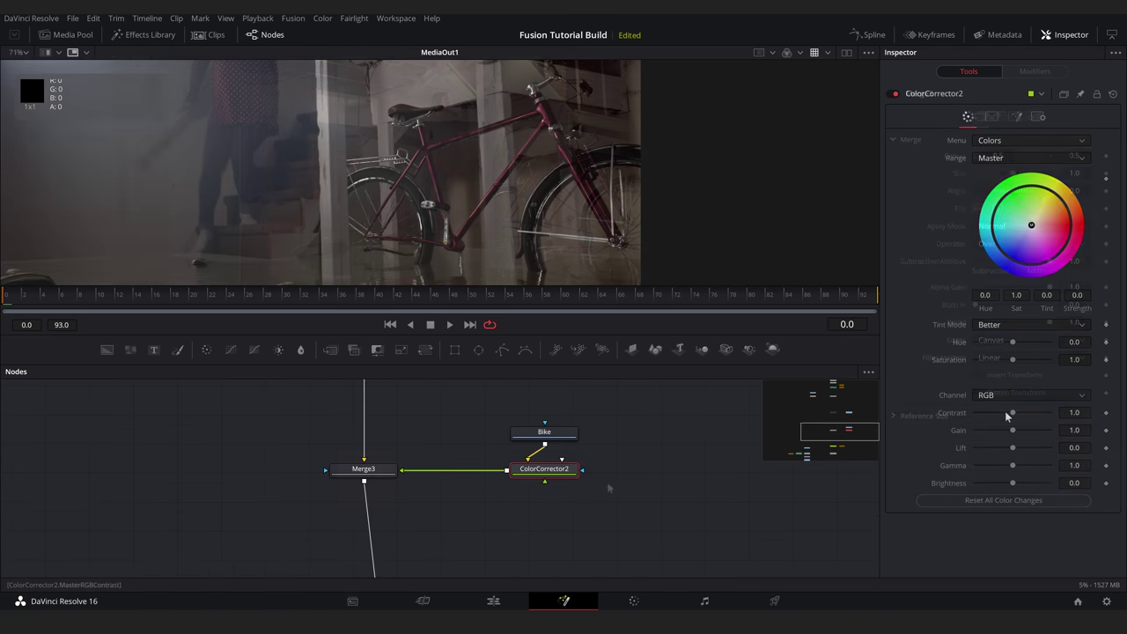
pyautogui.moveTo(1012, 359)
pyautogui.mouseDown()
pyautogui.moveTo(985, 360)
pyautogui.moveTo(995, 359)
pyautogui.mouseUp()
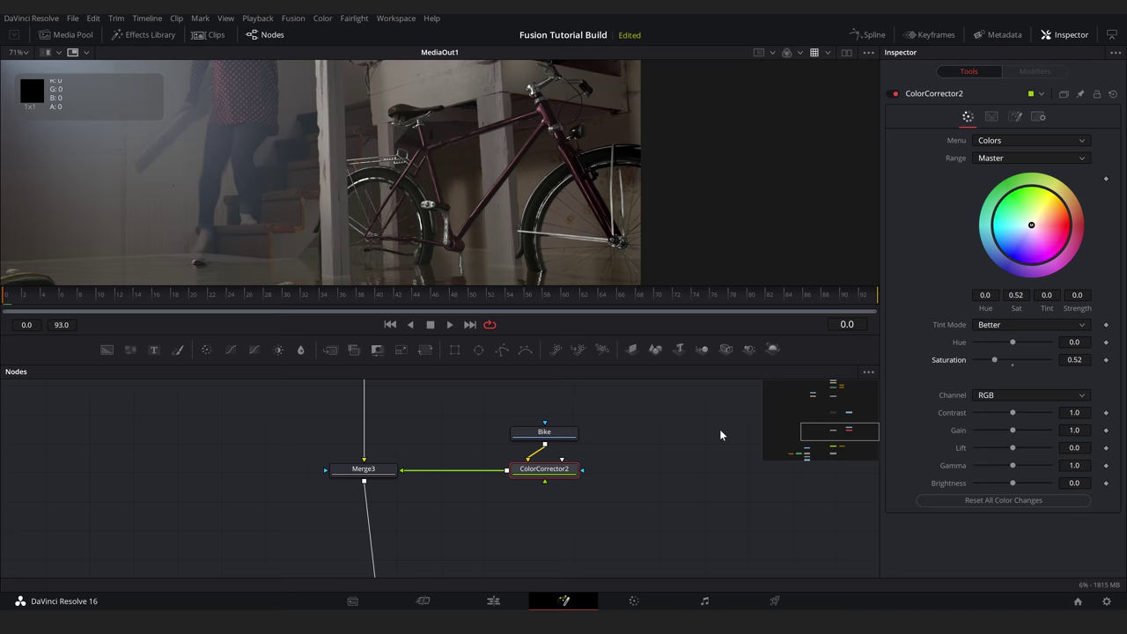
pyautogui.scroll(5, 720, 429)
# Insert ColorCorrector3 between BikeShadow and Merge2 with Lift 0.022, then toggle the viewer LUT preview.
pyautogui.click(369, 441)
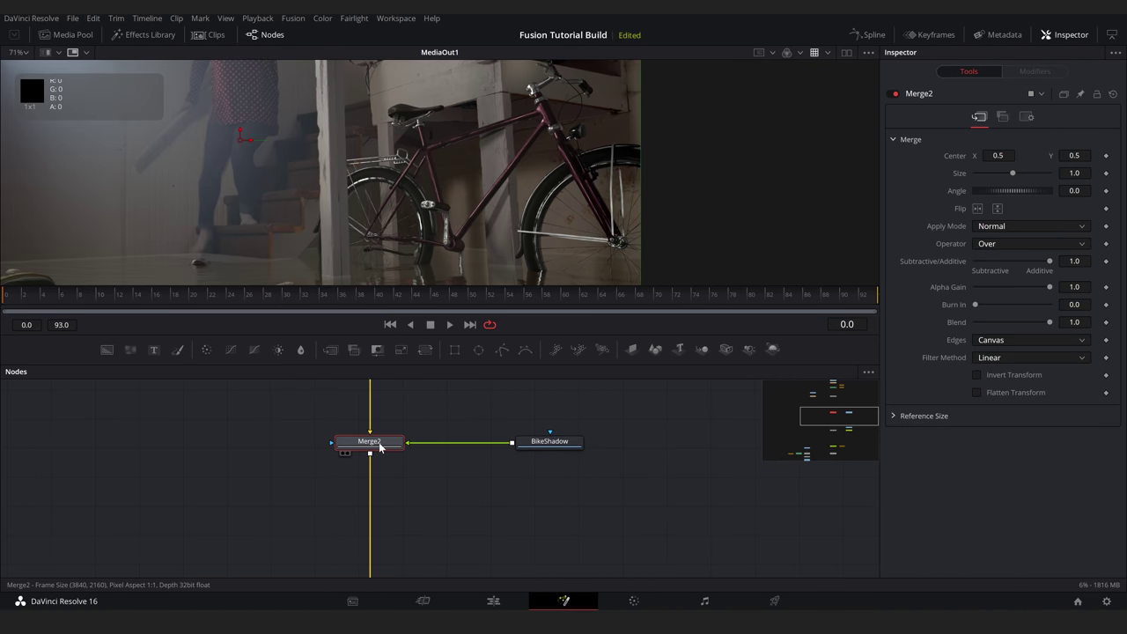
pyautogui.moveTo(212, 351); pyautogui.dragTo(543, 476)
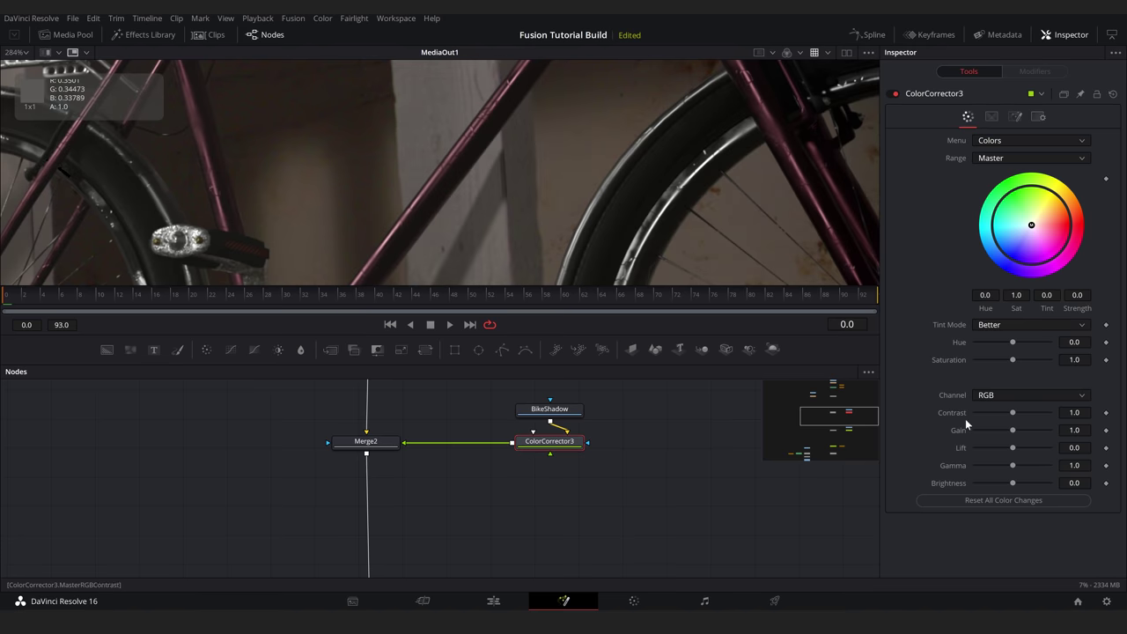
pyautogui.moveTo(1013, 448); pyautogui.dragTo(1014, 448)
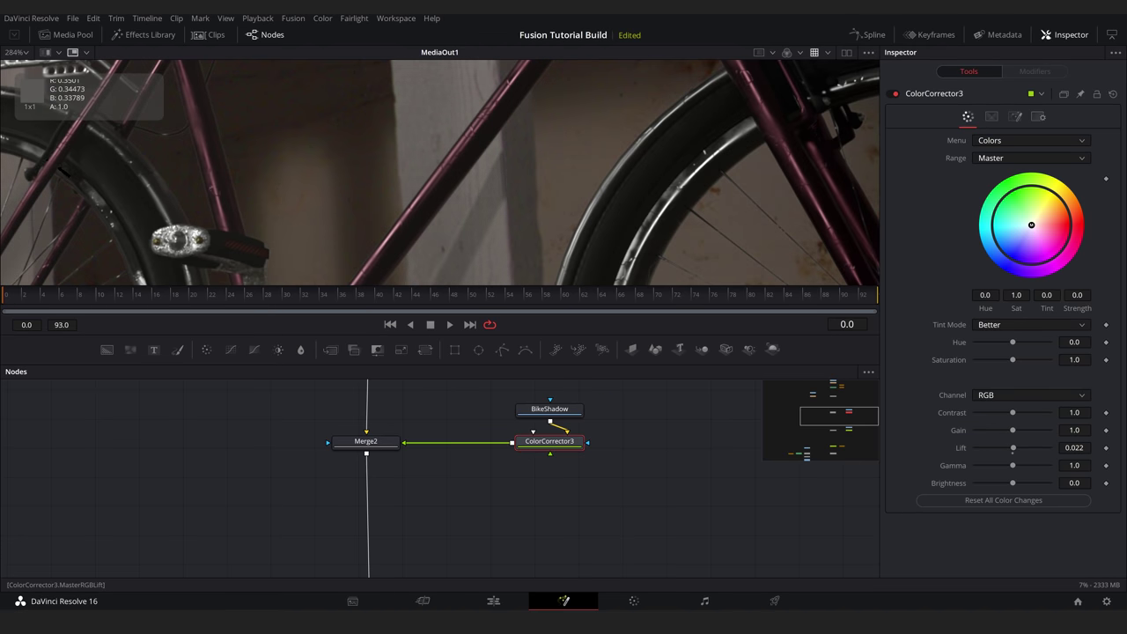
pyautogui.click(1015, 116)
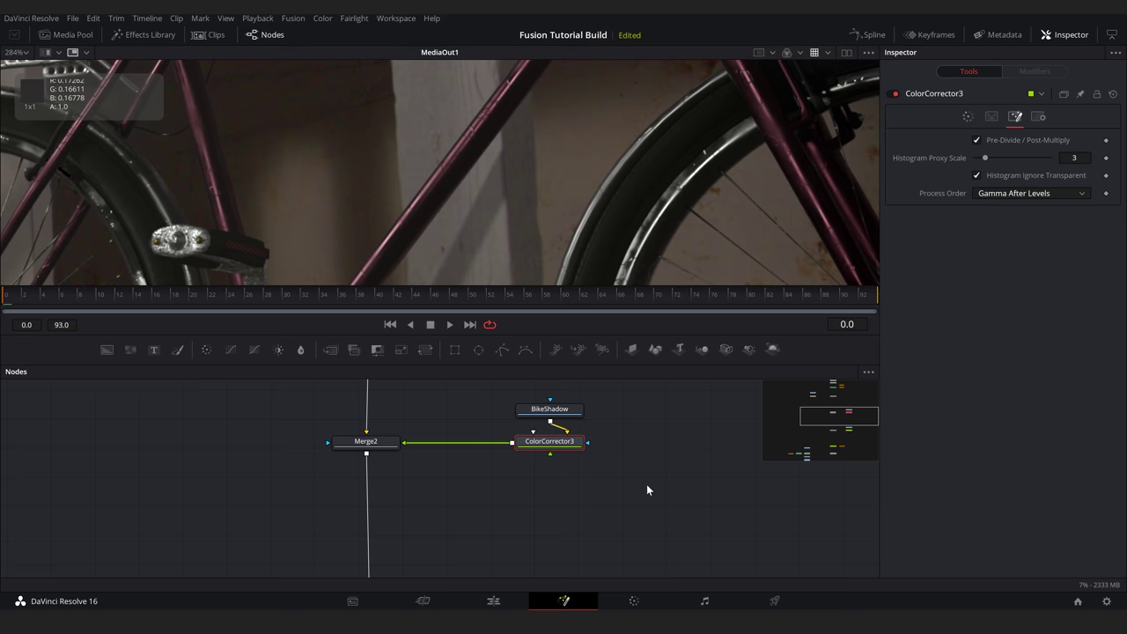
pyautogui.scroll(-3, 616, 458)
pyautogui.scroll(3, 592, 439)
pyautogui.click(574, 457)
pyautogui.click(1016, 116)
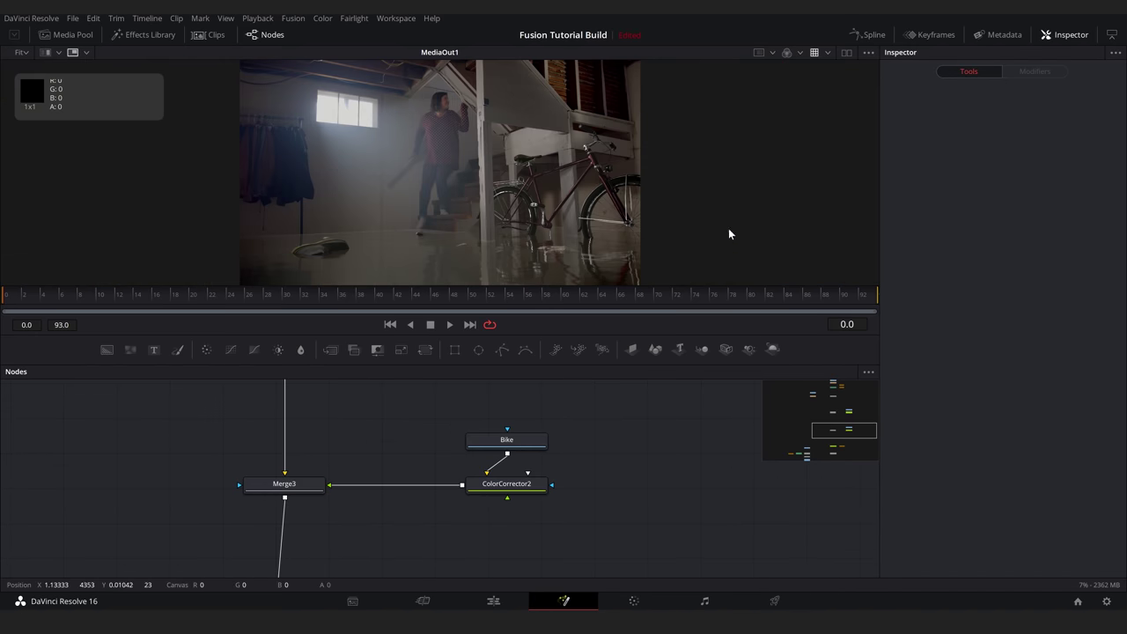
pyautogui.click(814, 53)
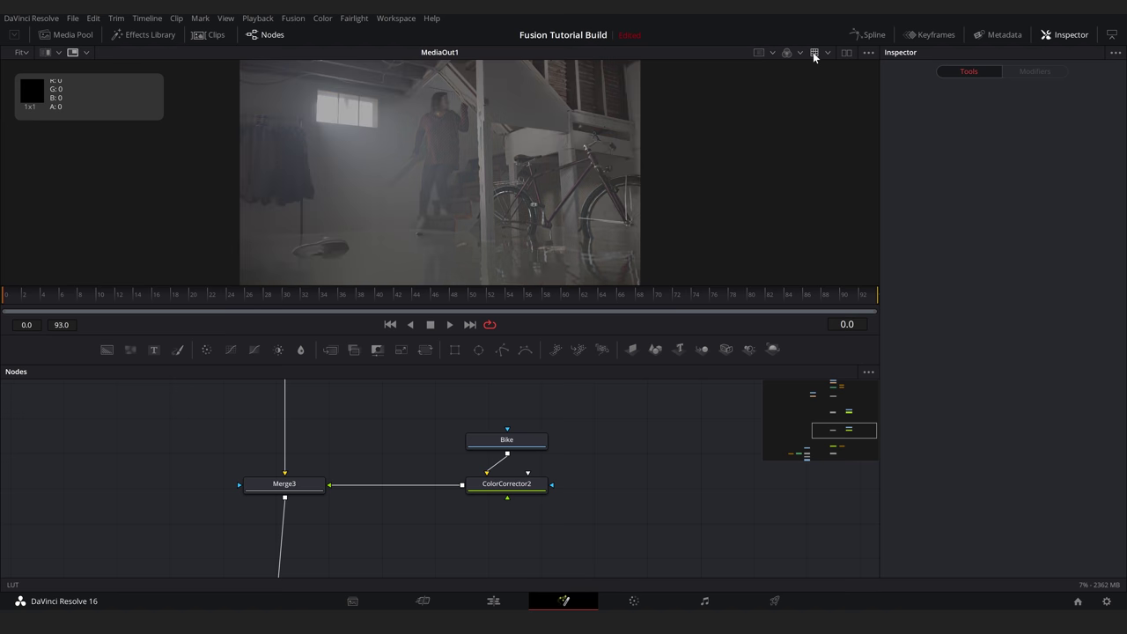
pyautogui.click(813, 52)
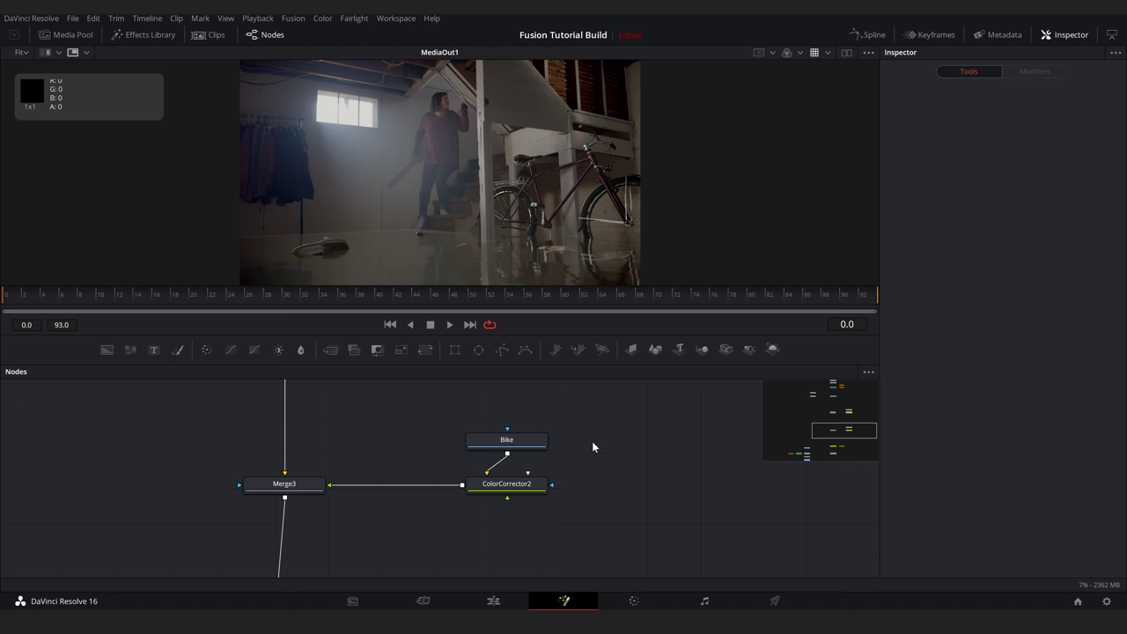
# Enclose Bike and ColorCorrector2 in a navy Underlay named BIKE.
pyautogui.hotkey('shift', 'space')
pyautogui.write('underl')
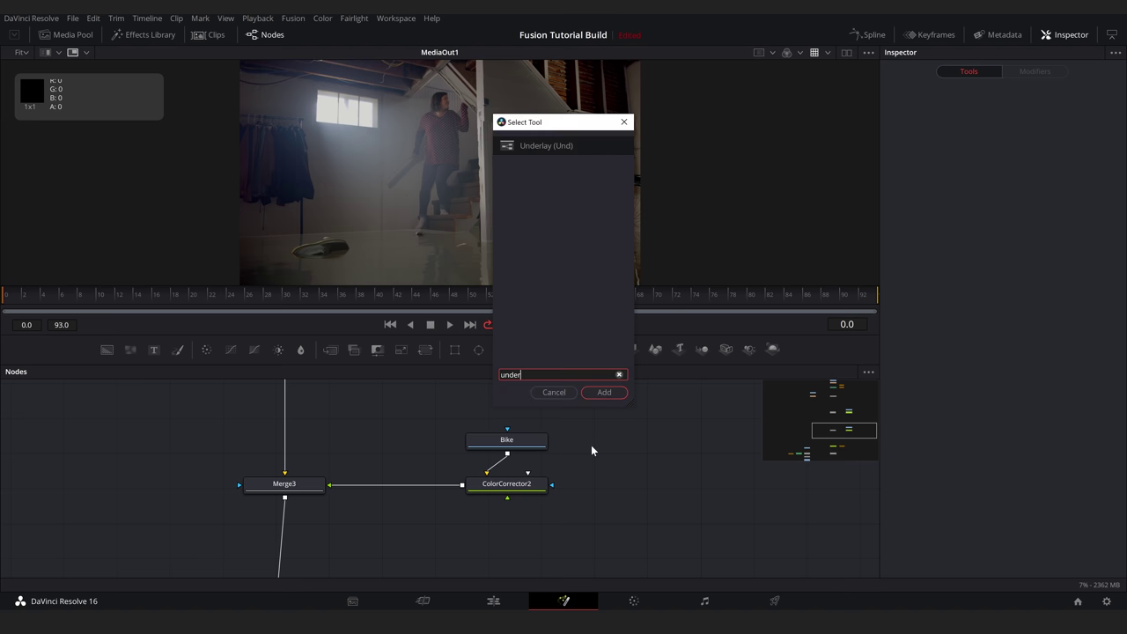
pyautogui.press('Return')
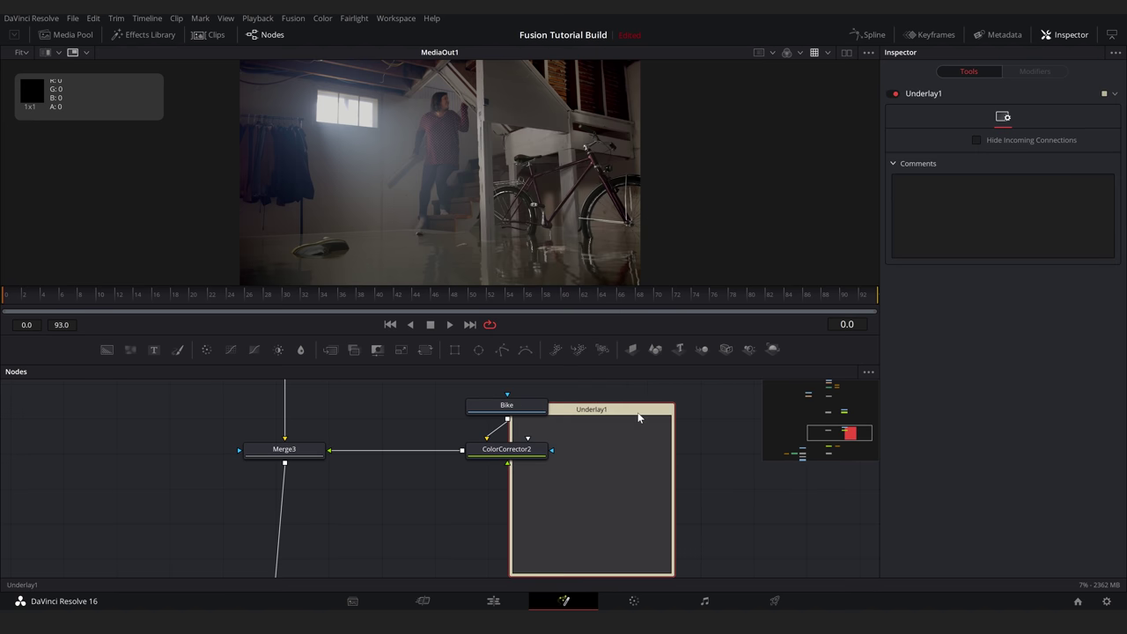
pyautogui.moveTo(638, 418); pyautogui.dragTo(565, 397)
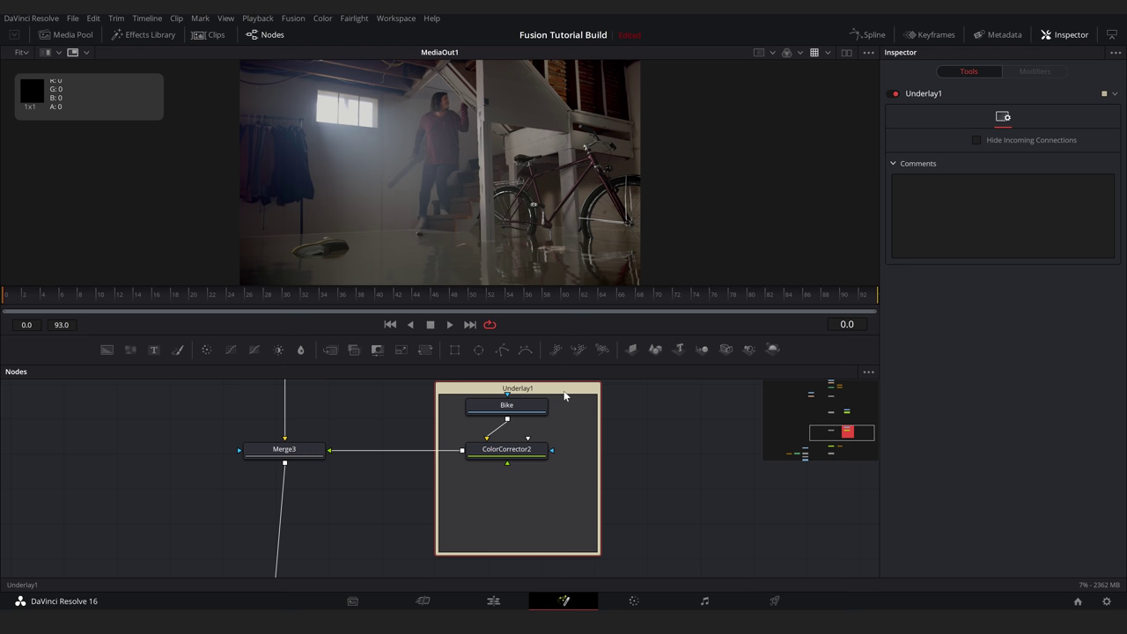
pyautogui.press('F2')
pyautogui.write('Bl')
pyautogui.press('Return')
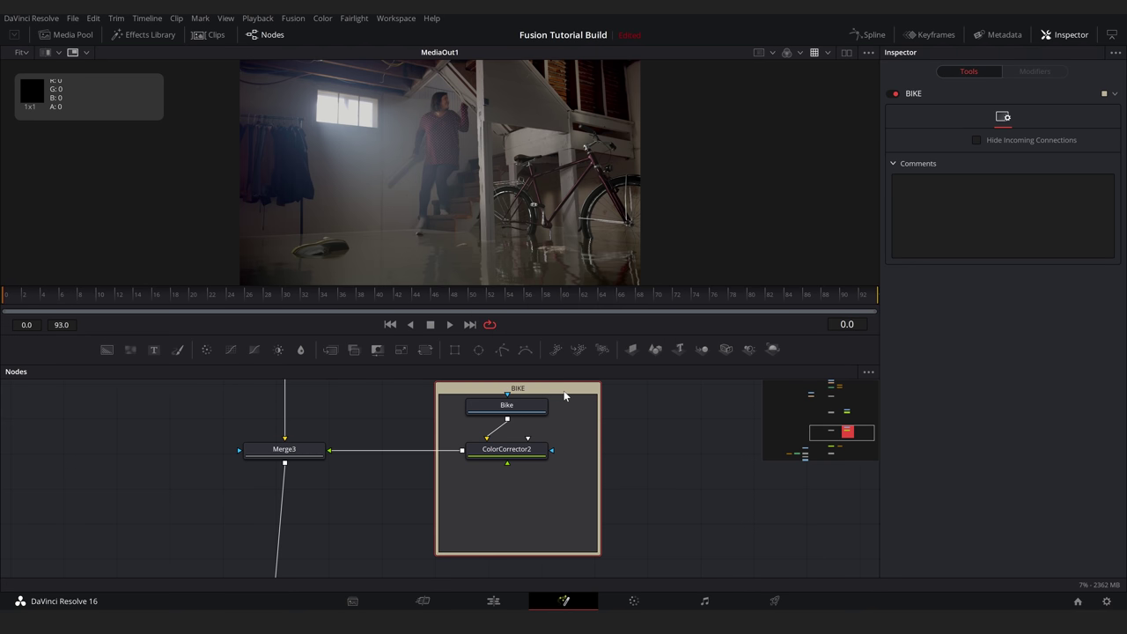
pyautogui.rightClick(564, 396)
pyautogui.moveTo(629, 548)
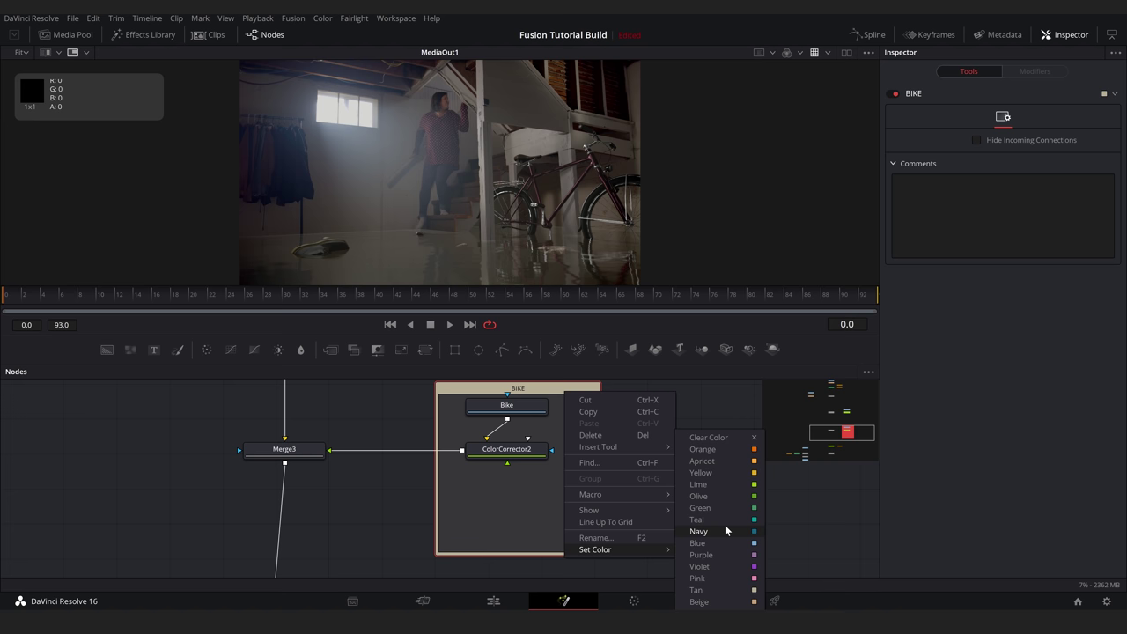
pyautogui.click(725, 531)
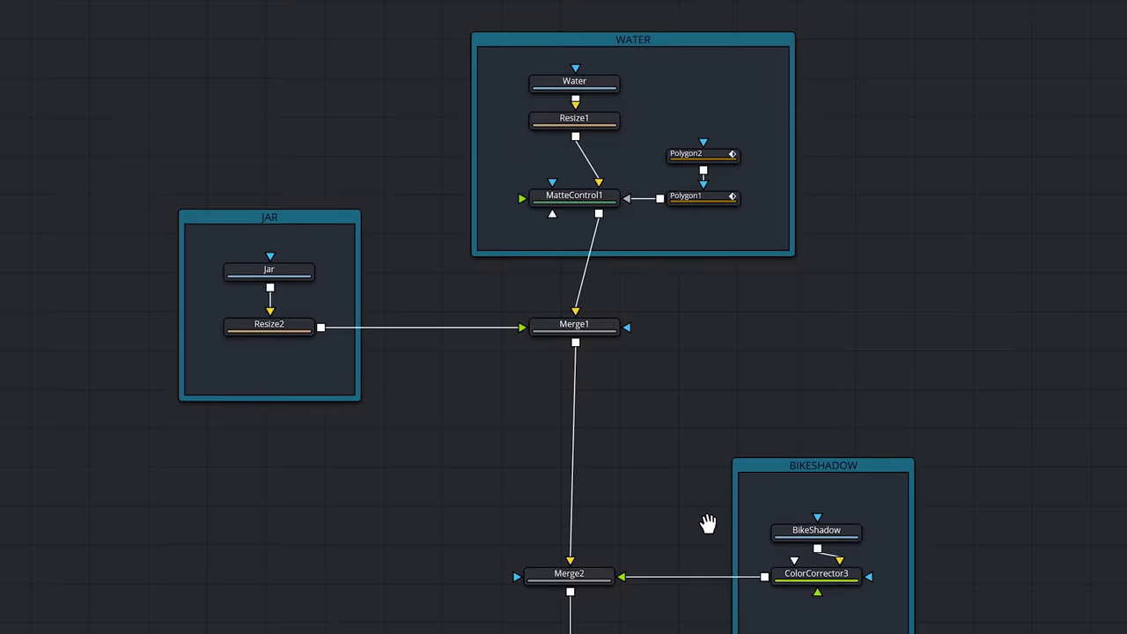
# Pull FileLUT1 out of the chain so ColorCorrector1 feeds Merge4 directly.
pyautogui.moveTo(710, 523); pyautogui.dragTo(835, 0)
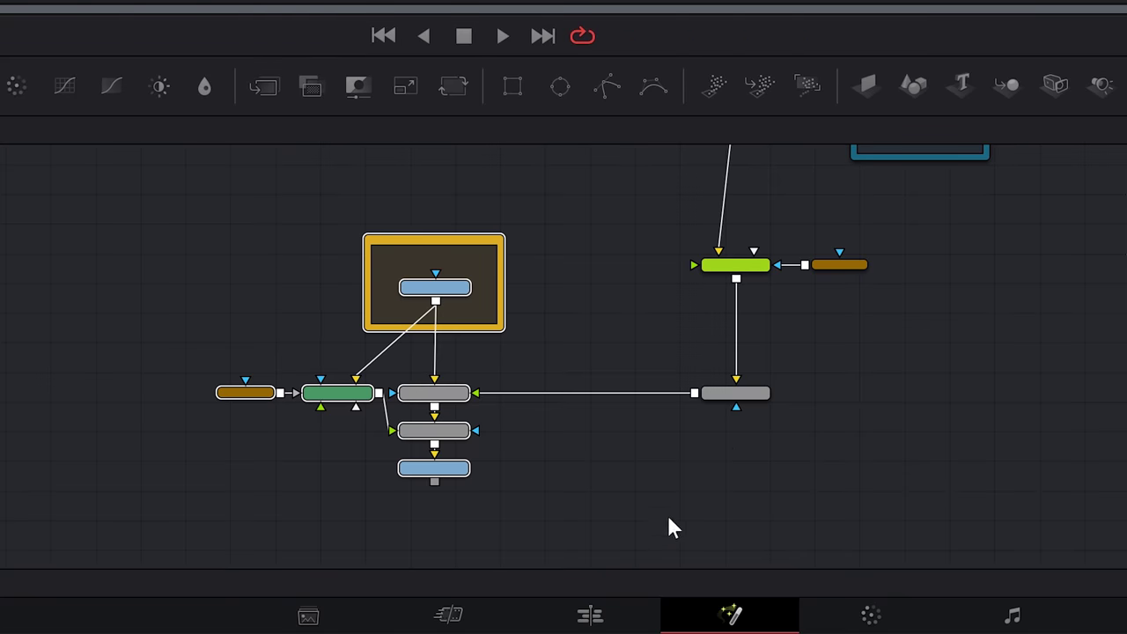
pyautogui.click(757, 394)
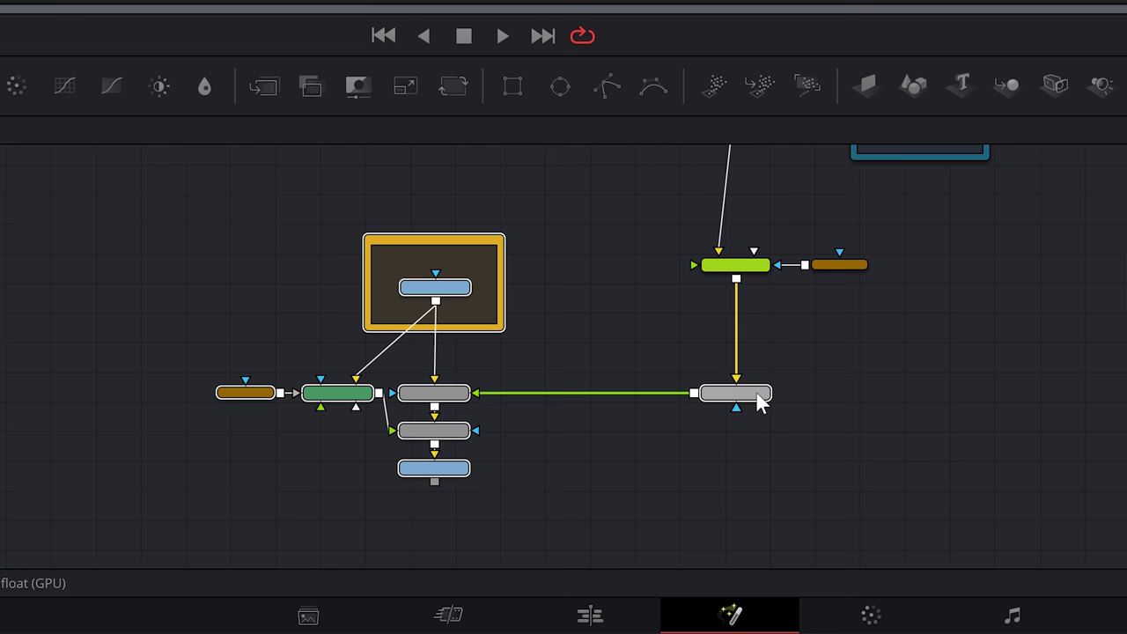
pyautogui.scroll(2, 756, 398)
pyautogui.moveTo(753, 477); pyautogui.dragTo(750, 407)
pyautogui.moveTo(171, 177); pyautogui.dragTo(592, 536)
pyautogui.moveTo(757, 411); pyautogui.dragTo(795, 392)
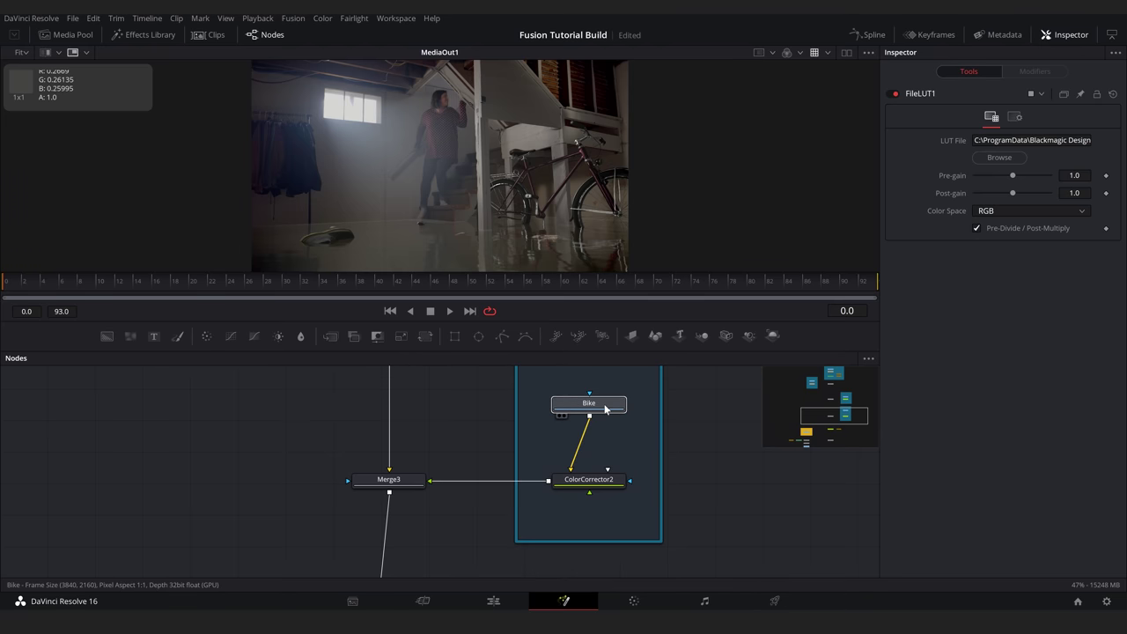
# Insert a Blur node after the Bike footage with Blur Size 0.4.
pyautogui.hotkey('shift', 'space')
pyautogui.write('blur')
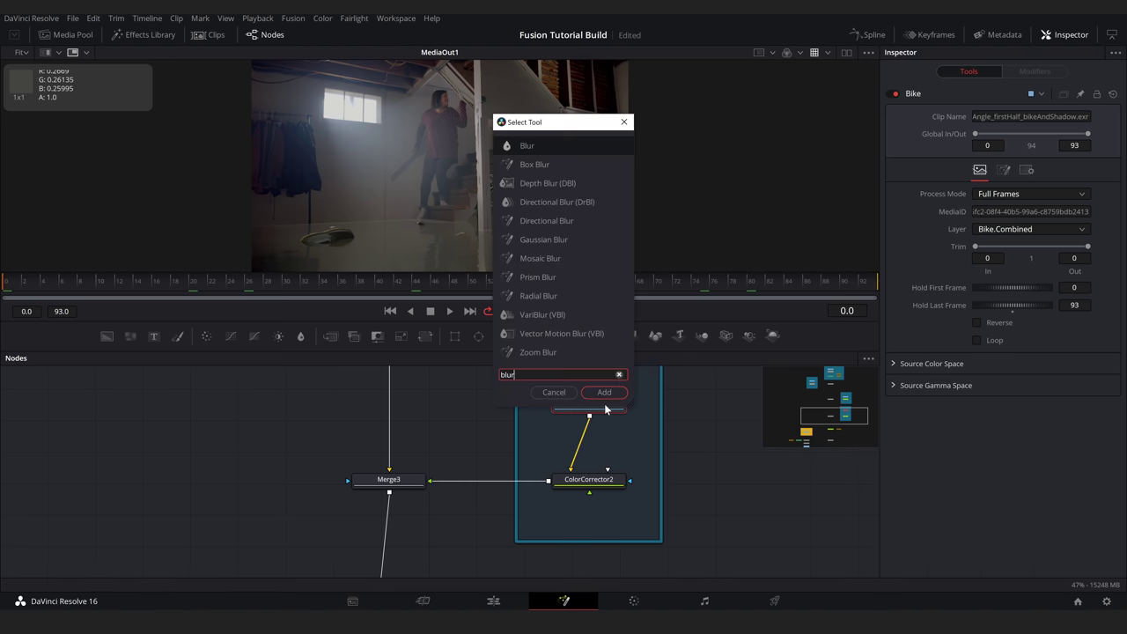
pyautogui.press('Return')
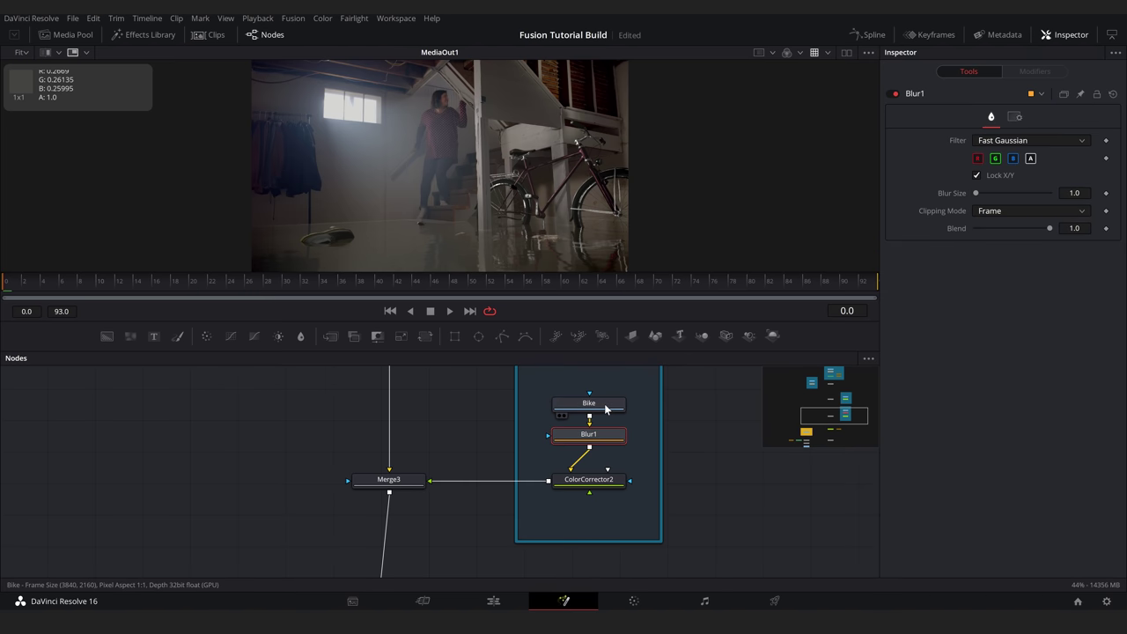
pyautogui.scroll(2, 592, 201)
pyautogui.scroll(1, 597, 188)
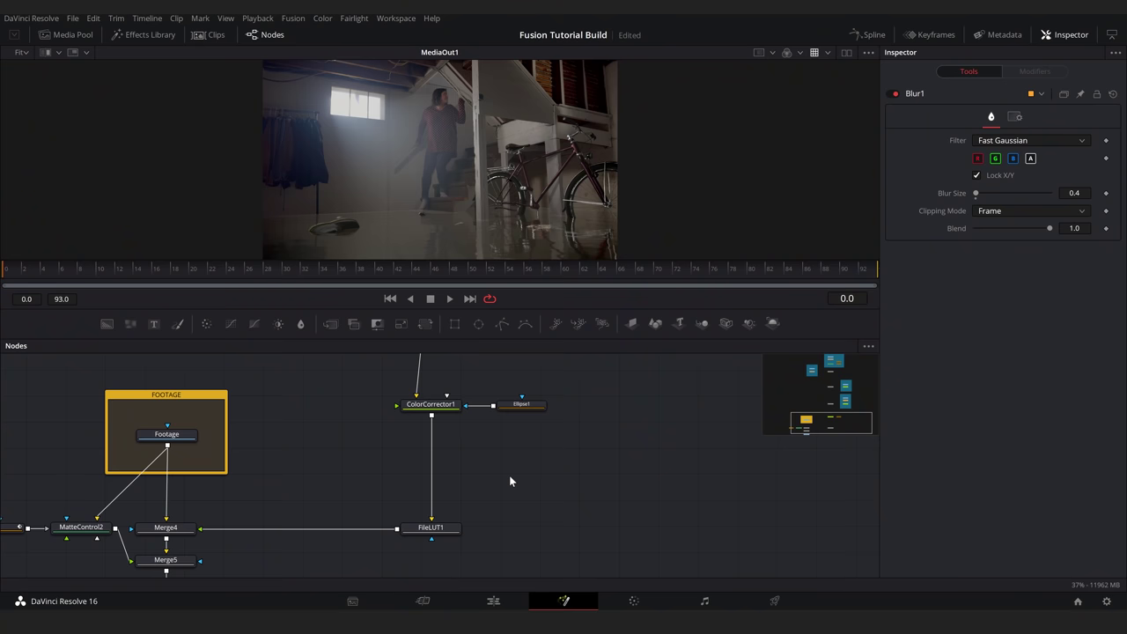
# Add a Grain1 node on the link between ColorCorrector1 and FileLUT1.
pyautogui.hotkey('shift', 'space')
pyautogui.write('grain')
pyautogui.press('Return')
pyautogui.moveTo(509, 481); pyautogui.dragTo(430, 468)
pyautogui.scroll(3, 292, 226)
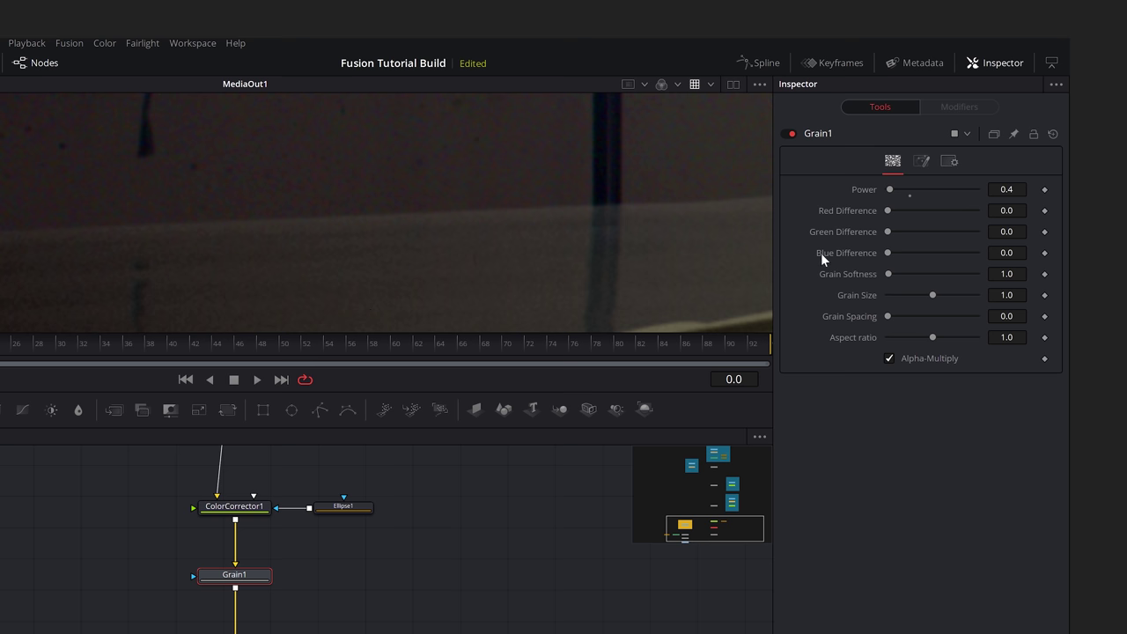
# Check the red, green and blue channels individually, raising Green Difference to 0.31.
pyautogui.click(676, 86)
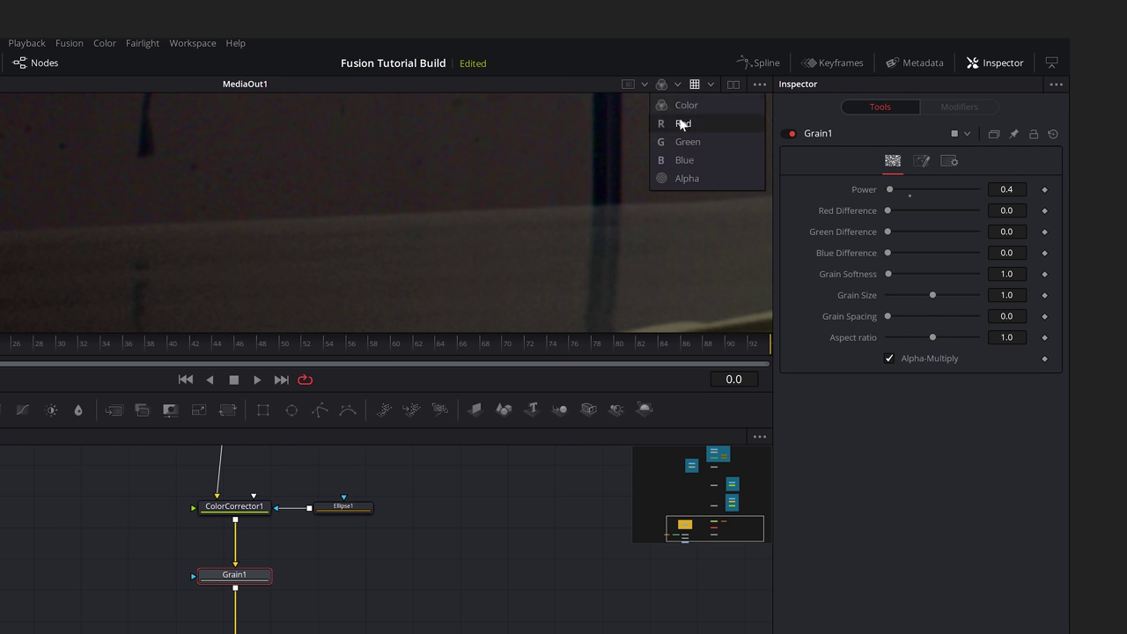
pyautogui.click(680, 120)
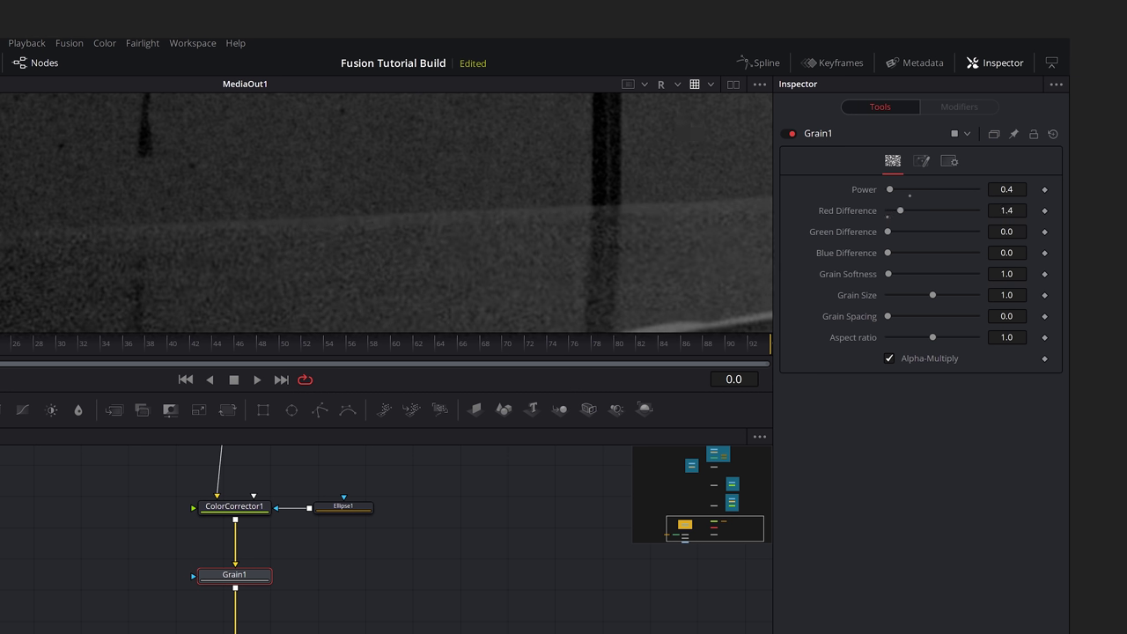
pyautogui.click(684, 141)
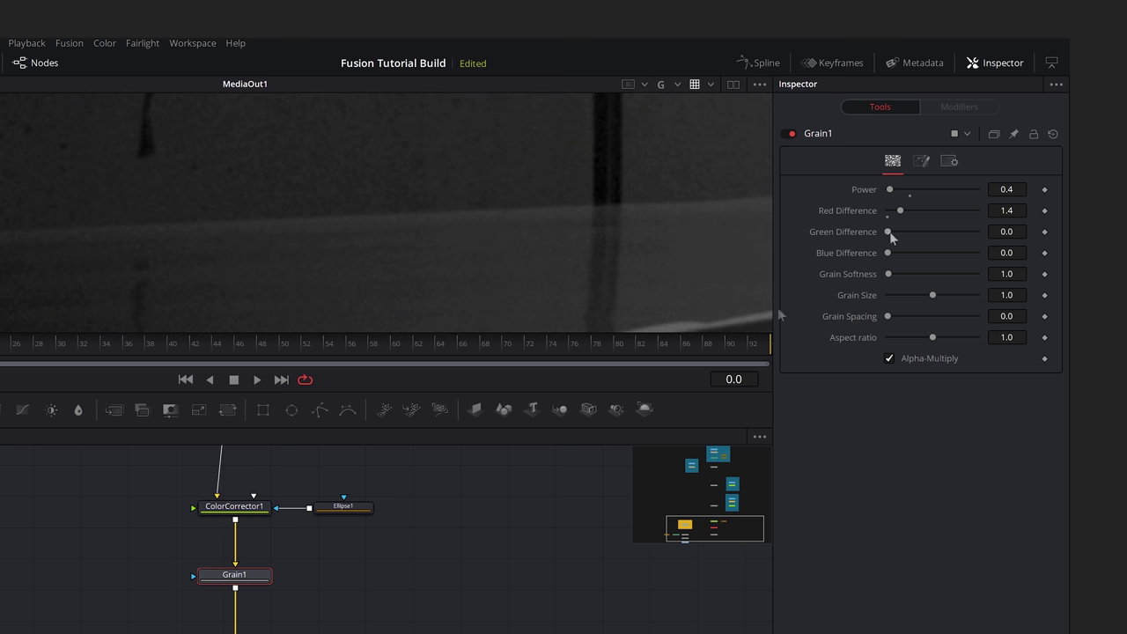
pyautogui.moveTo(889, 232); pyautogui.dragTo(893, 231)
pyautogui.click(677, 84)
pyautogui.click(686, 162)
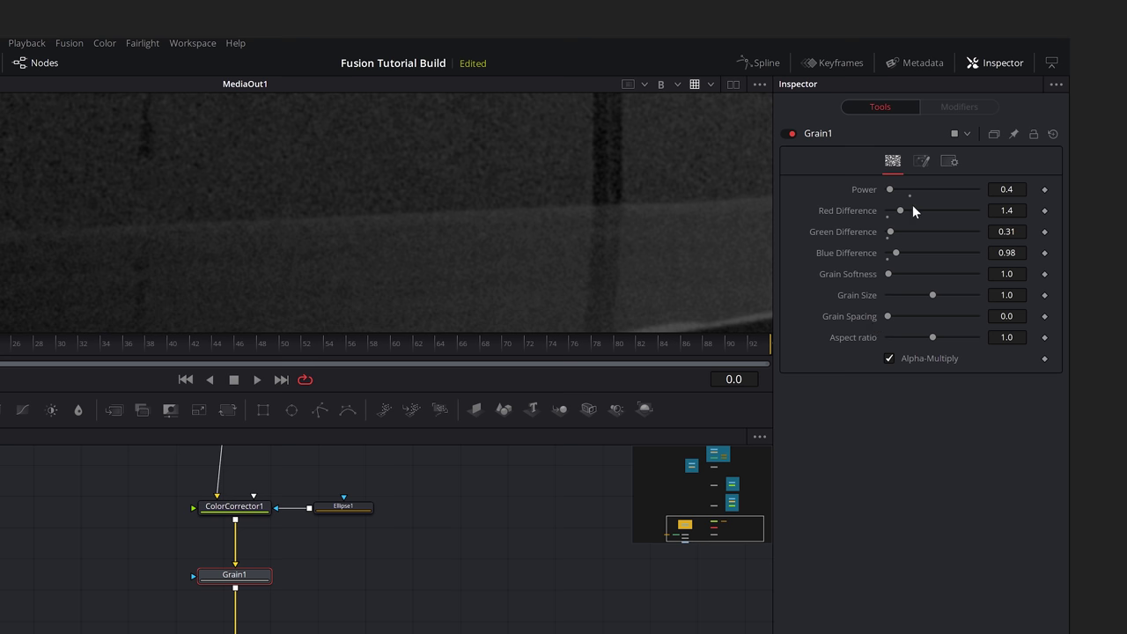
# Lower the bright end of Grain1's response curve so highlights receive less grain.
pyautogui.click(922, 161)
pyautogui.moveTo(1020, 216); pyautogui.dragTo(1017, 280)
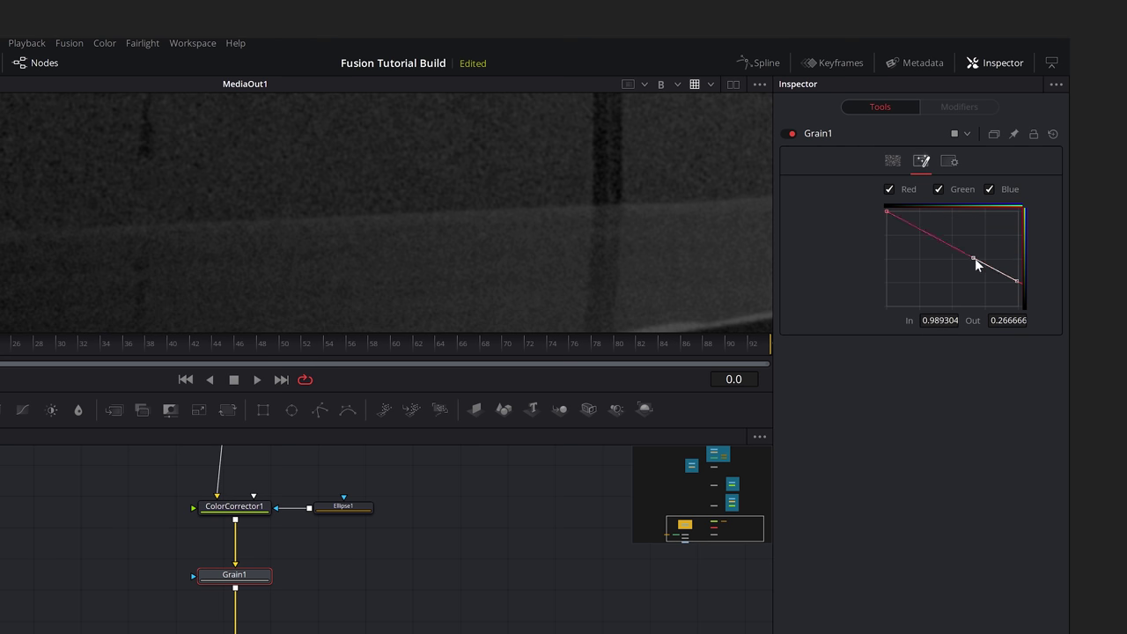
pyautogui.click(887, 212)
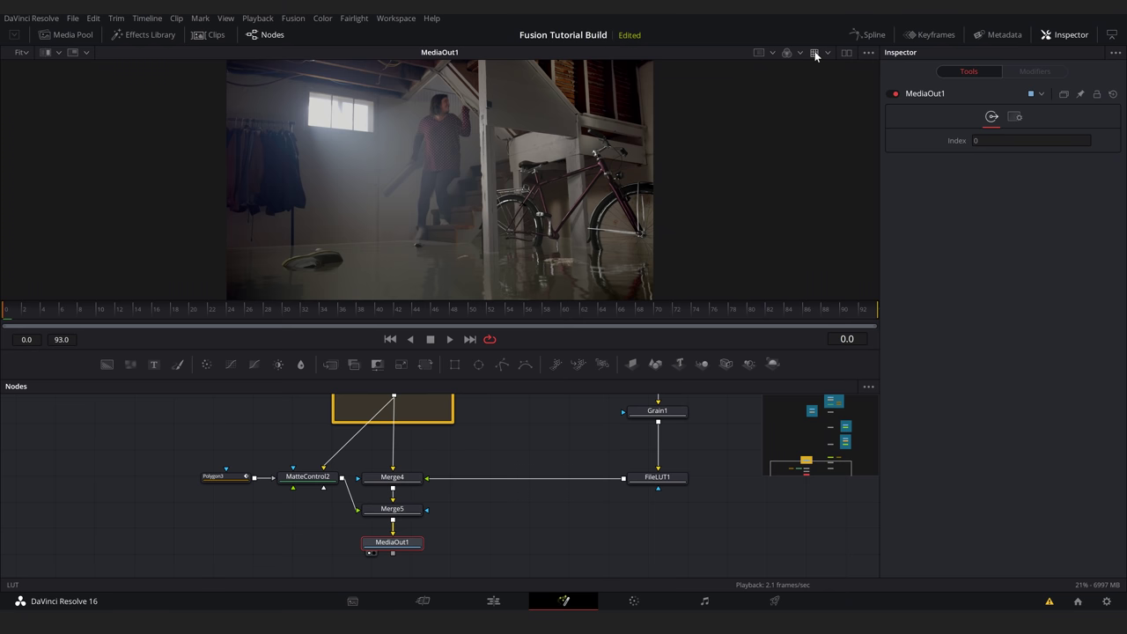
# Preview the composite with the viewer LUT off, then turn it back on.
pyautogui.click(814, 52)
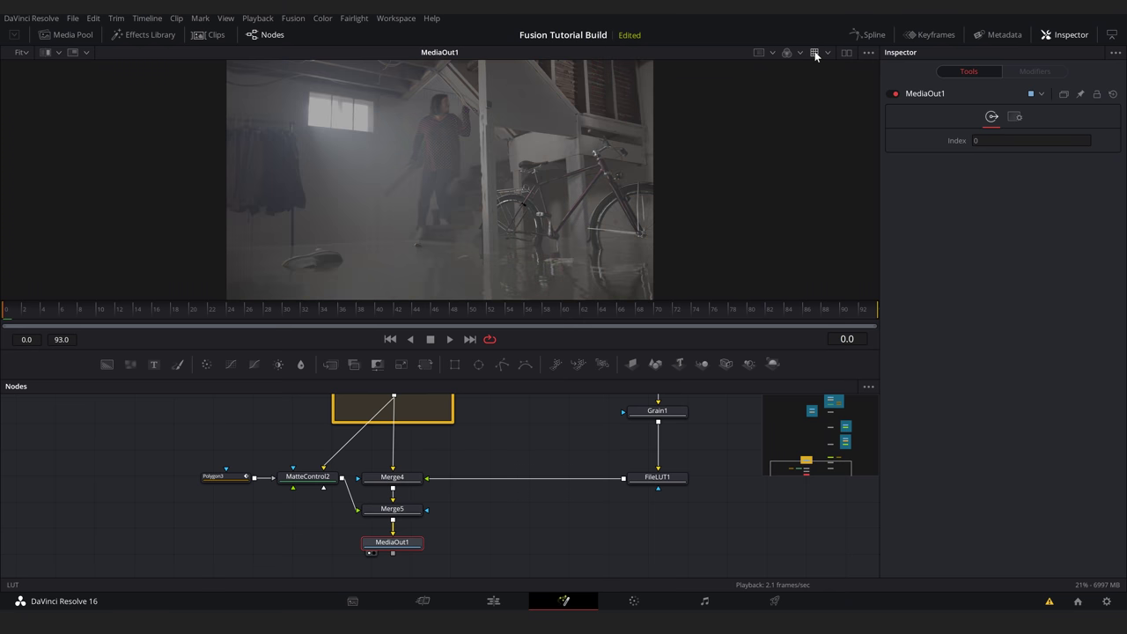
pyautogui.click(814, 52)
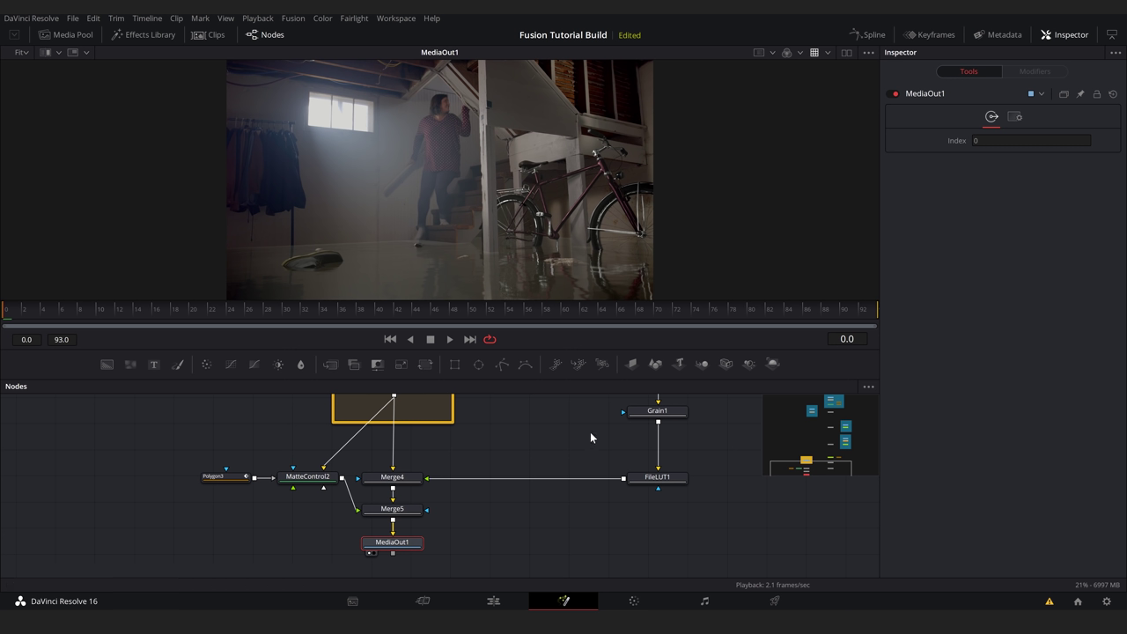
pyautogui.click(494, 601)
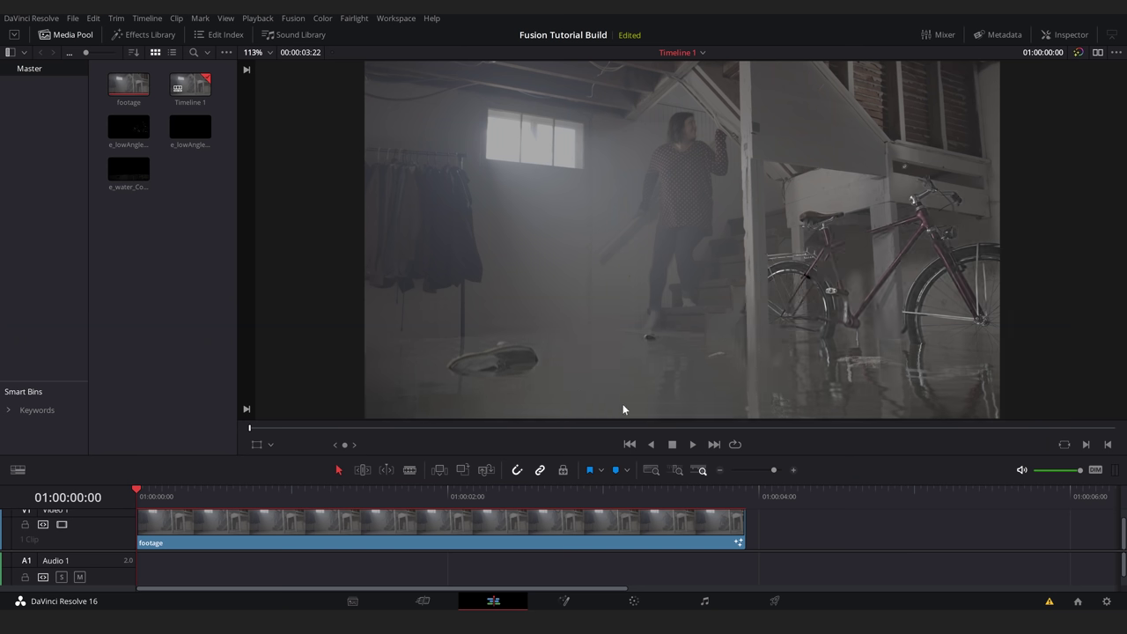
# On the Deliver page, set the render format to EXR at 3840 x 2160 Ultra HD.
pyautogui.click(774, 602)
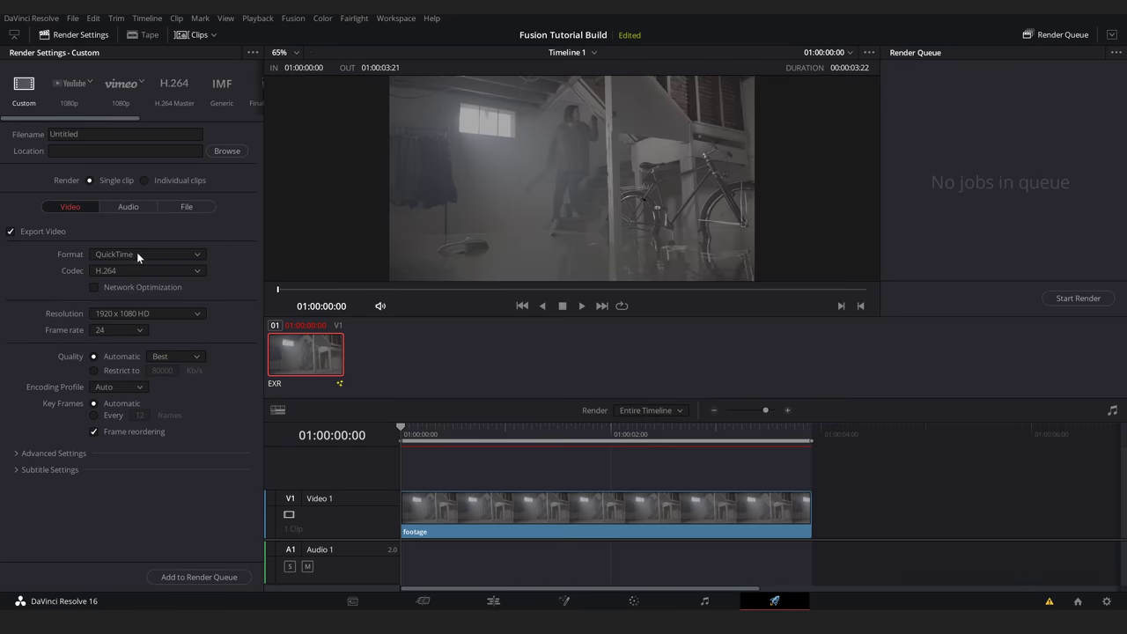
pyautogui.click(140, 252)
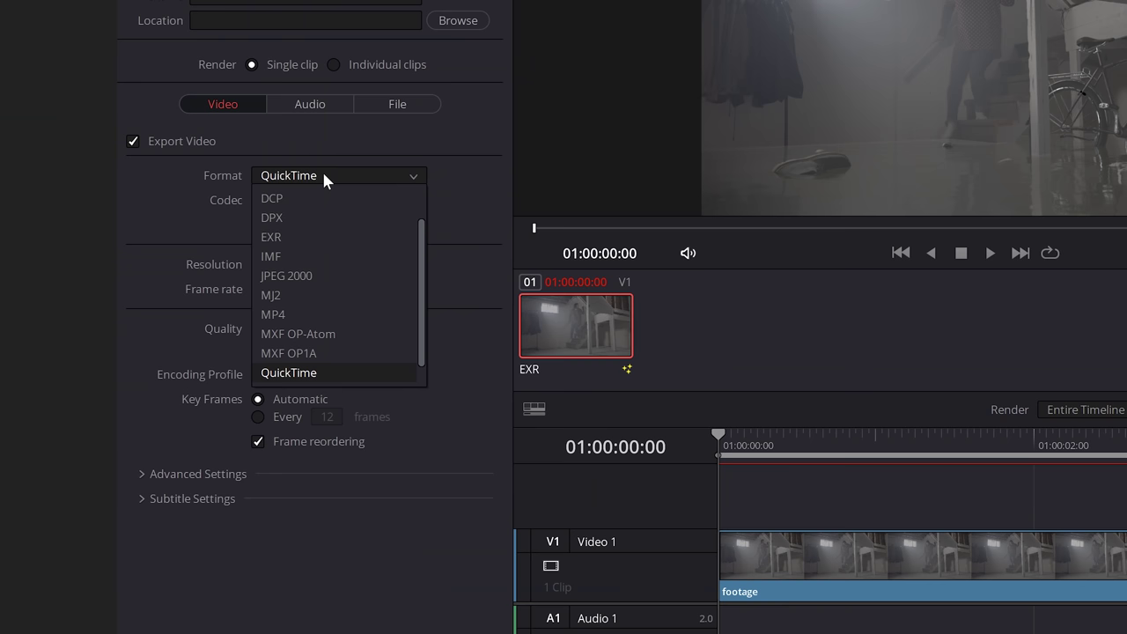
pyautogui.click(355, 237)
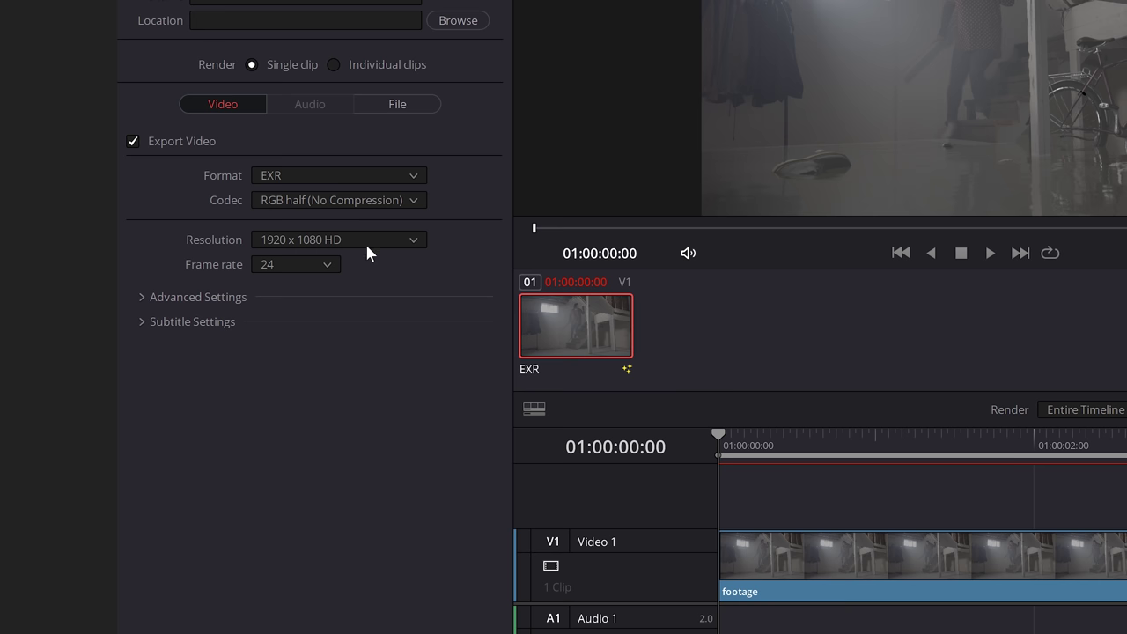
pyautogui.click(366, 240)
pyautogui.click(369, 404)
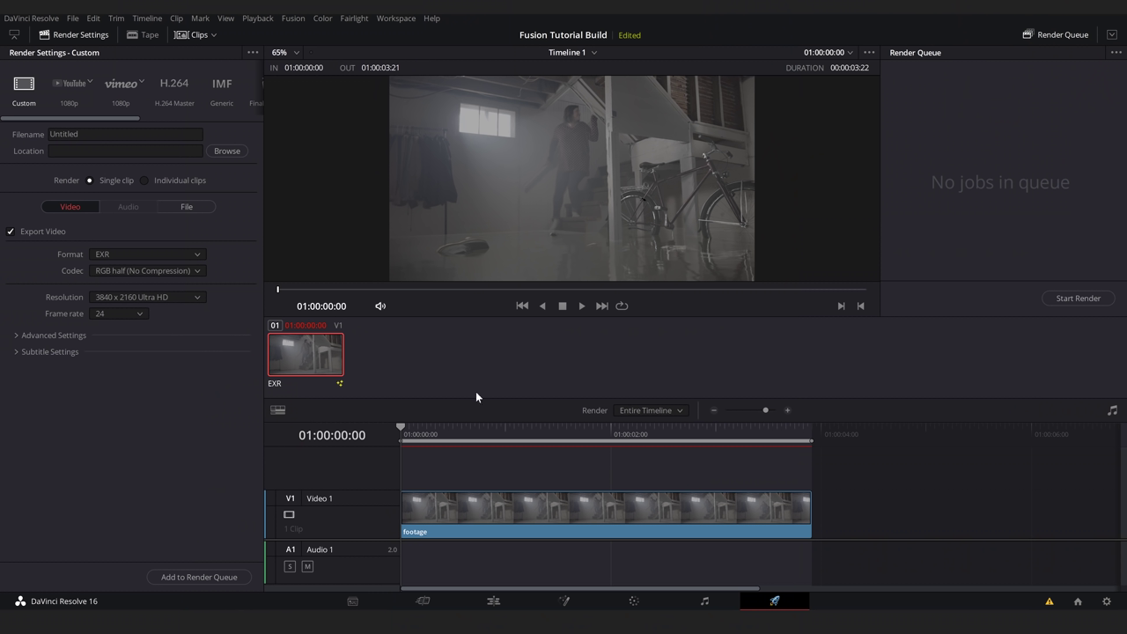
# Apply the BasementFloodLUT 3D LUT to grade node 01 on the Color page.
pyautogui.click(639, 600)
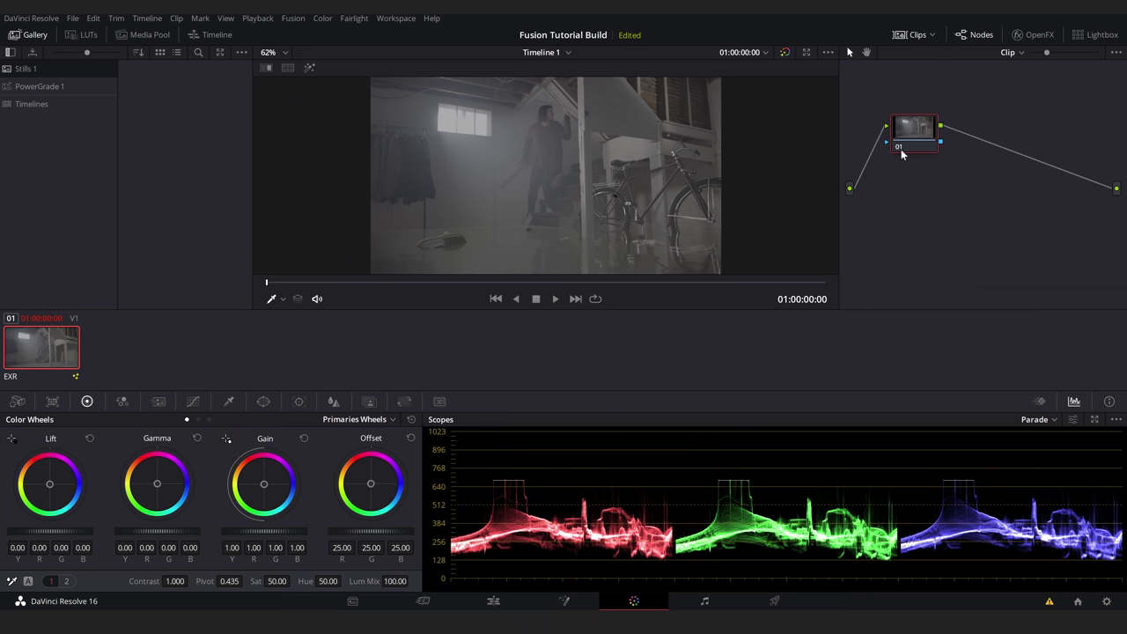
pyautogui.rightClick(902, 154)
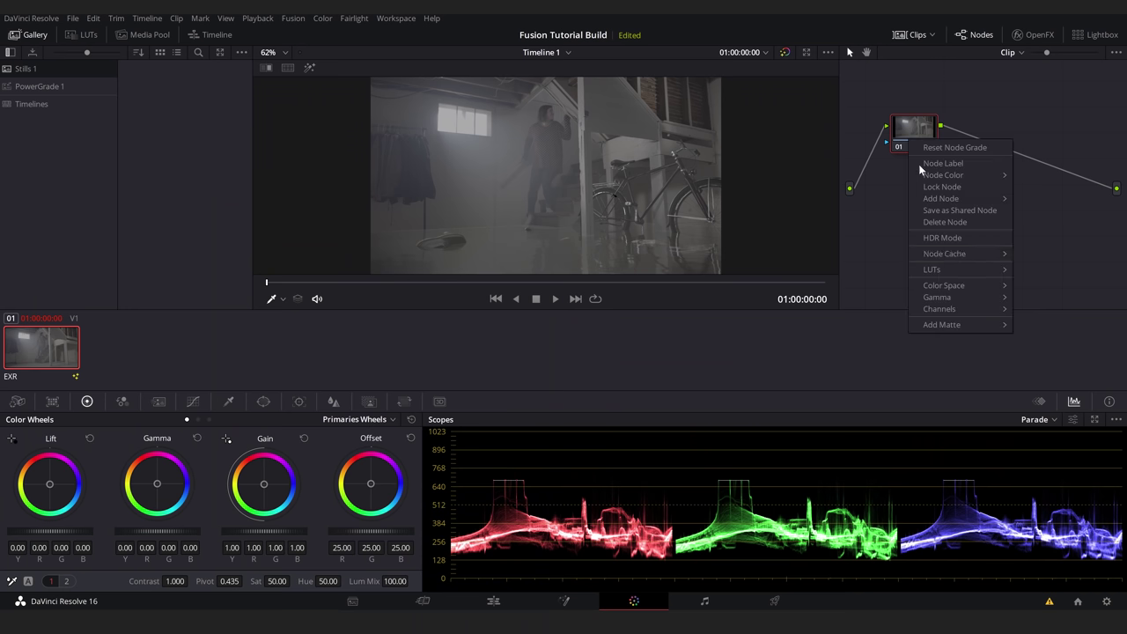
pyautogui.moveTo(954, 269)
pyautogui.moveTo(1045, 308)
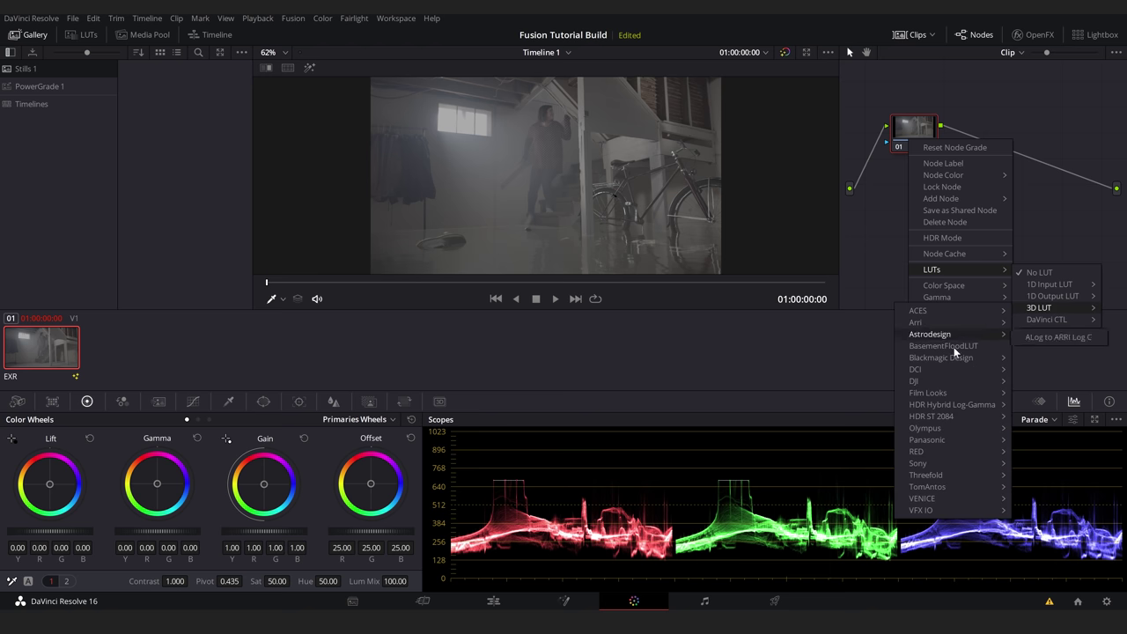
pyautogui.moveTo(954, 475)
pyautogui.click(1047, 478)
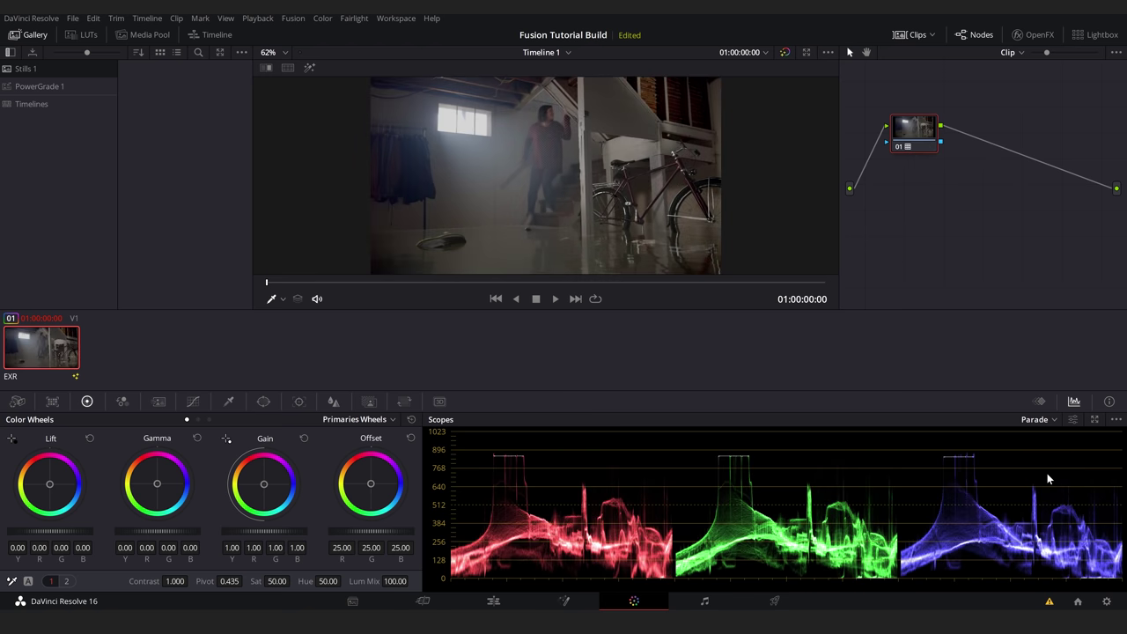
# Switch the render format to QuickTime H.264, keeping 3840 x 2160 Ultra HD resolution.
pyautogui.click(782, 601)
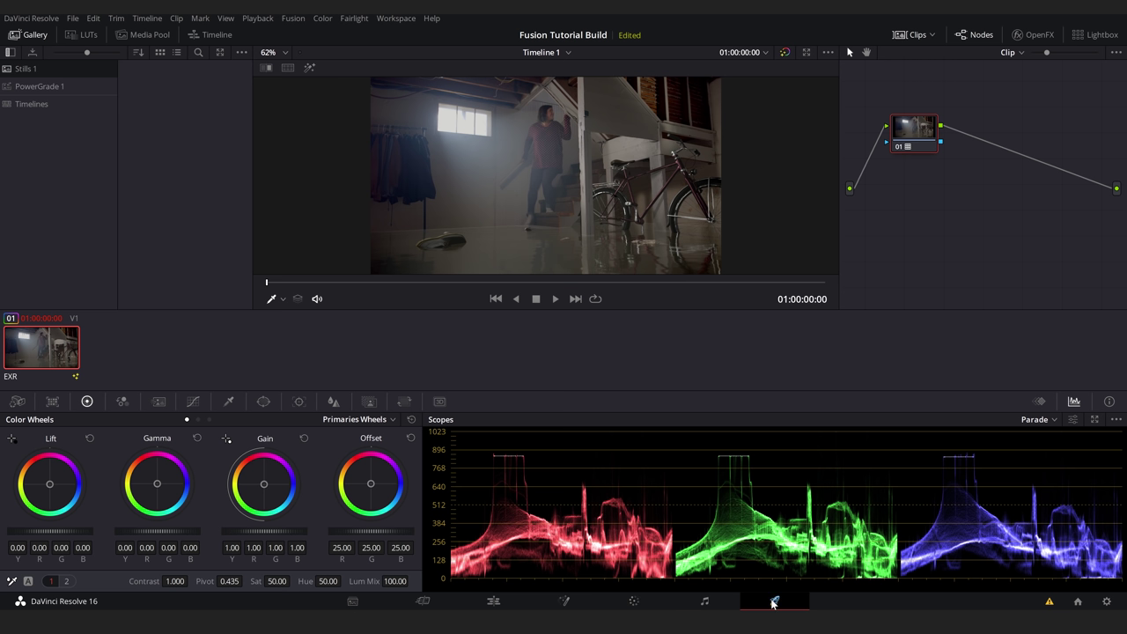
pyautogui.click(165, 254)
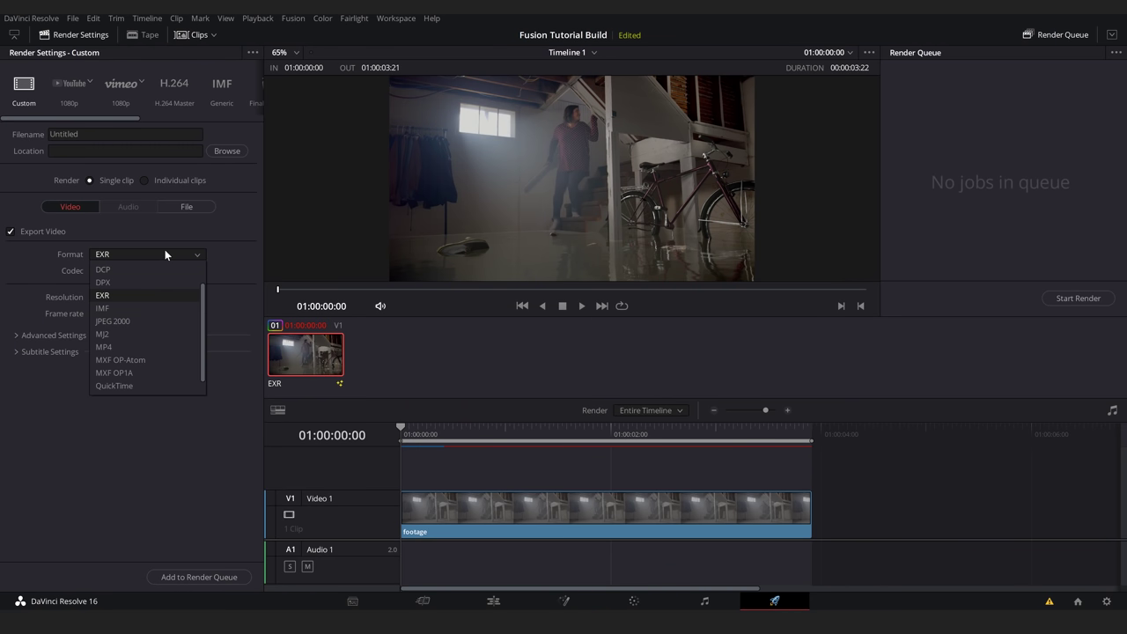
pyautogui.click(166, 351)
pyautogui.click(165, 314)
pyautogui.click(167, 423)
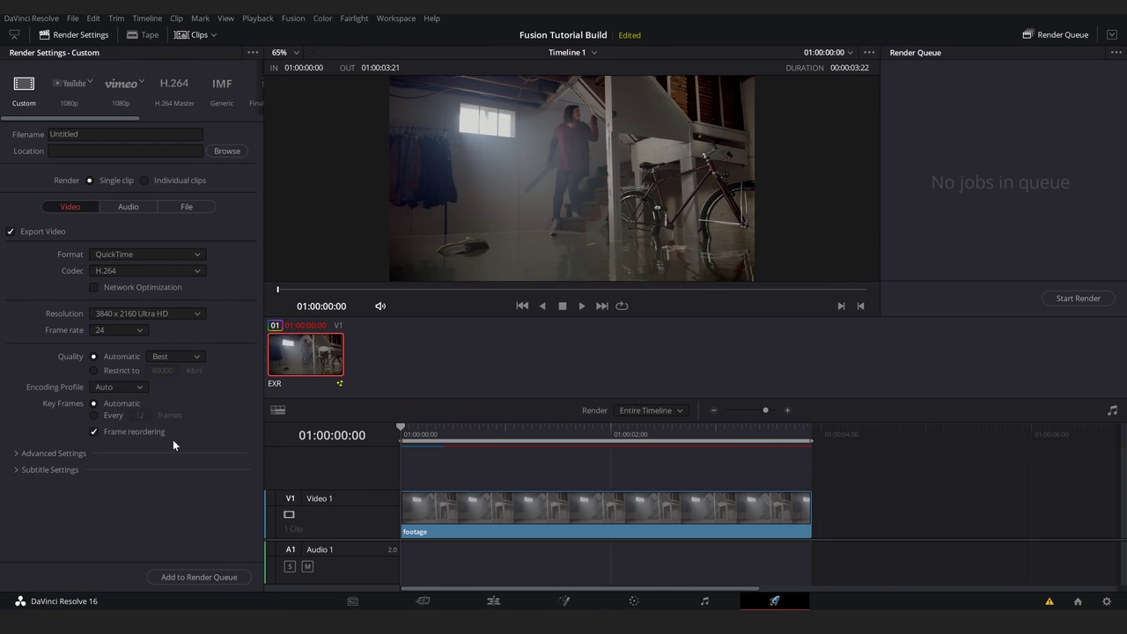